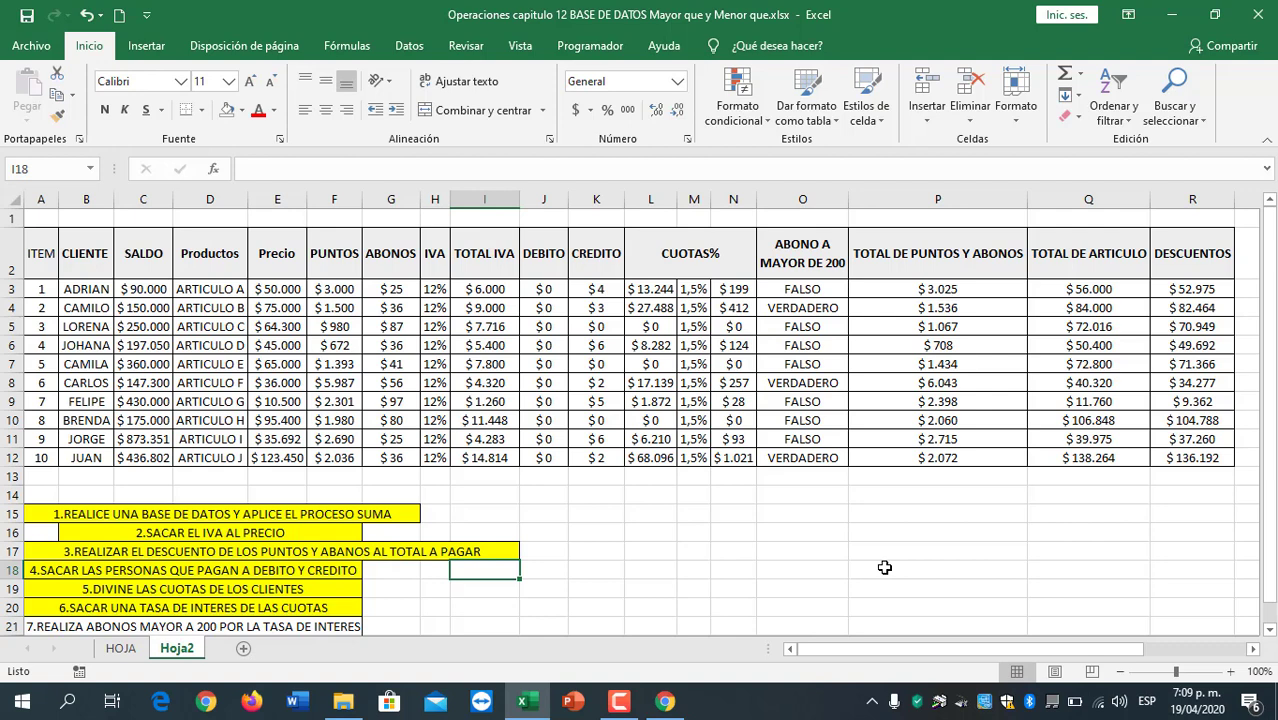
- Switch from Excel to the Sepamos Excel YouTube channel's Videos page in Chrome
{"action": "left_click", "coordinate": [668, 703]}
{"action": "mouse_move", "coordinate": [541, 420]}
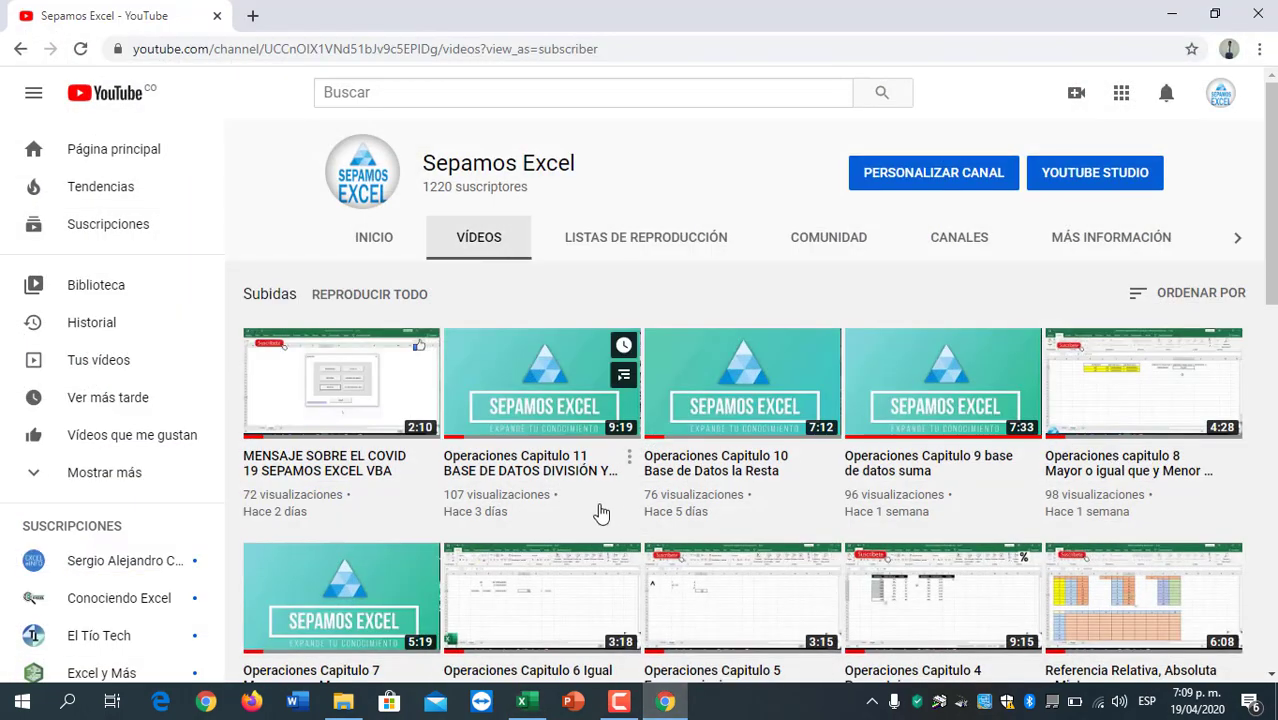
{"action": "left_click", "coordinate": [603, 243]}
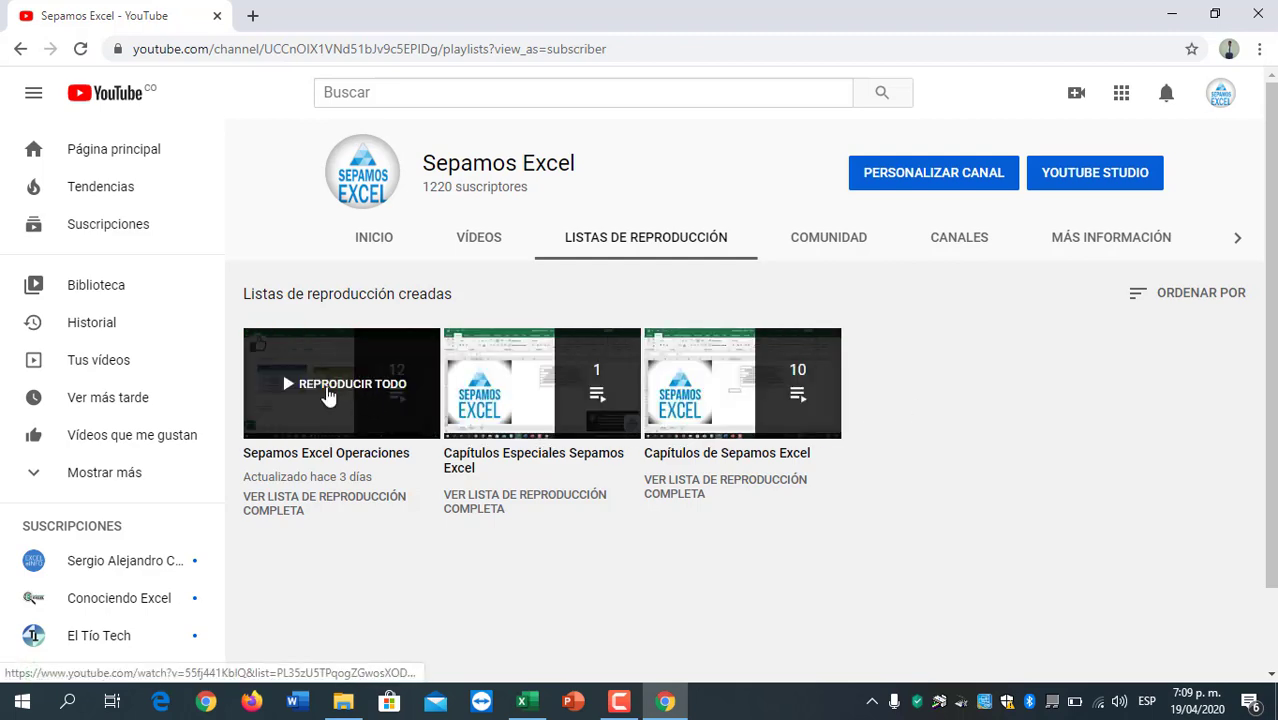
{"action": "left_click", "coordinate": [477, 245]}
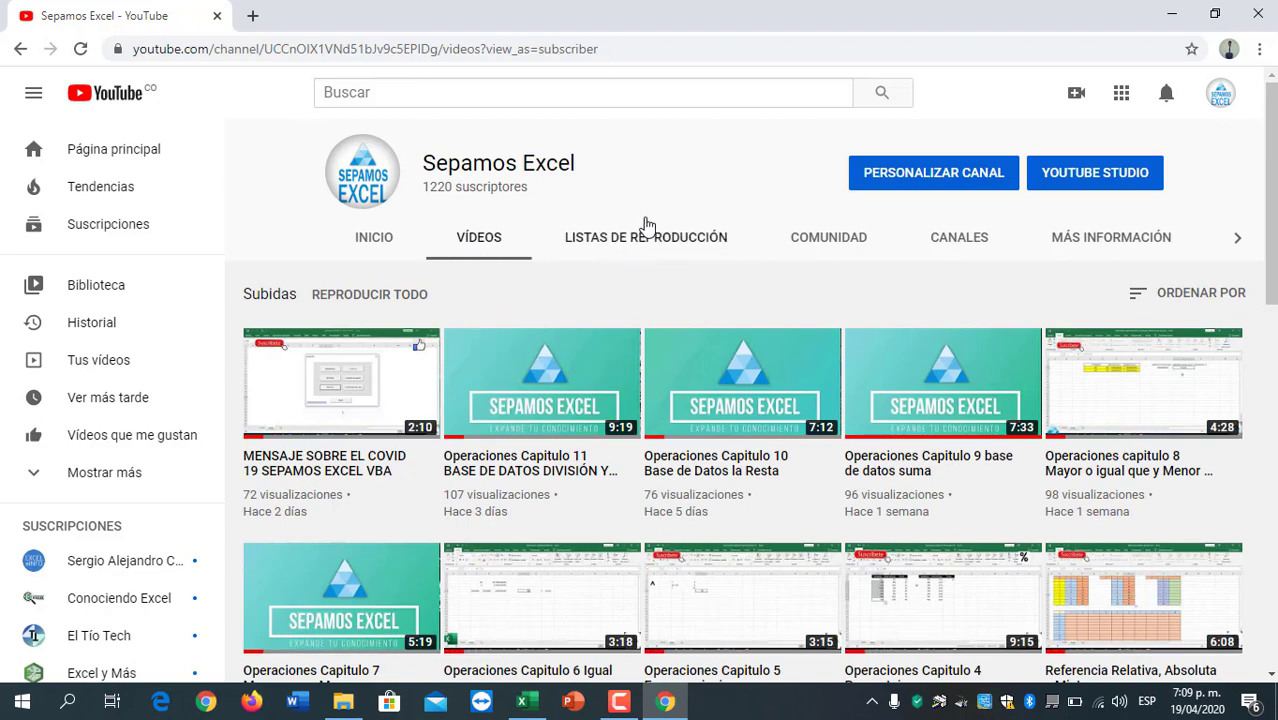
{"action": "scroll", "coordinate": [665, 320], "scroll_direction": "down", "scroll_amount": 1}
{"action": "scroll", "coordinate": [660, 340], "scroll_direction": "down", "scroll_amount": 4}
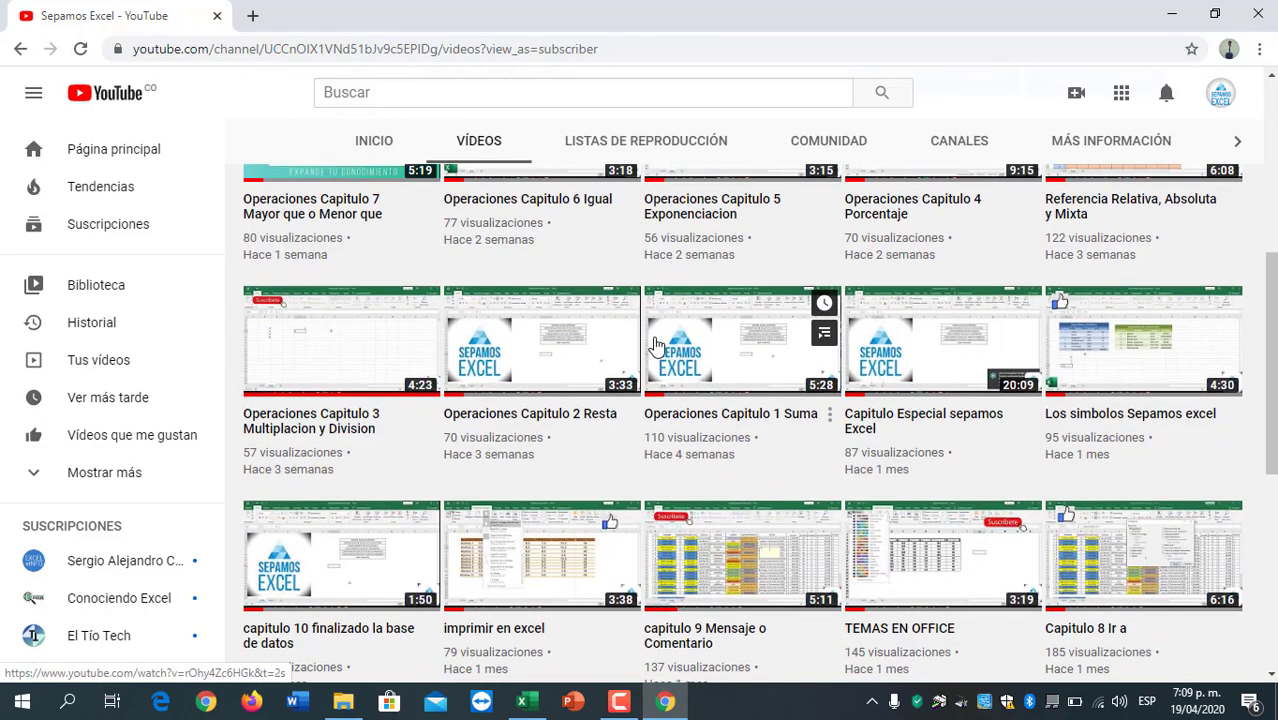
{"action": "scroll", "coordinate": [655, 345], "scroll_direction": "down", "scroll_amount": 3}
{"action": "scroll", "coordinate": [653, 350], "scroll_direction": "down", "scroll_amount": 3}
{"action": "scroll", "coordinate": [651, 360], "scroll_direction": "down", "scroll_amount": 1}
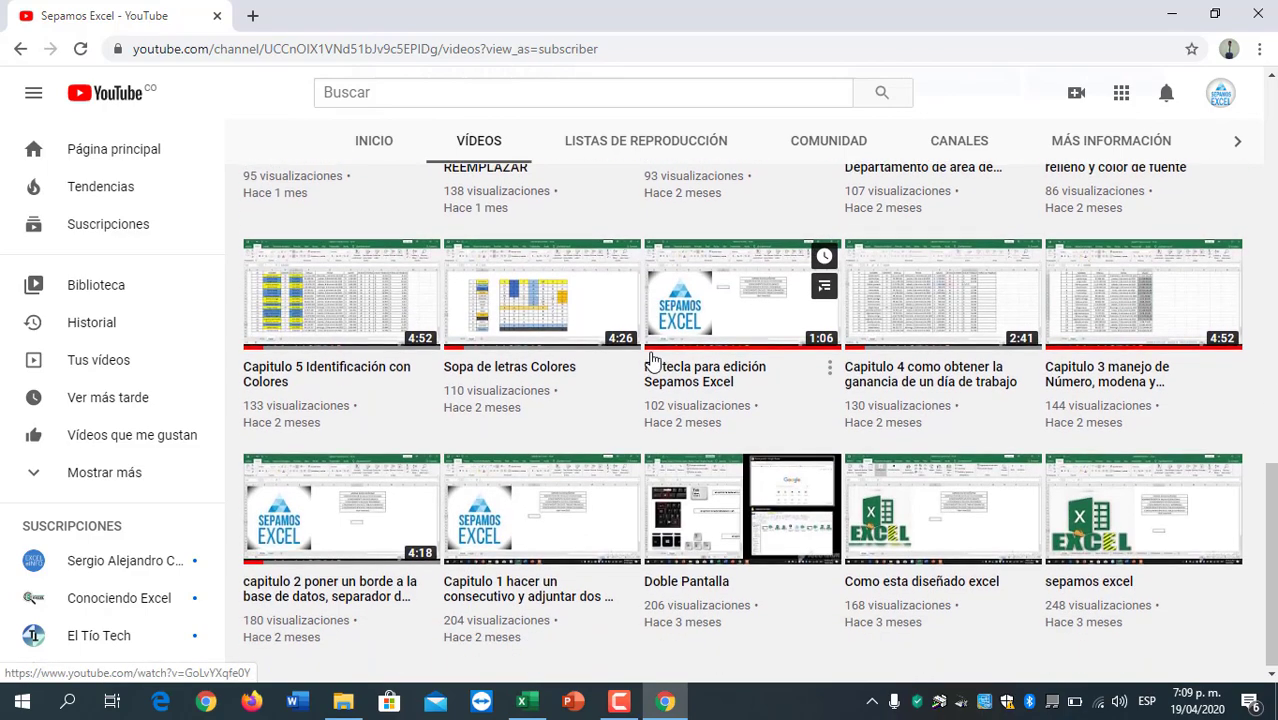
{"action": "scroll", "coordinate": [643, 430], "scroll_direction": "up", "scroll_amount": 4}
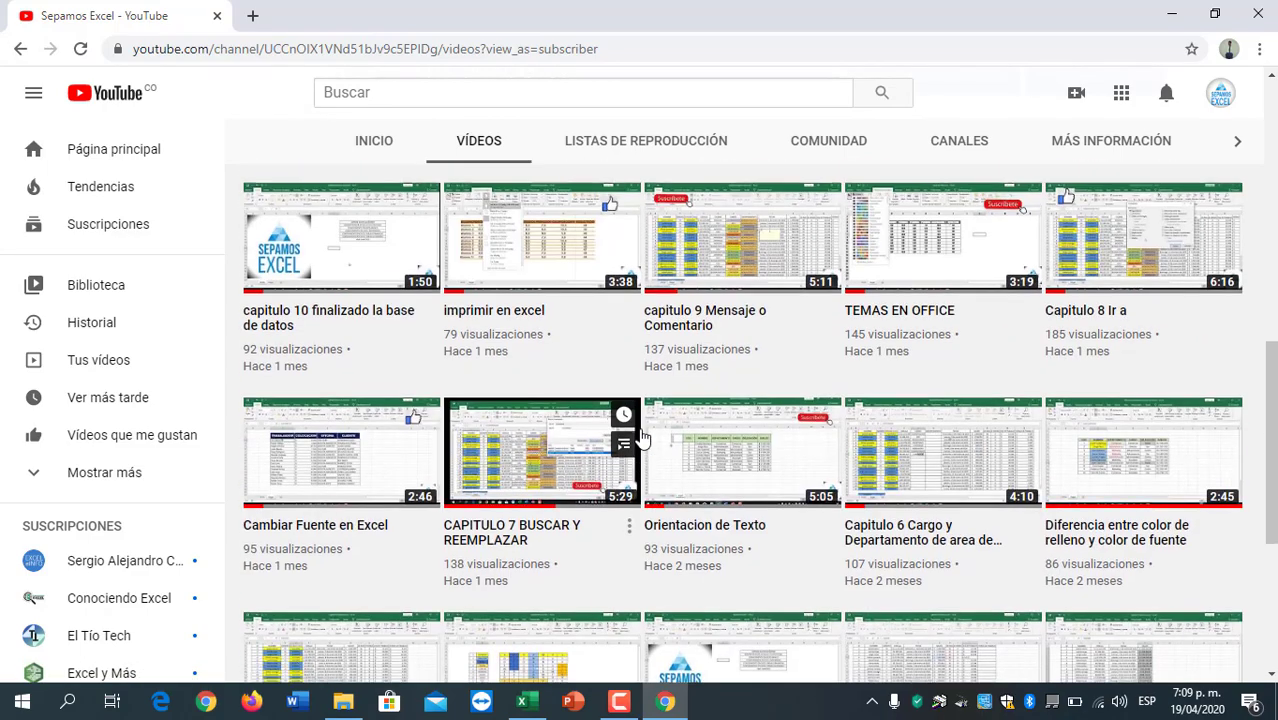
{"action": "scroll", "coordinate": [641, 435], "scroll_direction": "up", "scroll_amount": 5}
{"action": "scroll", "coordinate": [645, 330], "scroll_direction": "up", "scroll_amount": 4}
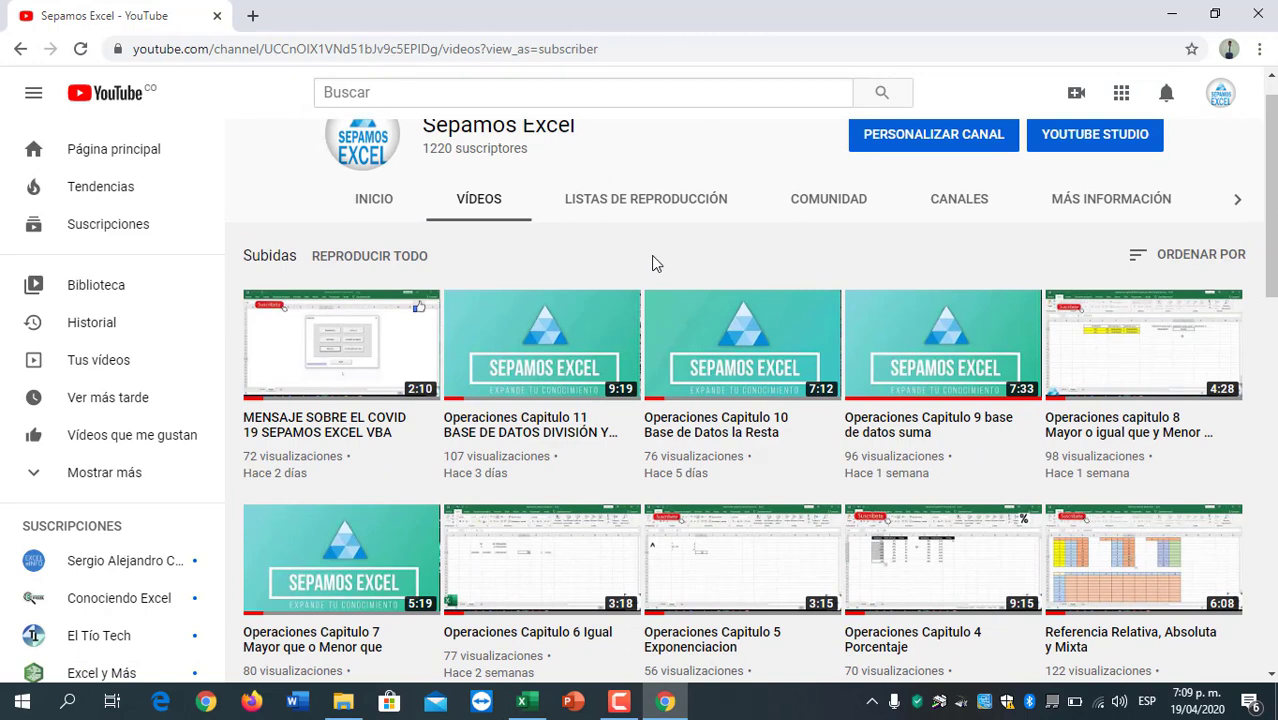
{"action": "scroll", "coordinate": [651, 255], "scroll_direction": "up", "scroll_amount": 1}
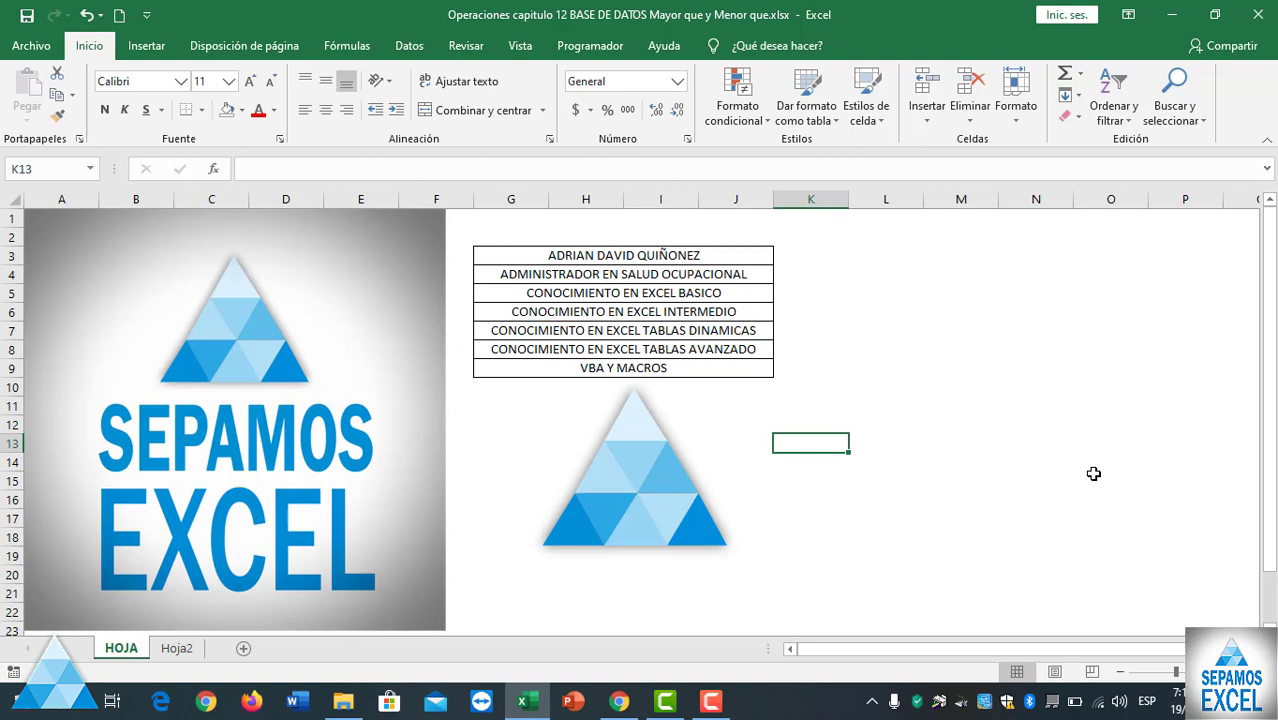
- Show the Hoja2 sheet with the ten-client SALDO, IVA, CUOTAS and DESCUENTOS table
{"action": "left_click", "coordinate": [177, 648]}
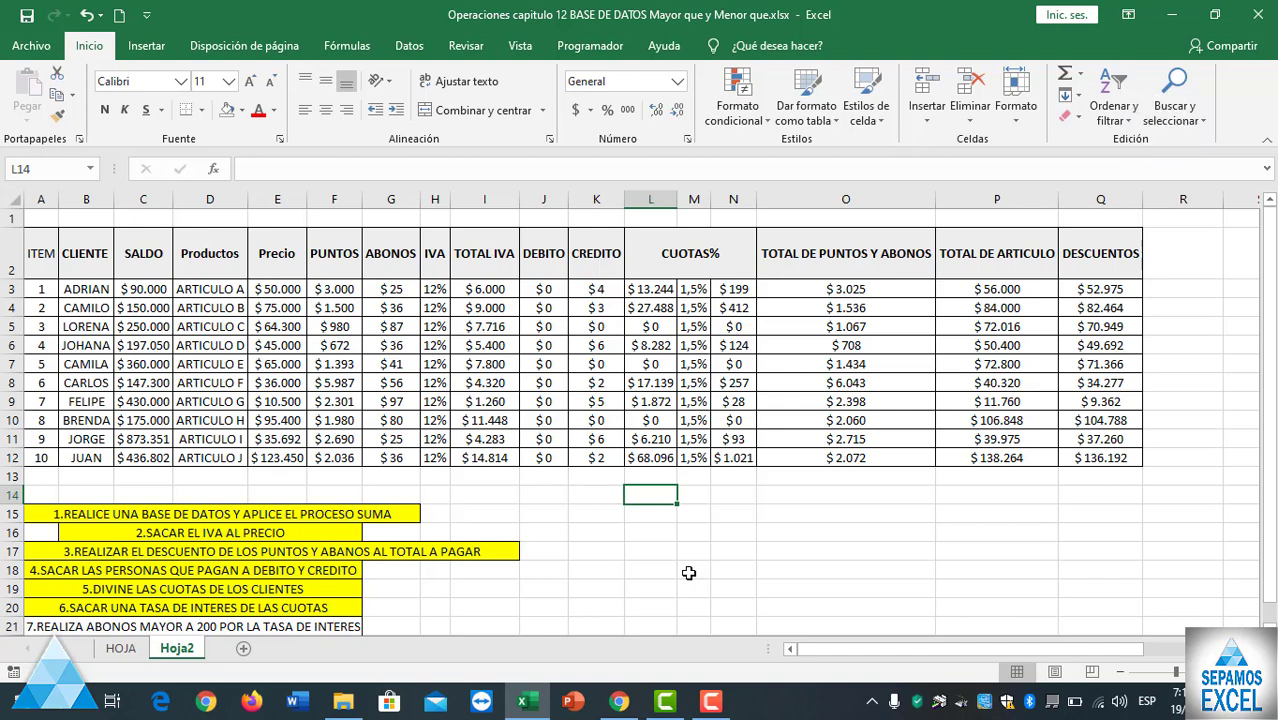
- Clear the borders on task 7 cell A21, then apply all borders to it
{"action": "scroll", "coordinate": [684, 562], "scroll_direction": "down", "scroll_amount": 2}
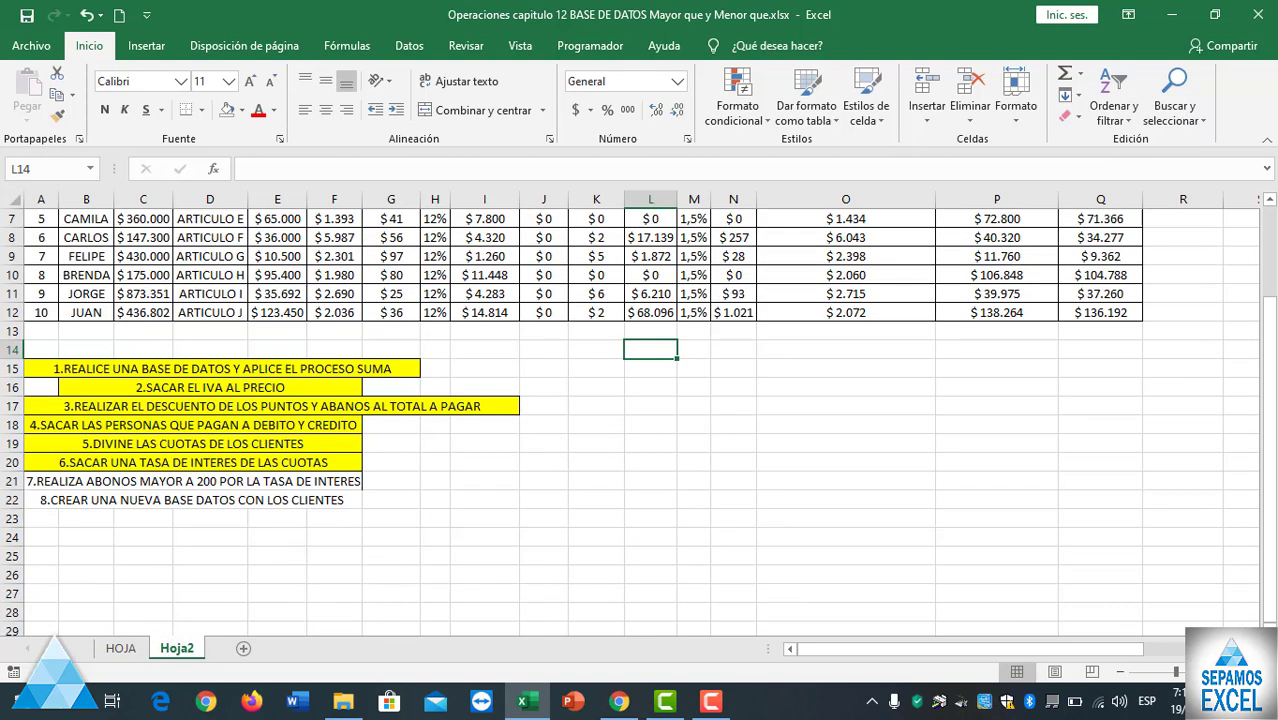
{"action": "left_click", "coordinate": [200, 482]}
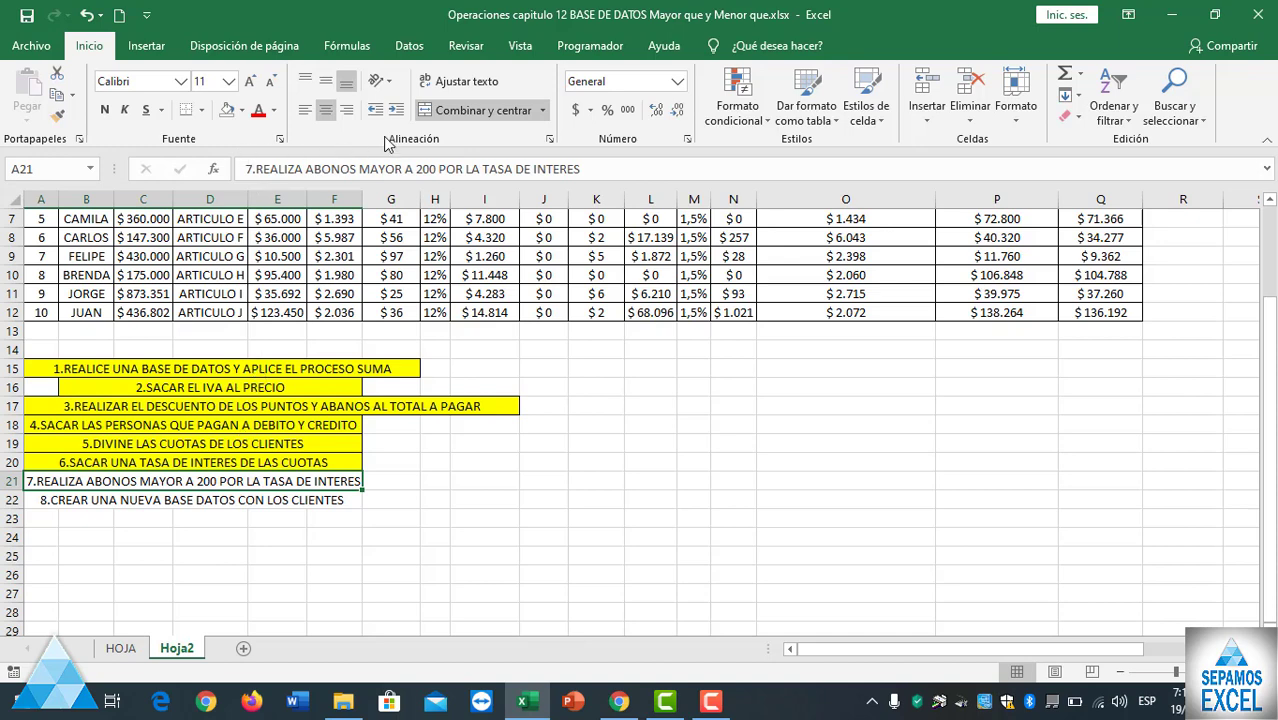
{"action": "left_click", "coordinate": [201, 110]}
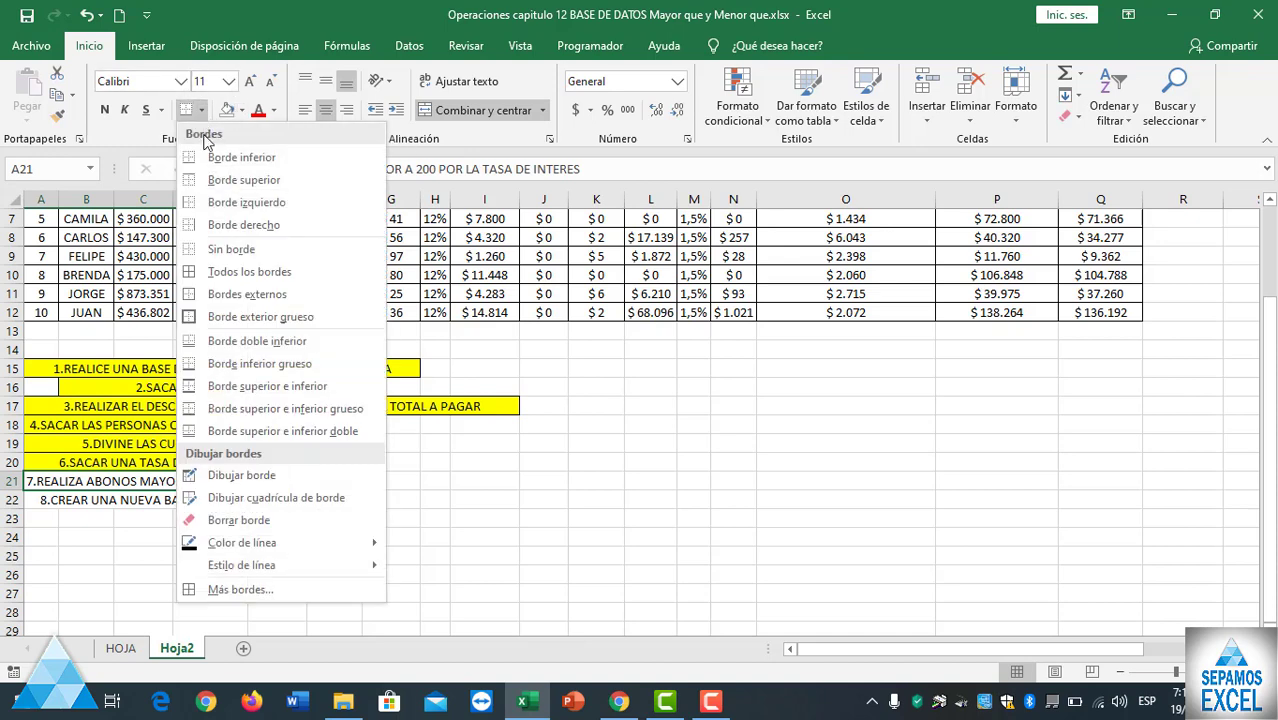
{"action": "left_click", "coordinate": [235, 258]}
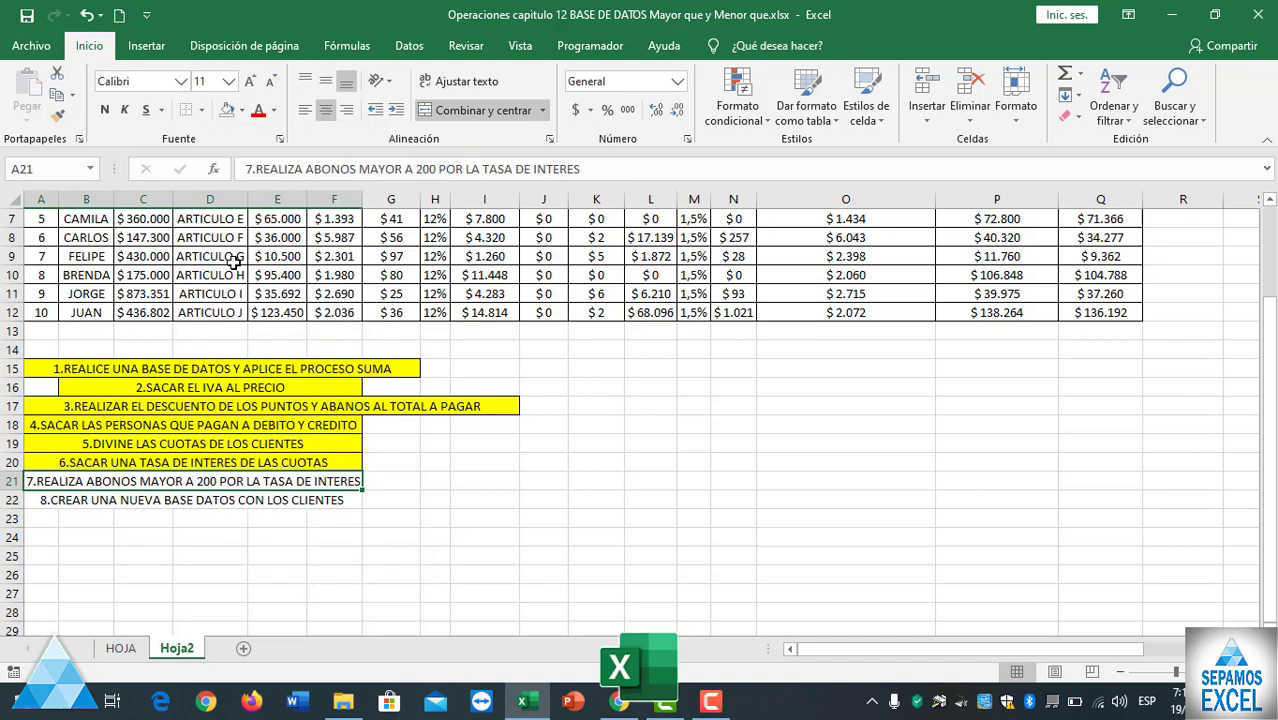
{"action": "left_click", "coordinate": [201, 110]}
{"action": "left_click", "coordinate": [224, 272]}
{"action": "left_click", "coordinate": [468, 543]}
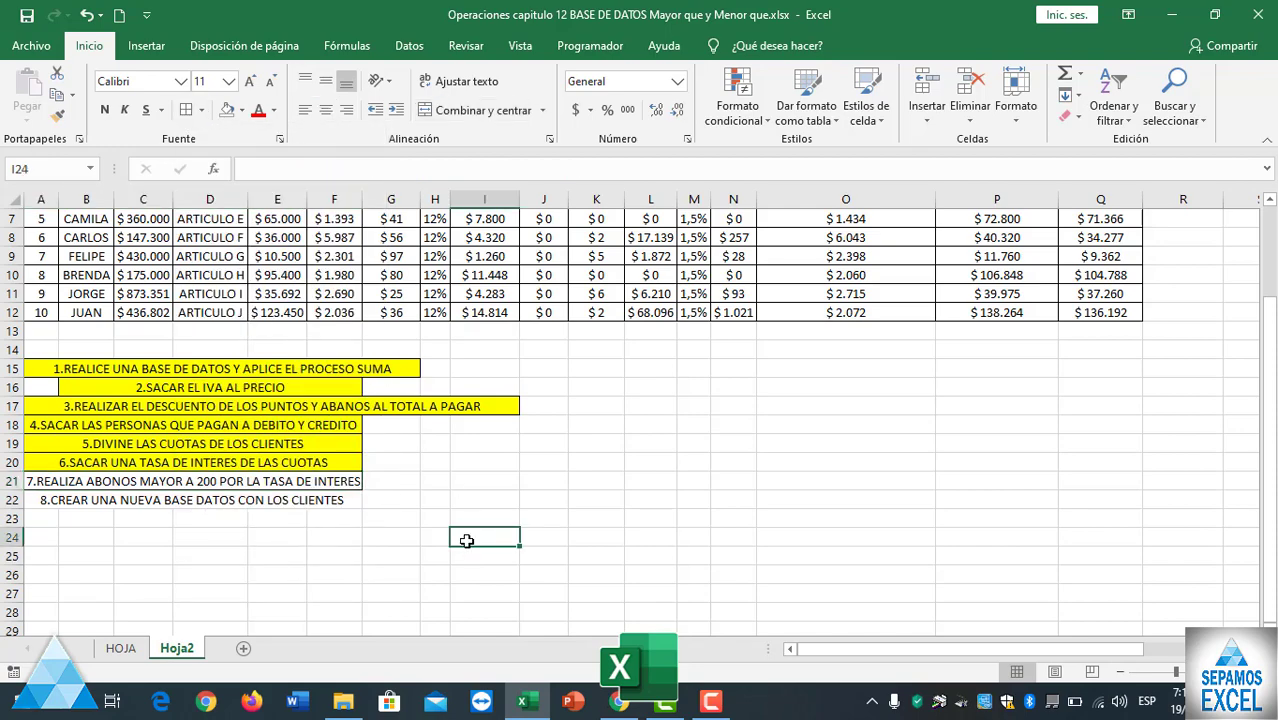
{"action": "scroll", "coordinate": [468, 543], "scroll_direction": "up", "scroll_amount": 1}
{"action": "scroll", "coordinate": [466, 541], "scroll_direction": "up", "scroll_amount": 1}
{"action": "scroll", "coordinate": [466, 541], "scroll_direction": "up", "scroll_amount": 1}
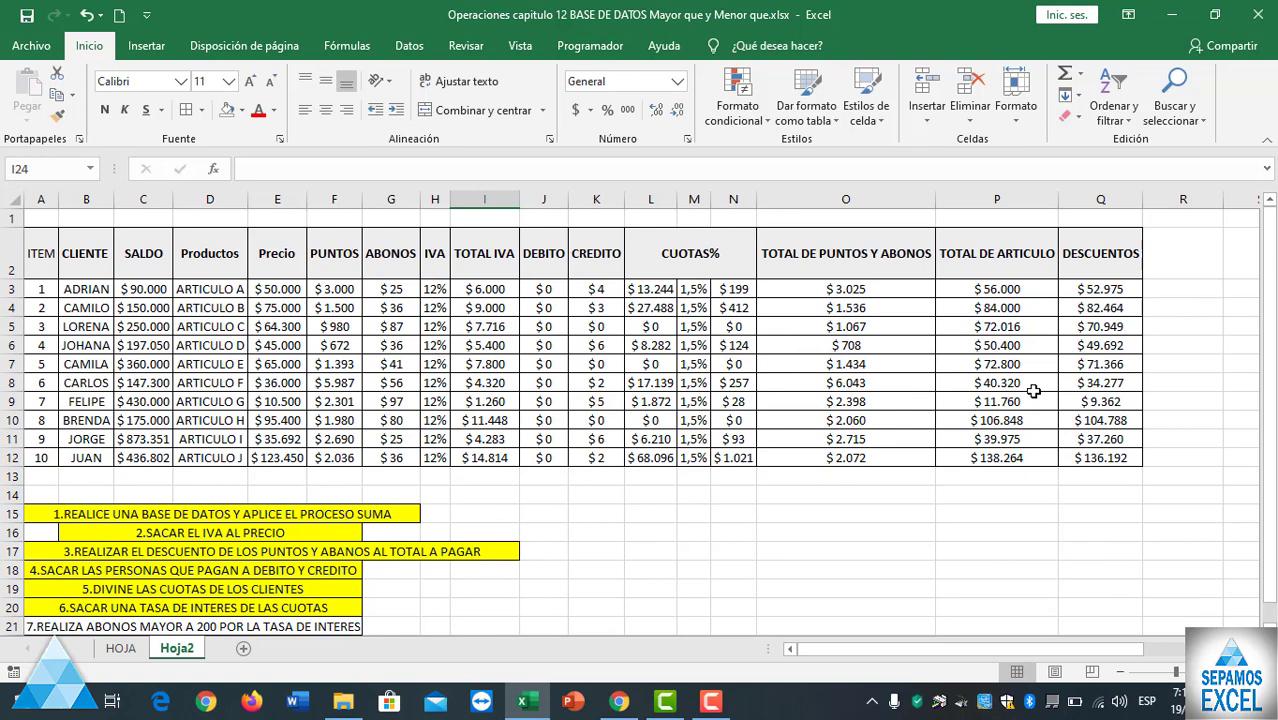
- Insert a widened column O and head it 'ABONO MAYOR DE 200' in O2
{"action": "right_click", "coordinate": [772, 207]}
{"action": "left_click", "coordinate": [818, 336]}
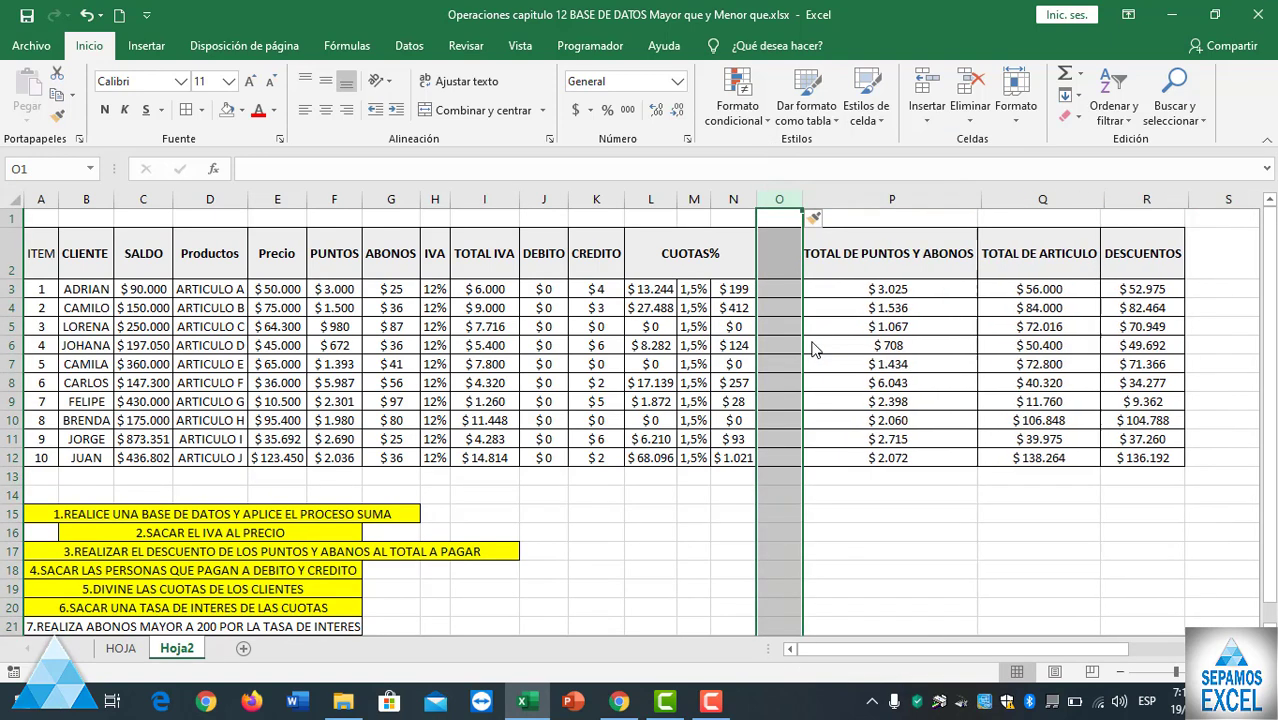
{"action": "left_click_drag", "start_coordinate": [802, 208], "coordinate": [842, 208]}
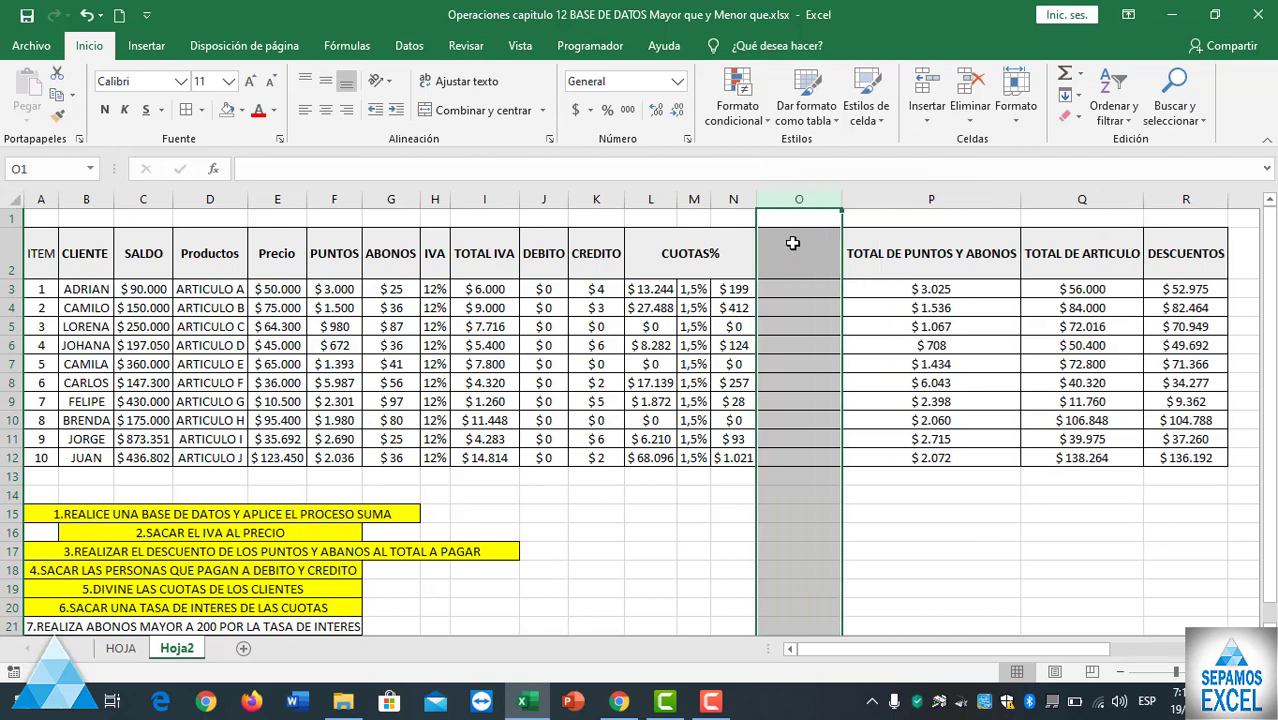
{"action": "left_click", "coordinate": [798, 254]}
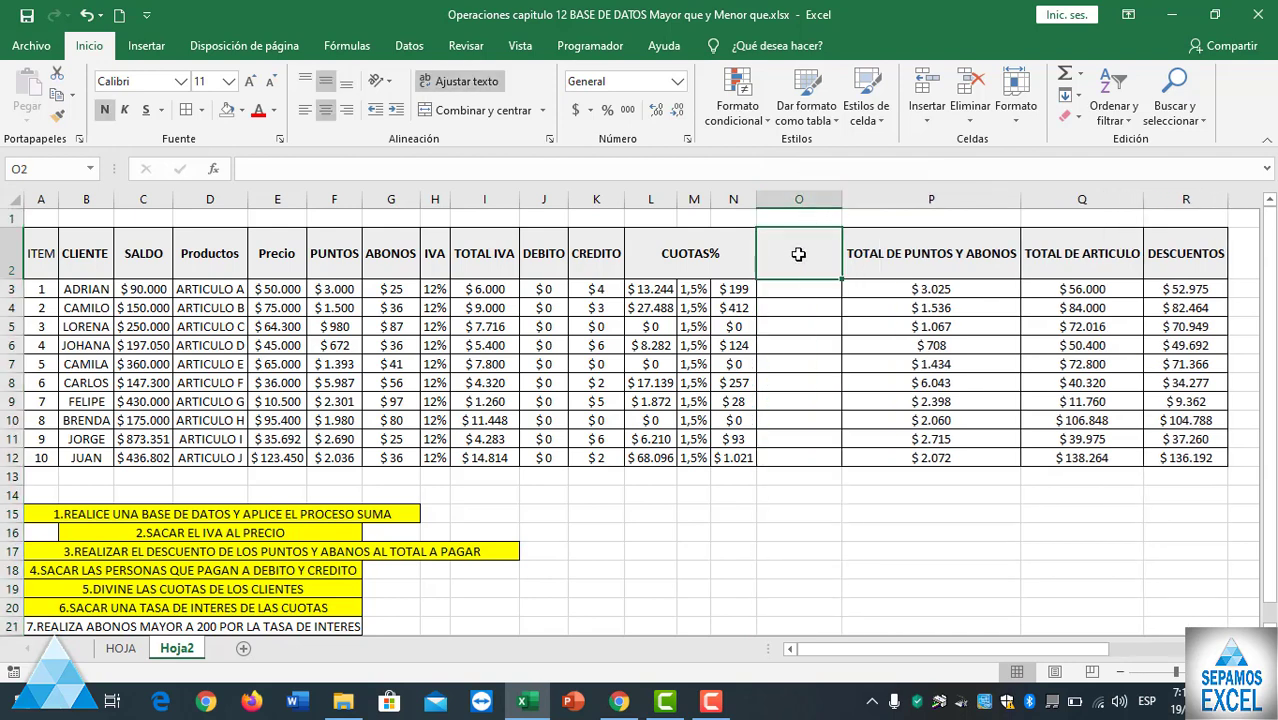
{"action": "type", "text": "ABO"}
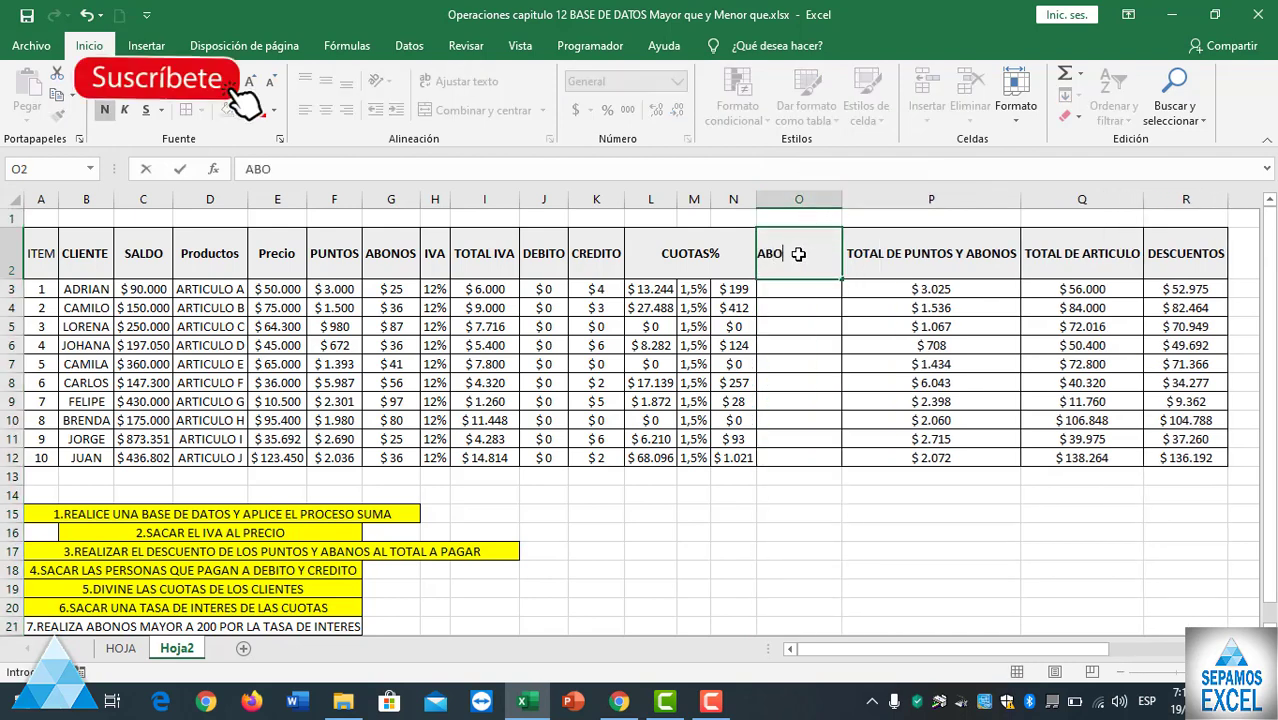
{"action": "type", "text": "NO MA"}
{"action": "type", "text": "YOR"}
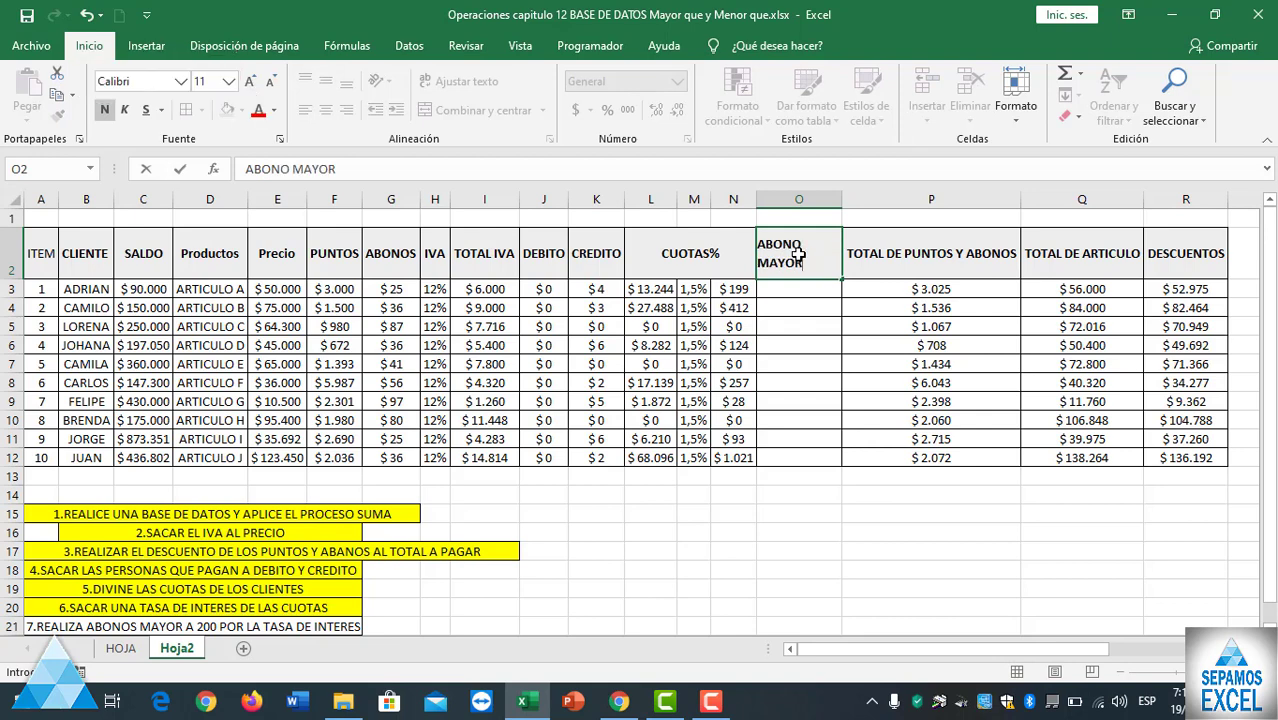
{"action": "type", "text": " DE 200"}
{"action": "left_click", "coordinate": [822, 349]}
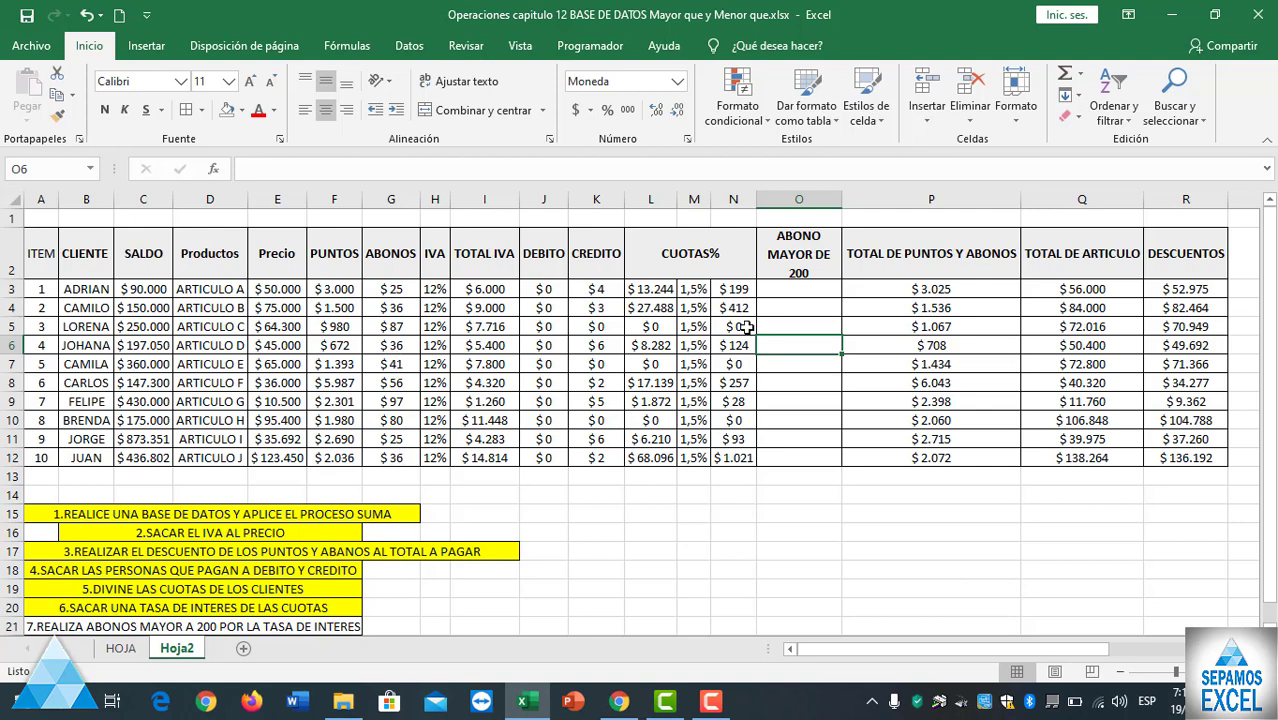
{"action": "left_click", "coordinate": [784, 286]}
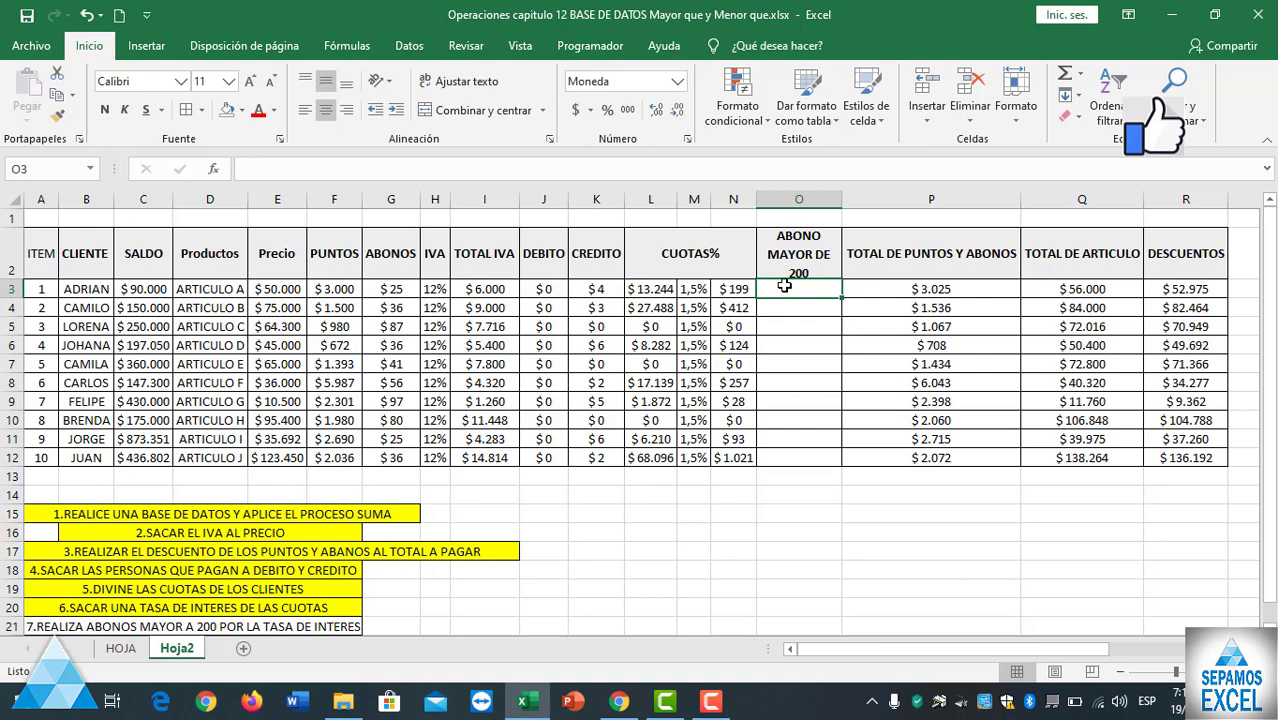
{"action": "type", "text": "="}
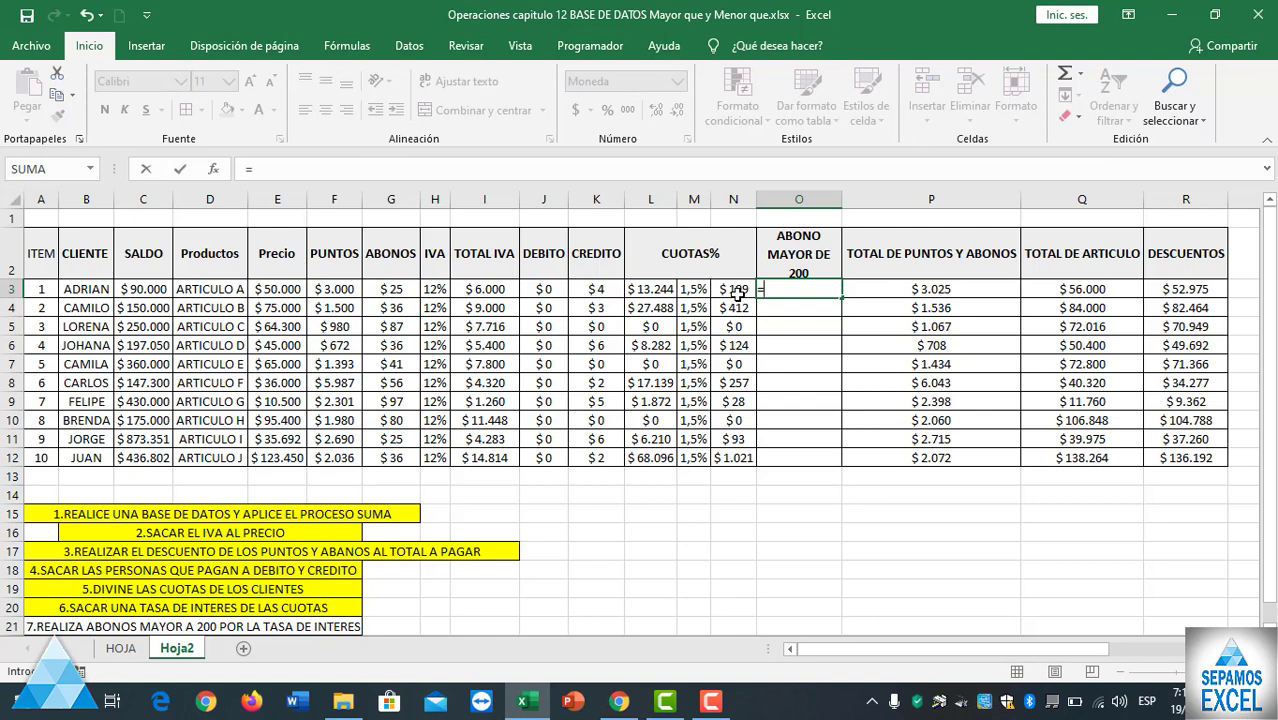
{"action": "left_click", "coordinate": [736, 292]}
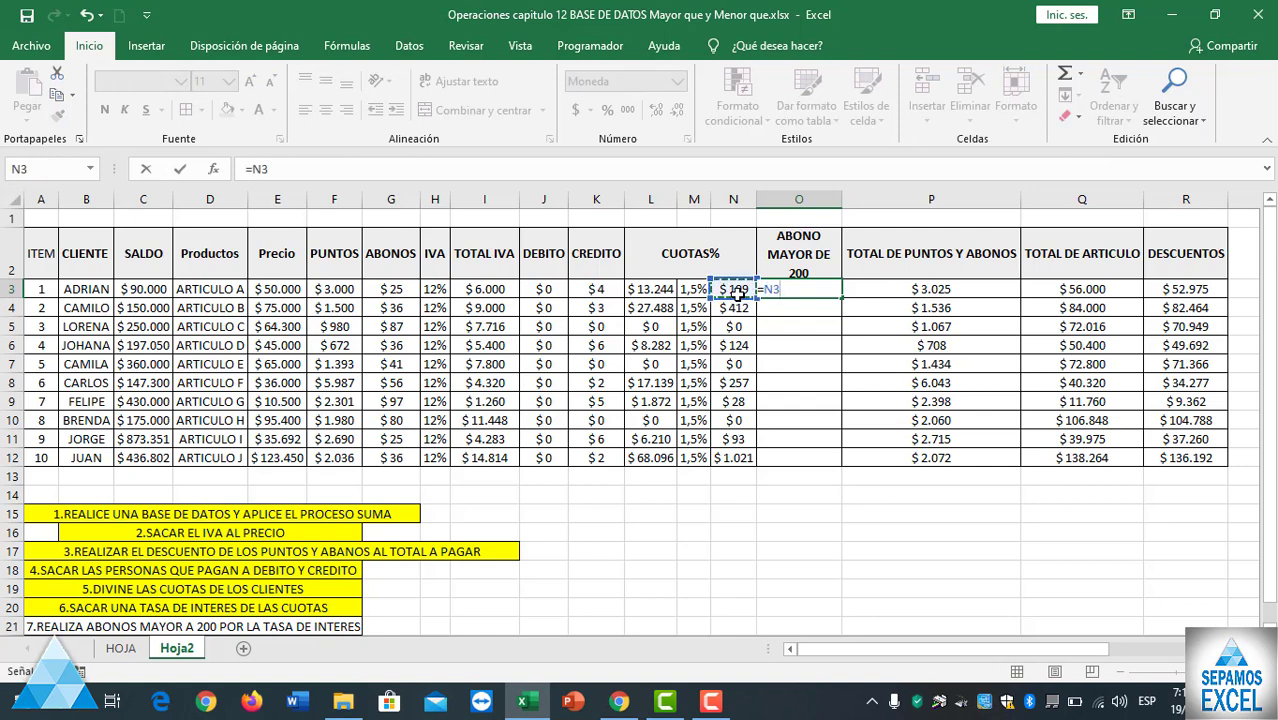
{"action": "type", "text": ">"}
{"action": "type", "text": "200"}
{"action": "key", "text": "Return"}
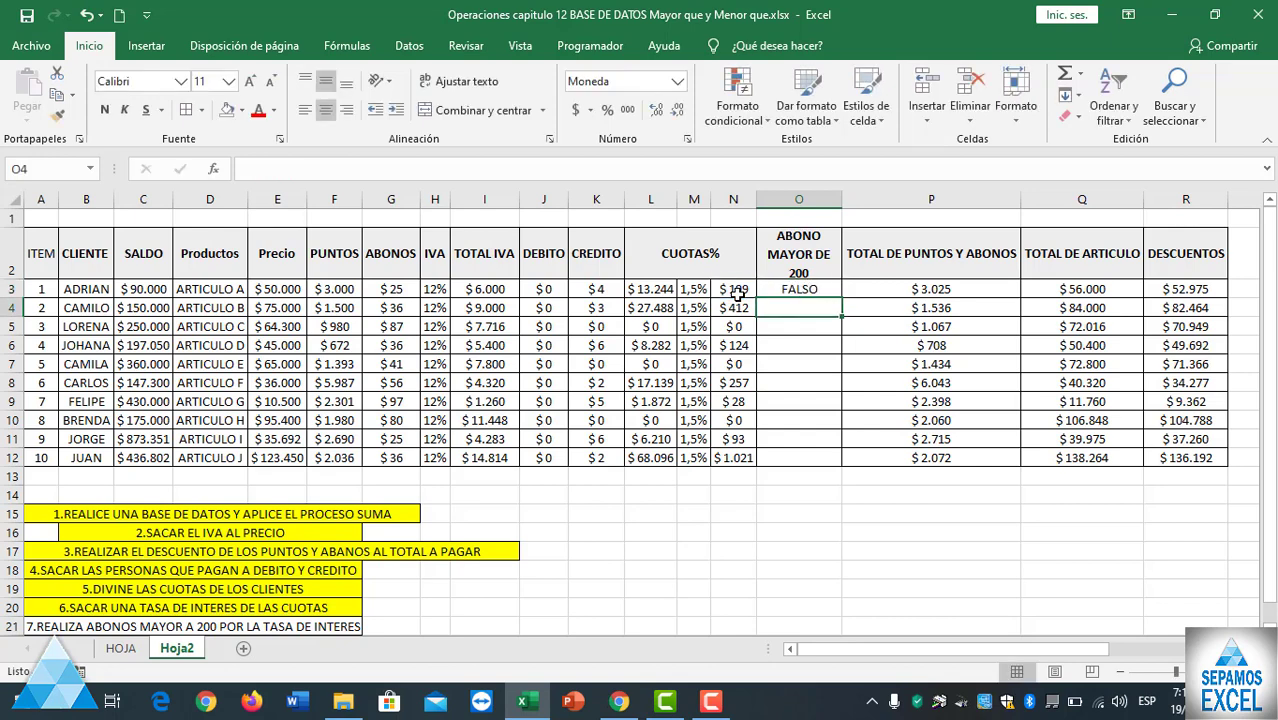
{"action": "left_click", "coordinate": [780, 289]}
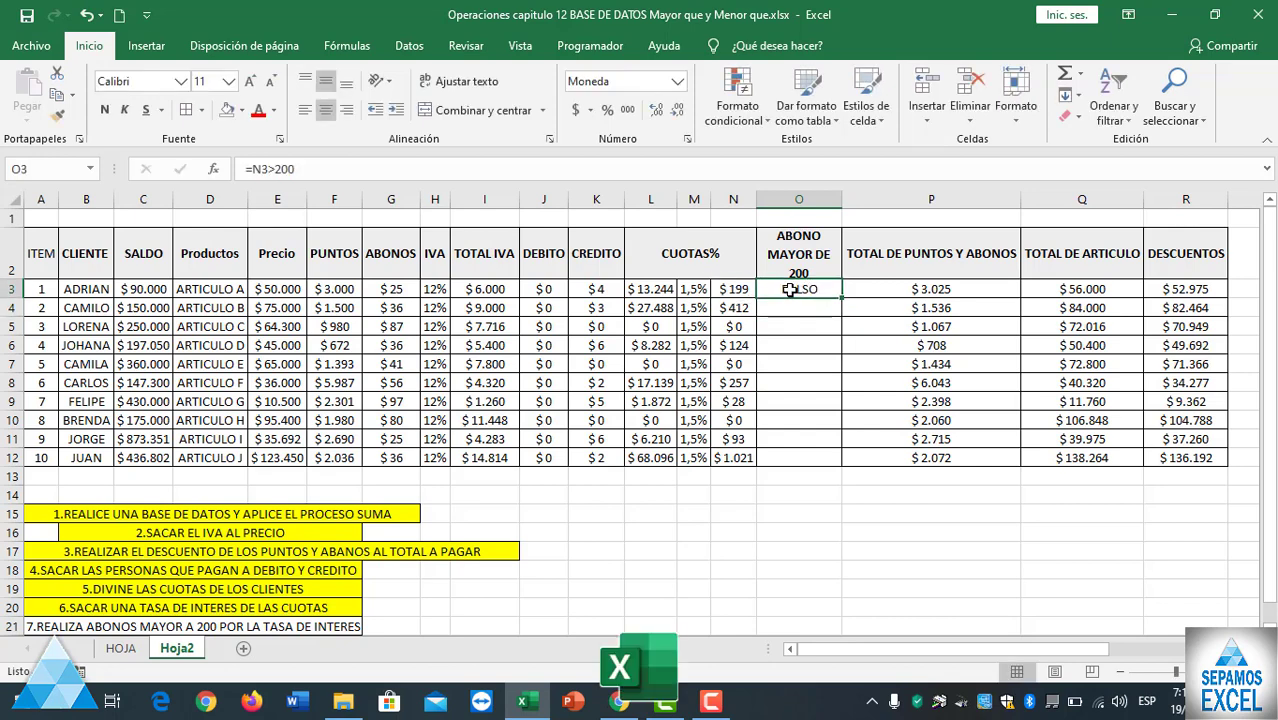
{"action": "left_click", "coordinate": [736, 289]}
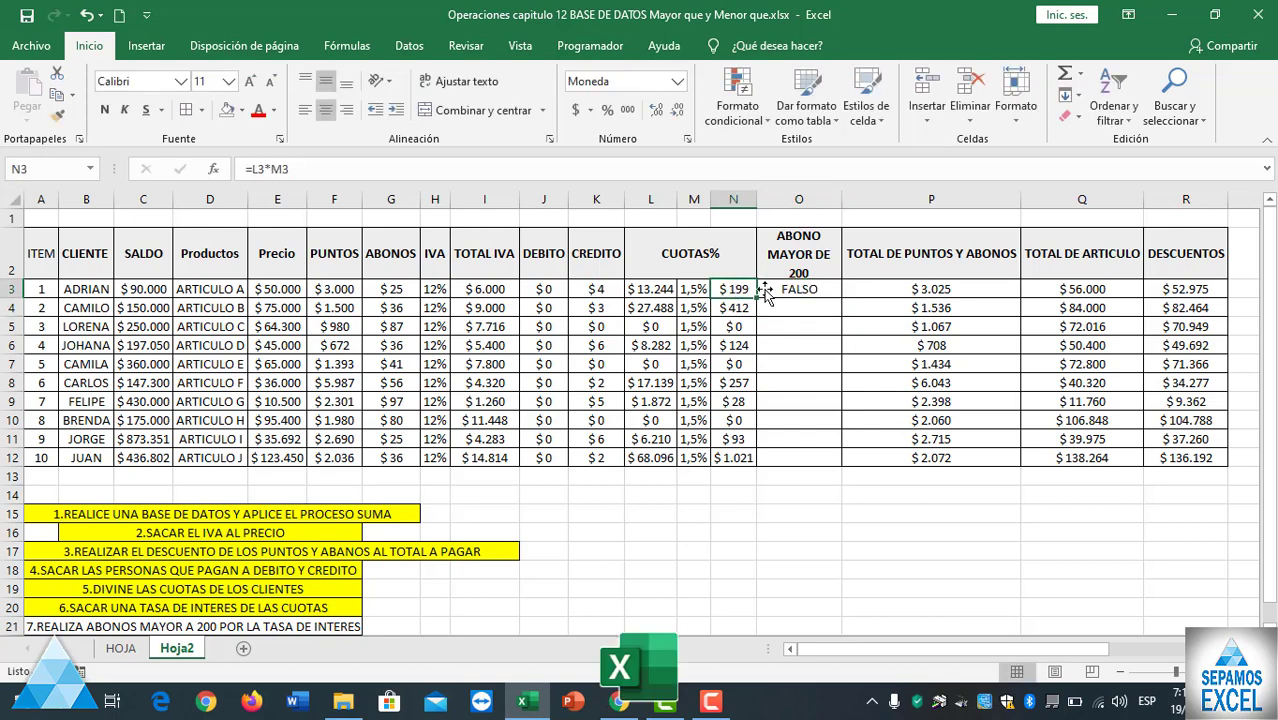
{"action": "left_click", "coordinate": [805, 289]}
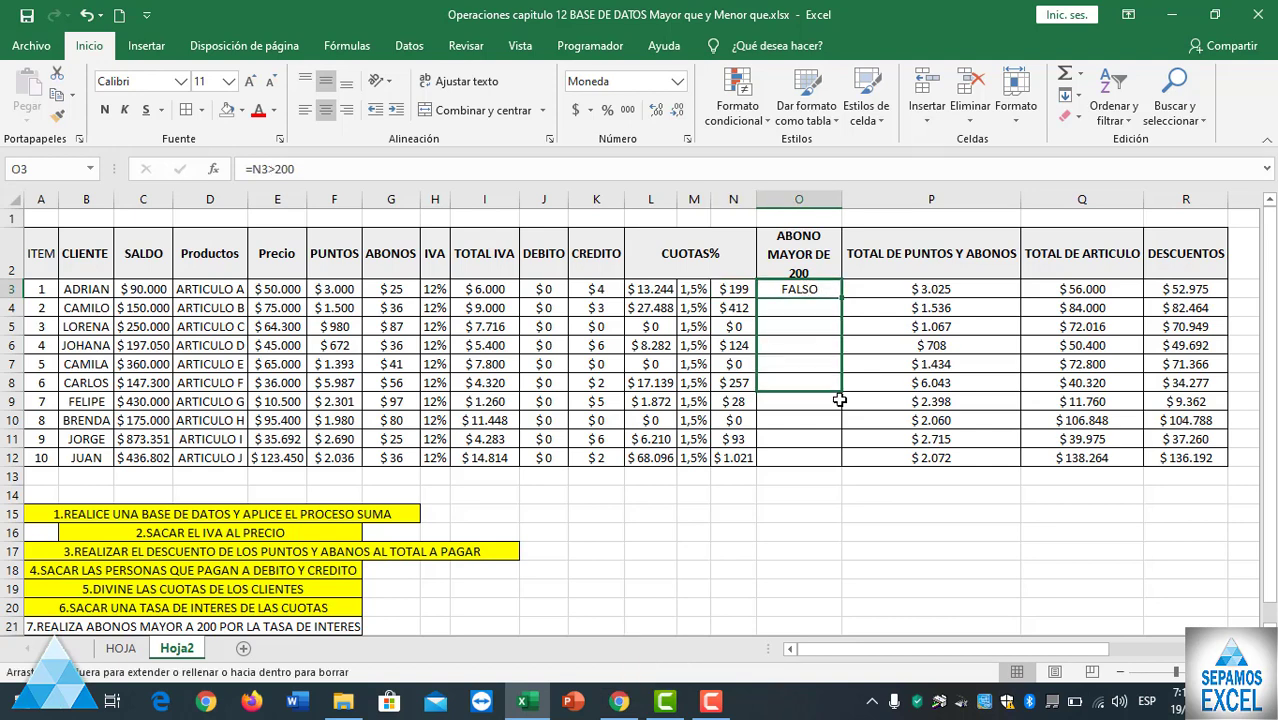
{"action": "left_click_drag", "start_coordinate": [841, 297], "coordinate": [841, 391]}
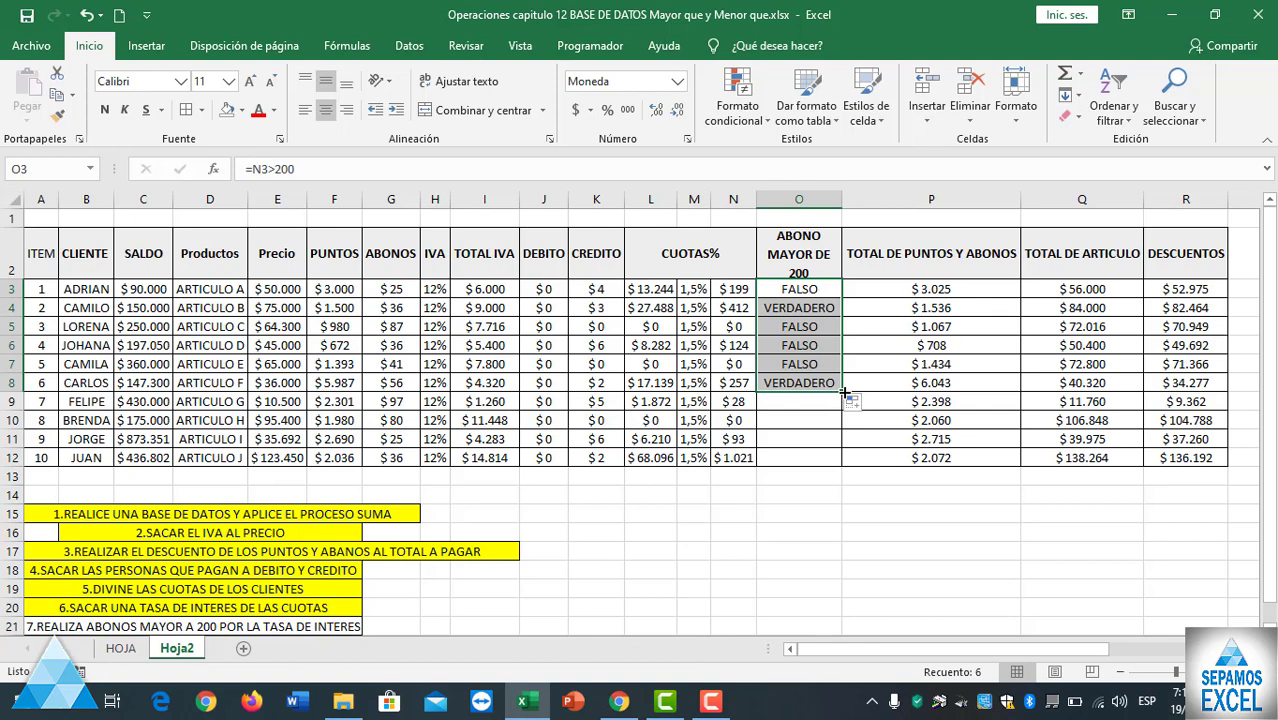
{"action": "double_click", "coordinate": [841, 391]}
{"action": "left_click", "coordinate": [828, 345]}
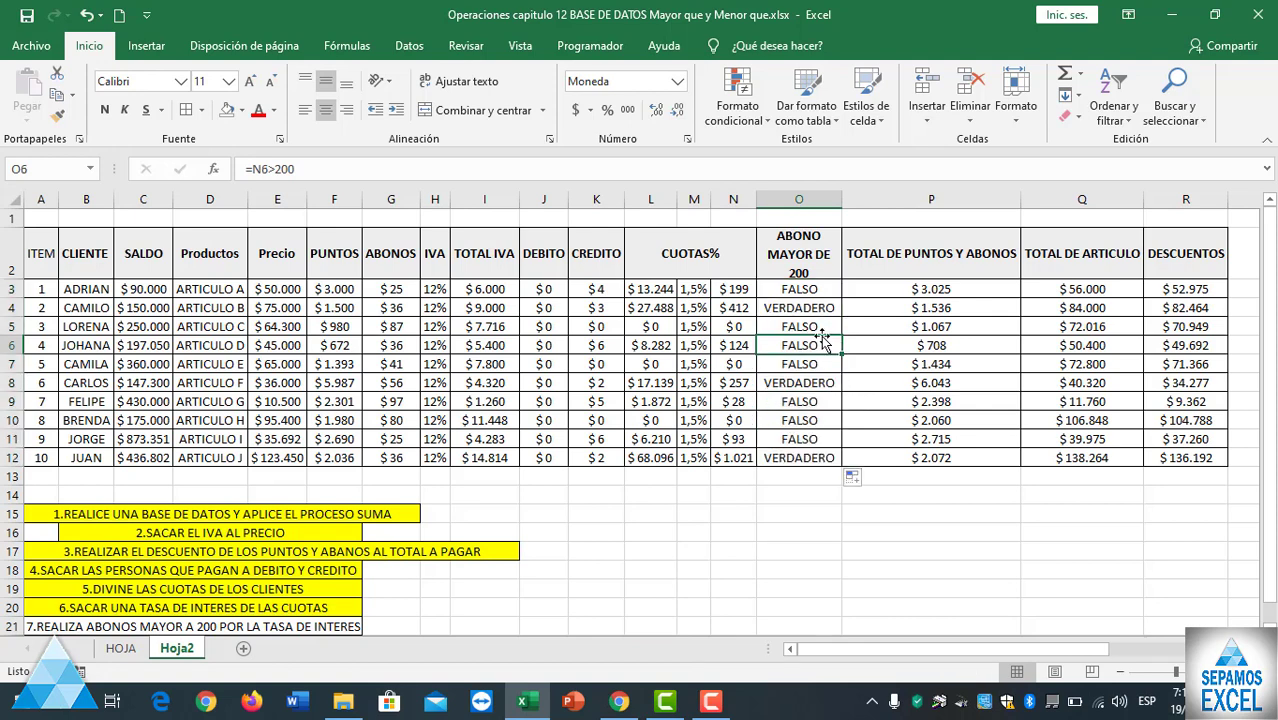
{"action": "left_click", "coordinate": [810, 310]}
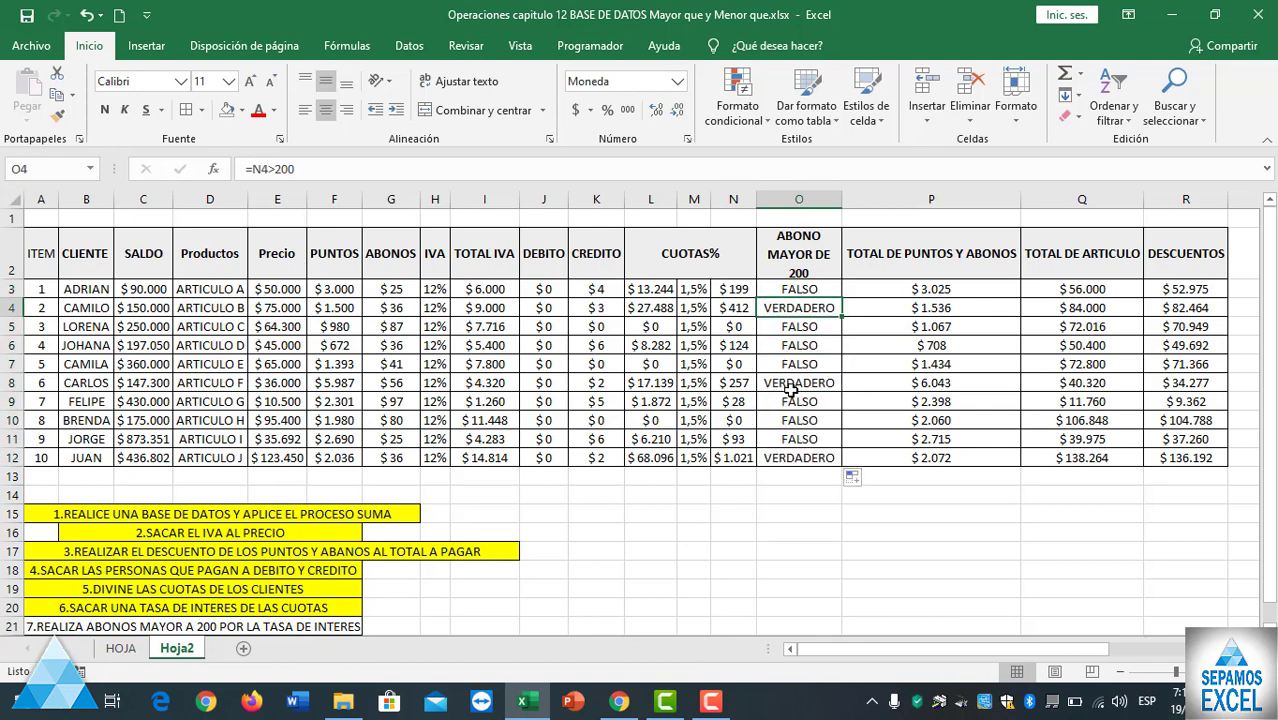
{"action": "left_click", "coordinate": [790, 458]}
{"action": "left_click", "coordinate": [737, 458]}
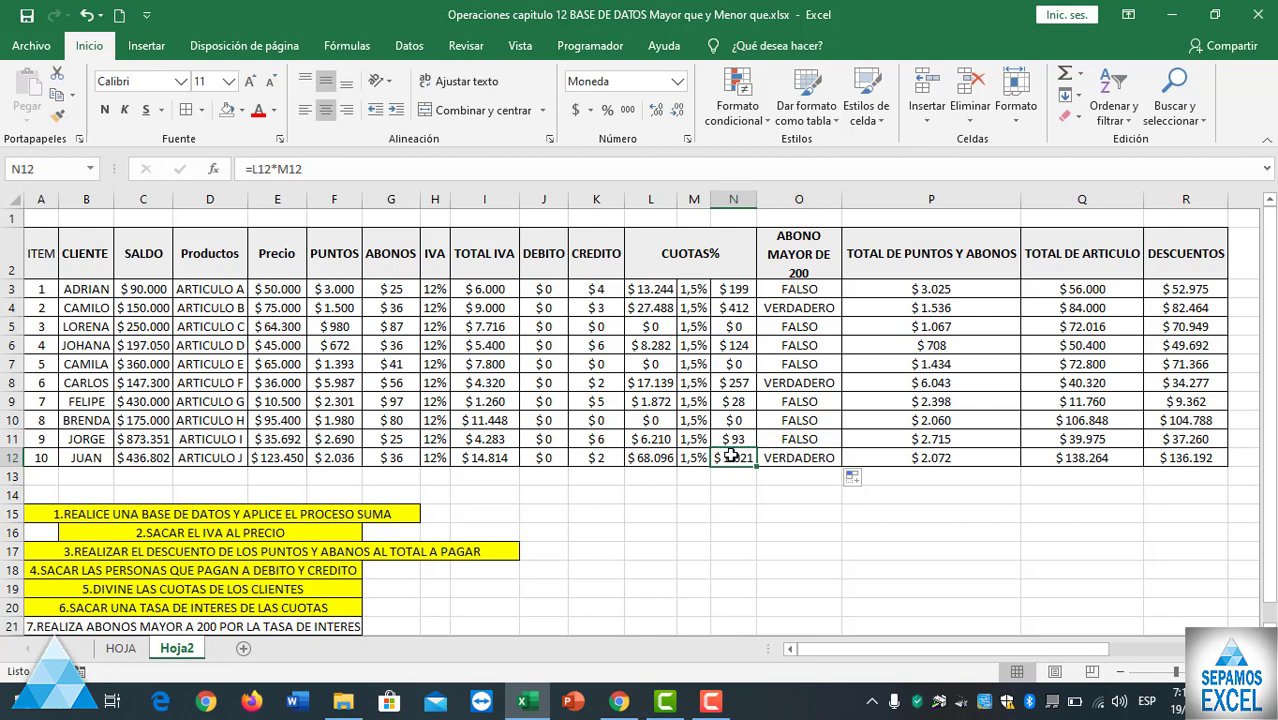
{"action": "left_click", "coordinate": [738, 386]}
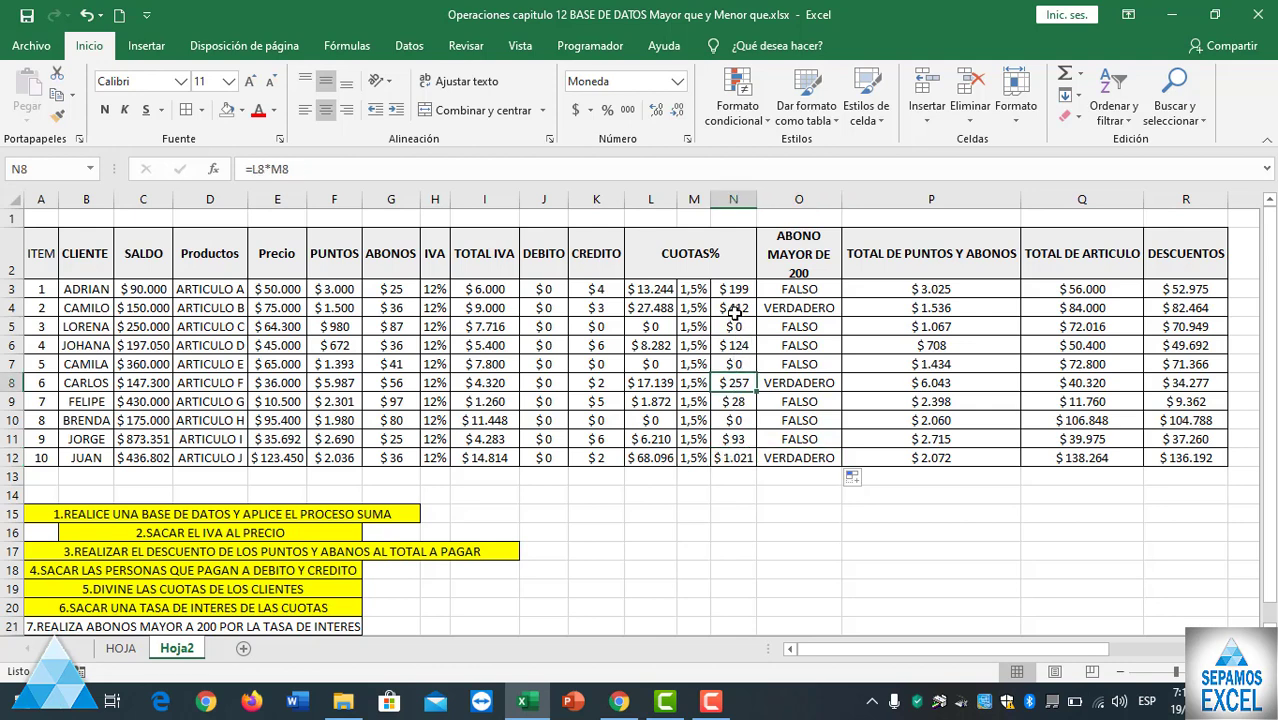
{"action": "left_click", "coordinate": [735, 309]}
{"action": "left_click", "coordinate": [734, 384]}
{"action": "left_click", "coordinate": [737, 458]}
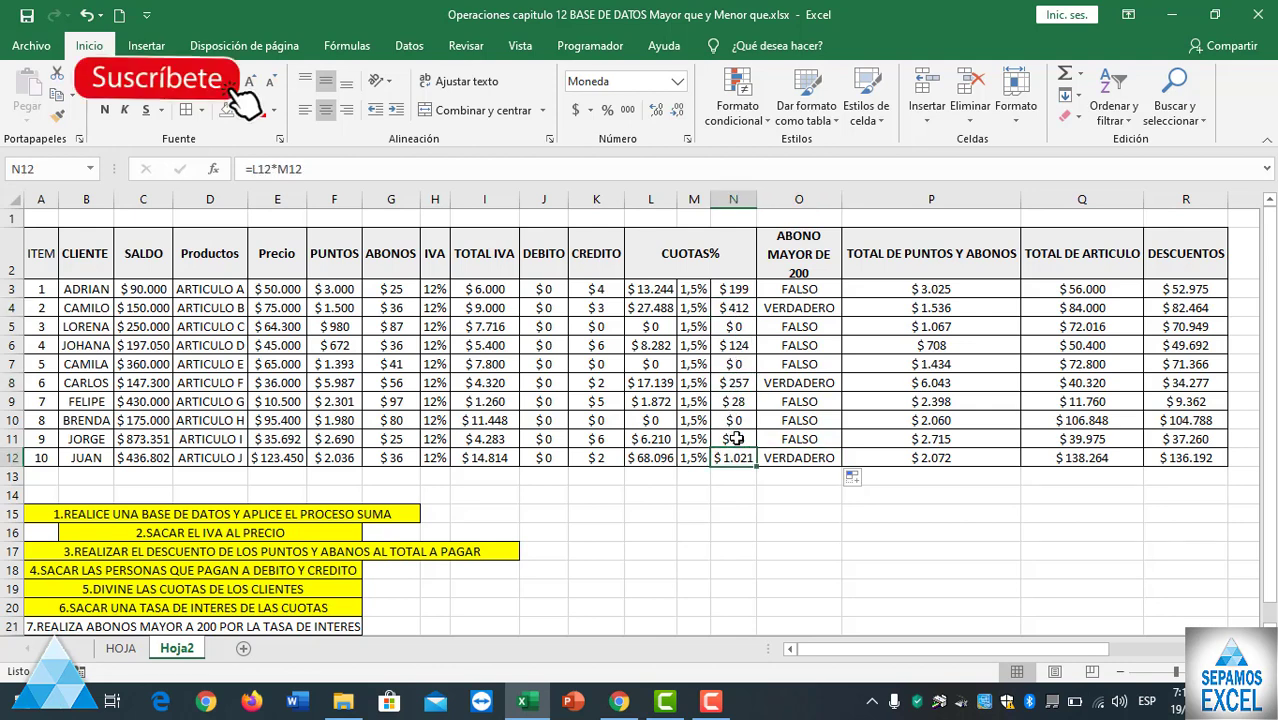
{"action": "left_click", "coordinate": [736, 436]}
{"action": "left_click", "coordinate": [735, 421]}
{"action": "left_click", "coordinate": [735, 401]}
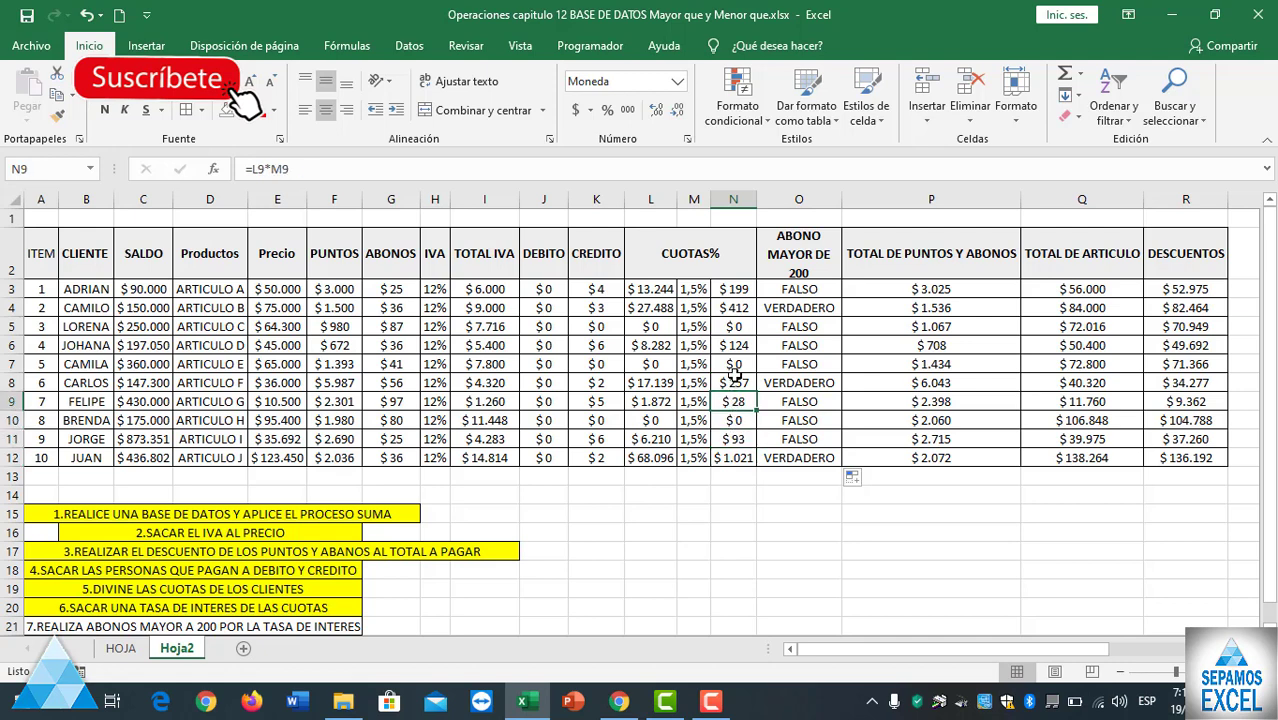
{"action": "left_click", "coordinate": [734, 366]}
{"action": "left_click", "coordinate": [735, 328]}
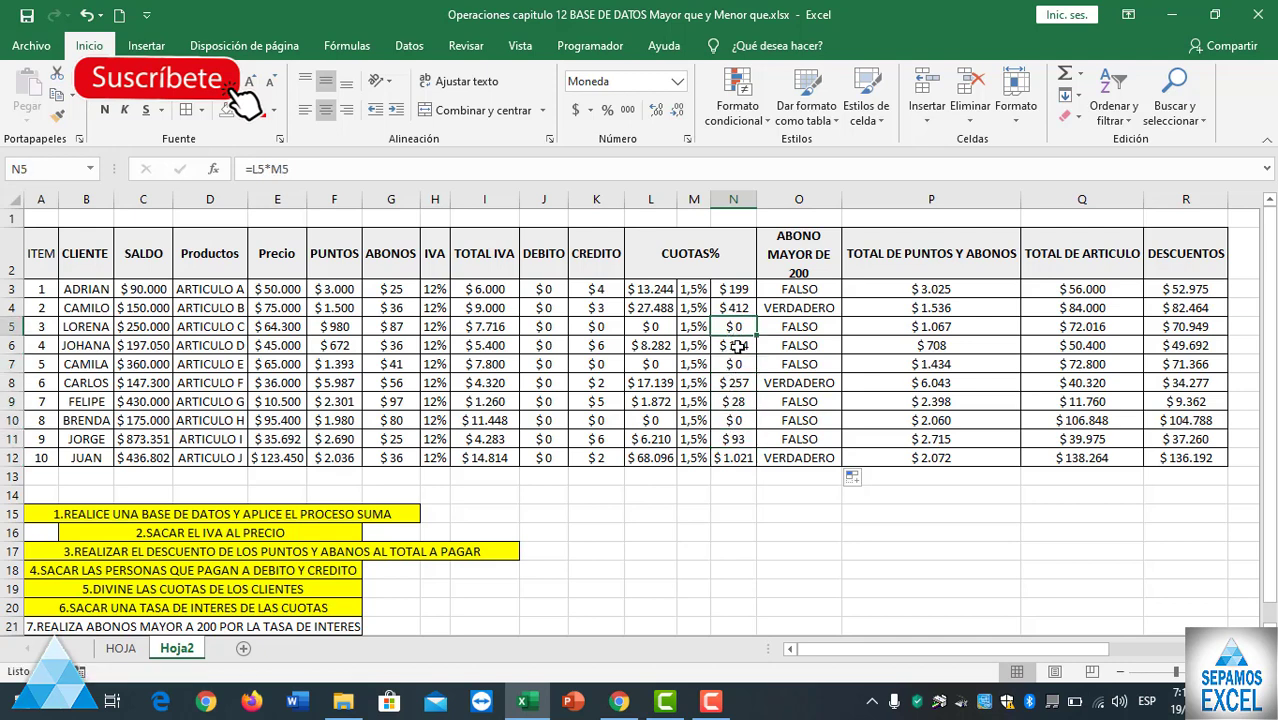
- Insert column P before TOTAL DE PUNTOS Y ABONOS, headed 'TASA MATOR DE 200'
{"action": "right_click", "coordinate": [852, 200]}
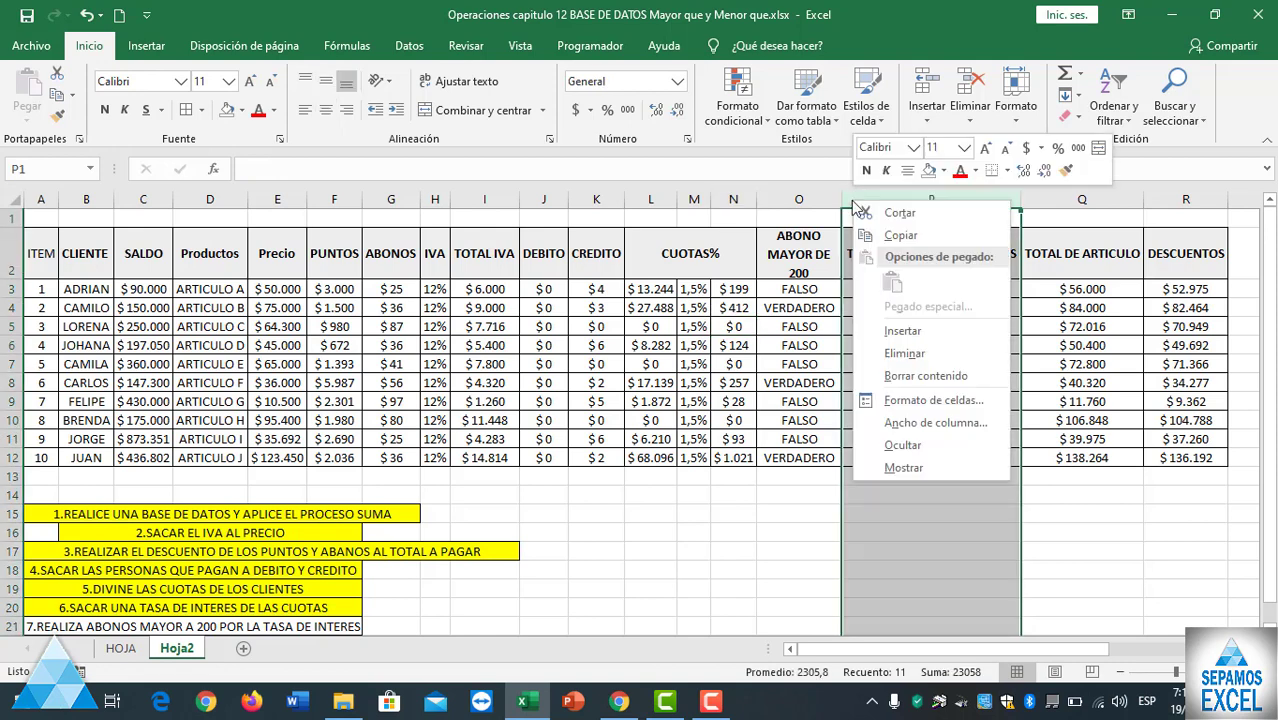
{"action": "left_click", "coordinate": [892, 330]}
{"action": "left_click", "coordinate": [871, 263]}
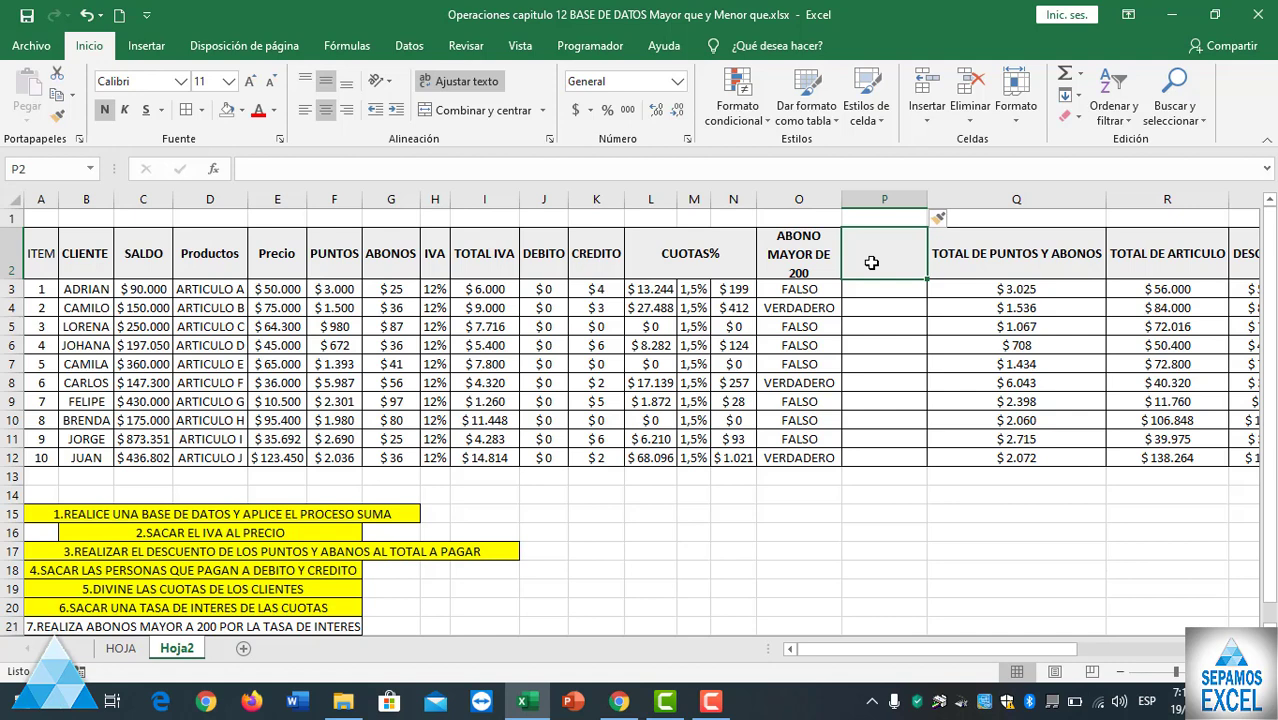
{"action": "type", "text": "TASA"}
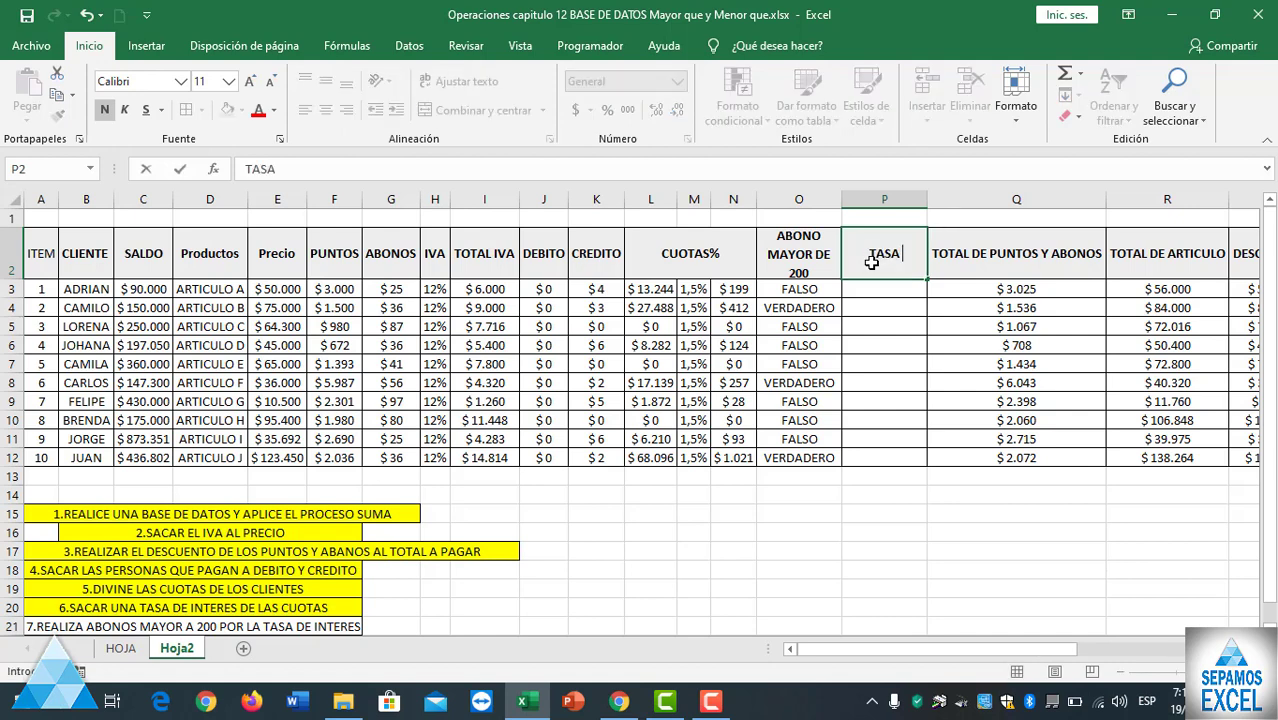
{"action": "type", "text": " MATORD"}
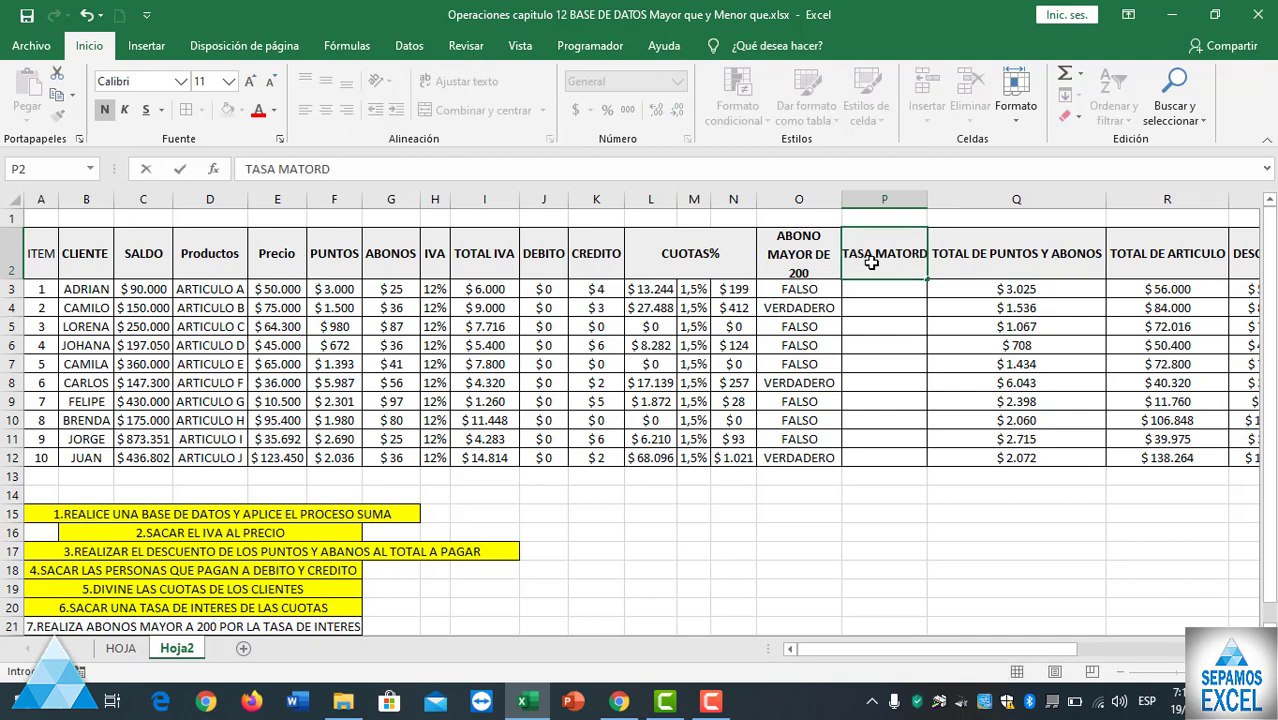
{"action": "key", "text": "BackSpace"}
{"action": "type", "text": "DE"}
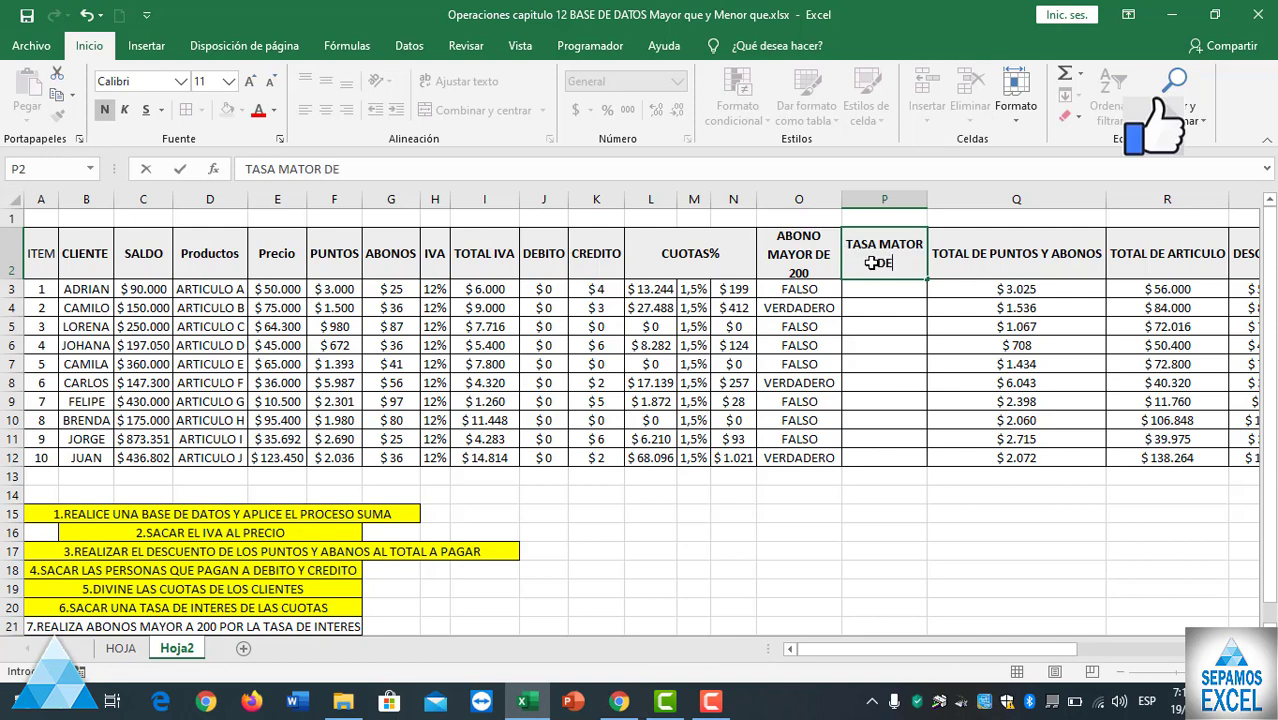
{"action": "type", "text": " 200"}
- Enter NO APLICA and SI APLICA for the first two clients in P3 and P4
{"action": "left_click", "coordinate": [871, 290]}
{"action": "type", "text": "AP"}
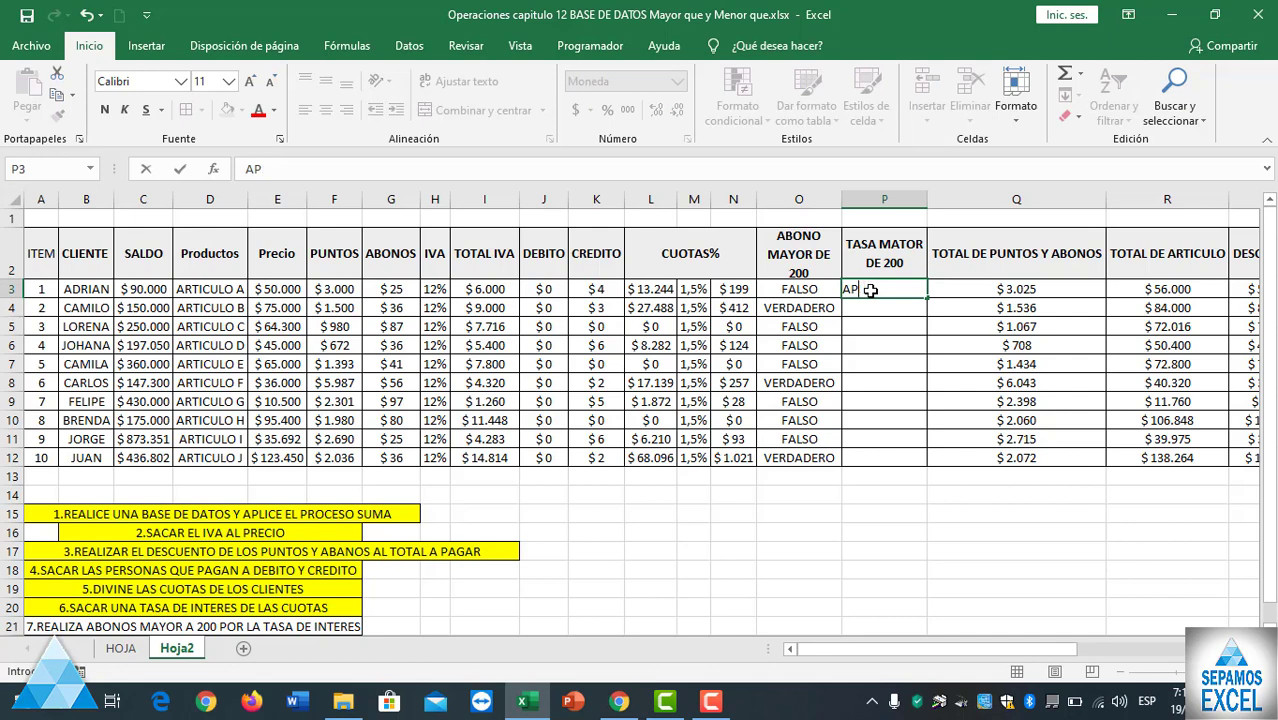
{"action": "key", "text": "BackSpace"}
{"action": "key", "text": "BackSpace"}
{"action": "type", "text": "NO APLICA"}
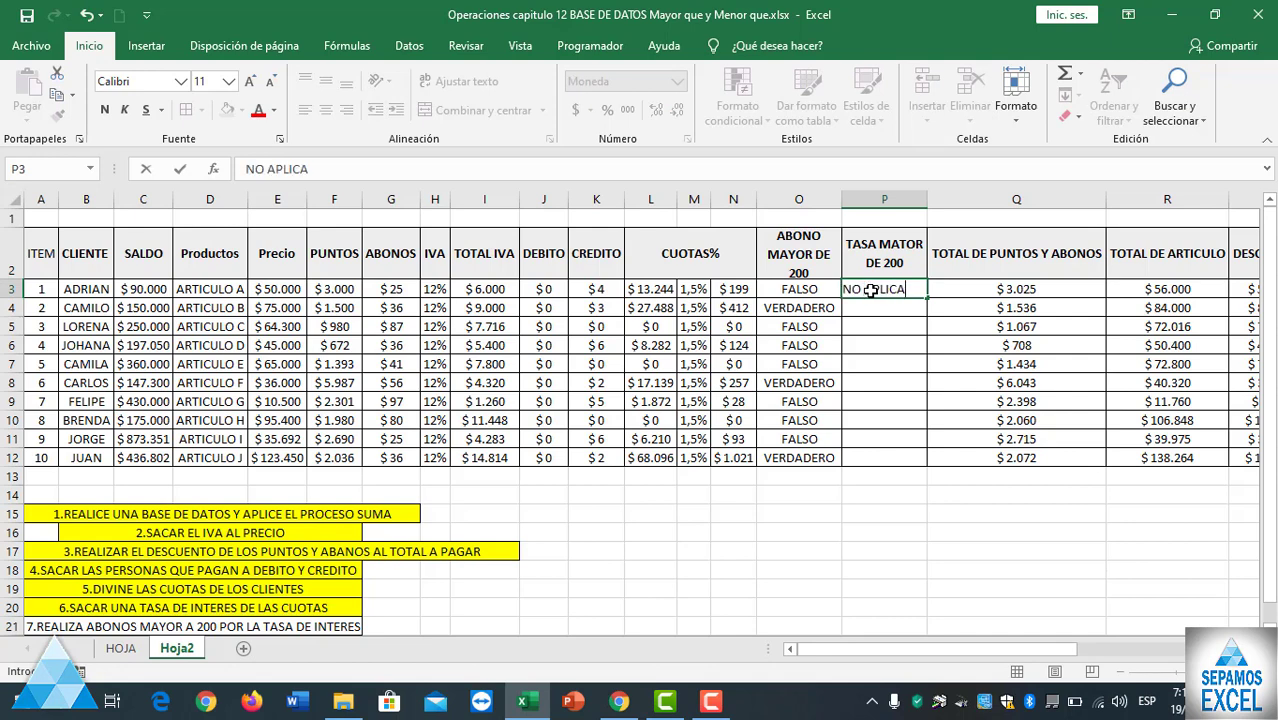
{"action": "key", "text": "Return"}
{"action": "type", "text": "SI AP"}
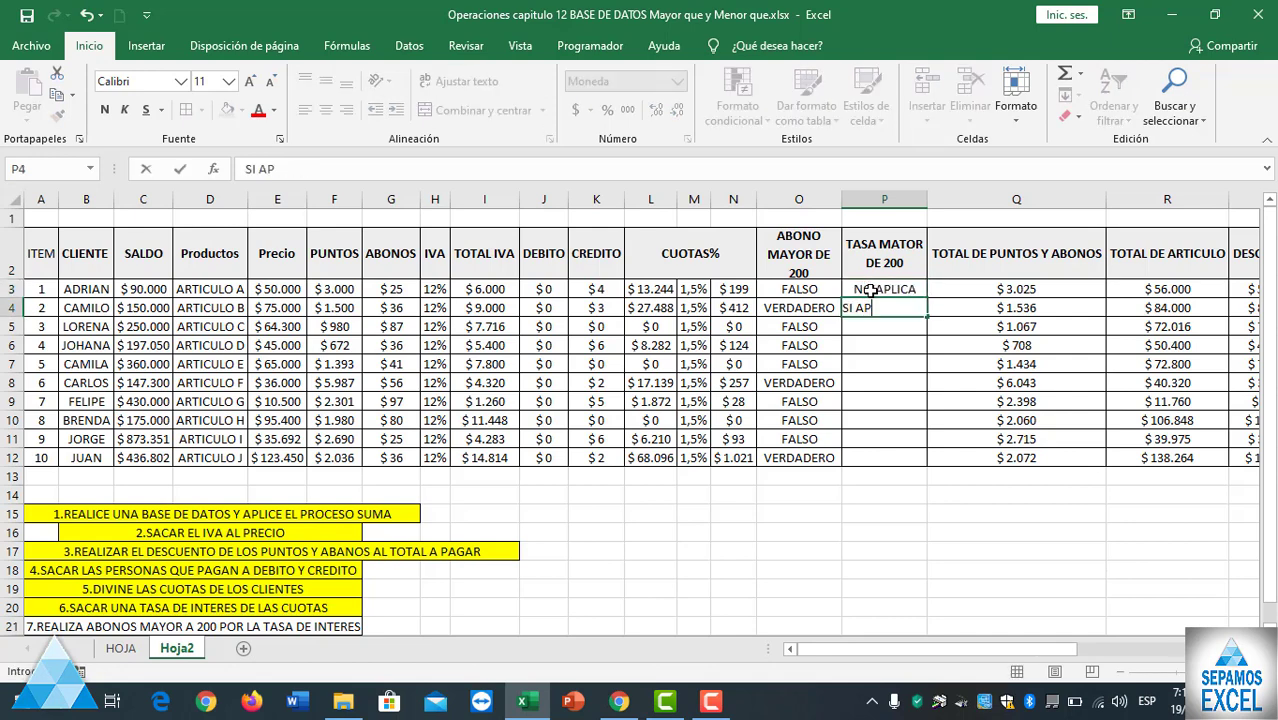
{"action": "type", "text": "LICA"}
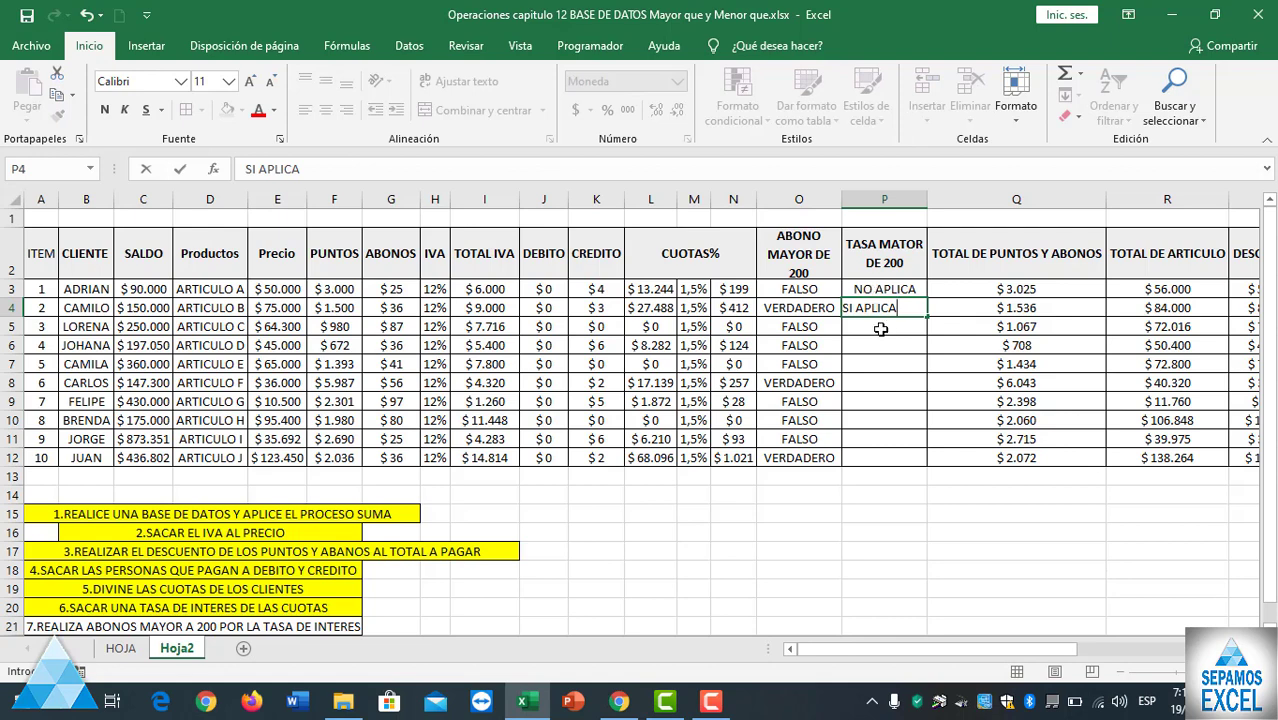
{"action": "left_click", "coordinate": [880, 329]}
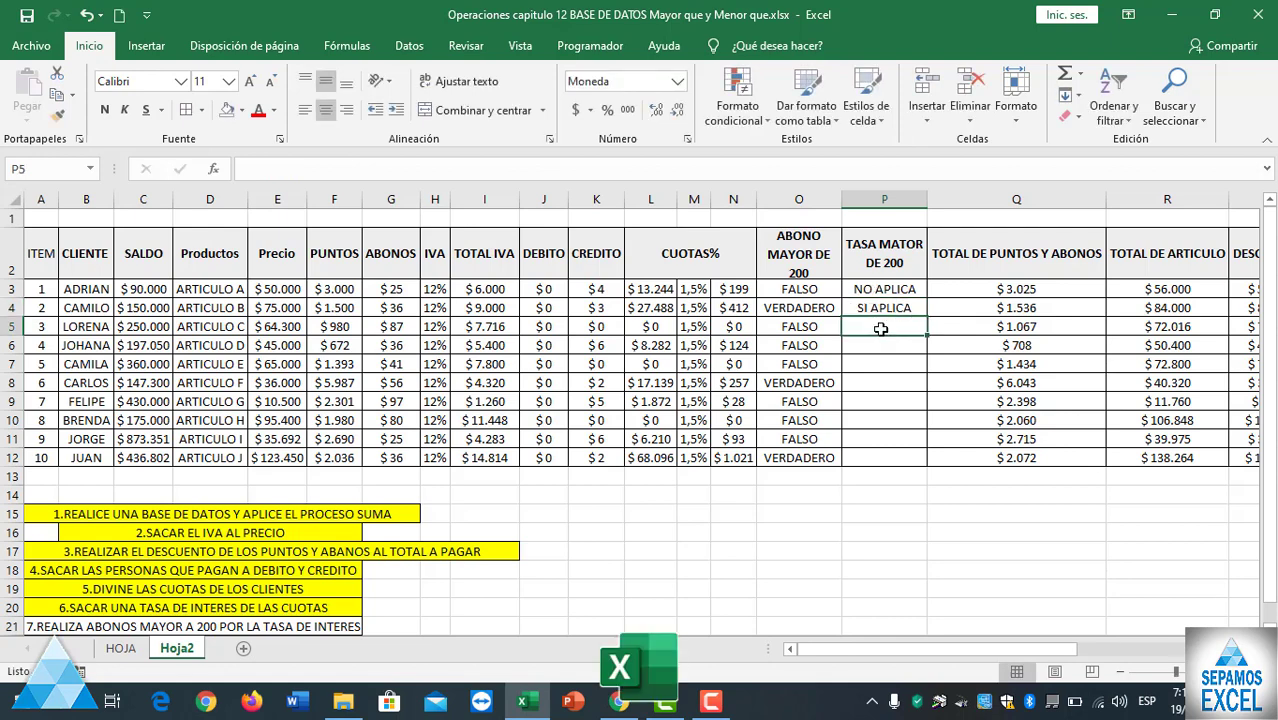
- Fill the remaining clients with NO APLICA or SI APLICA matching column O
{"action": "type", "text": "NO APLICA"}
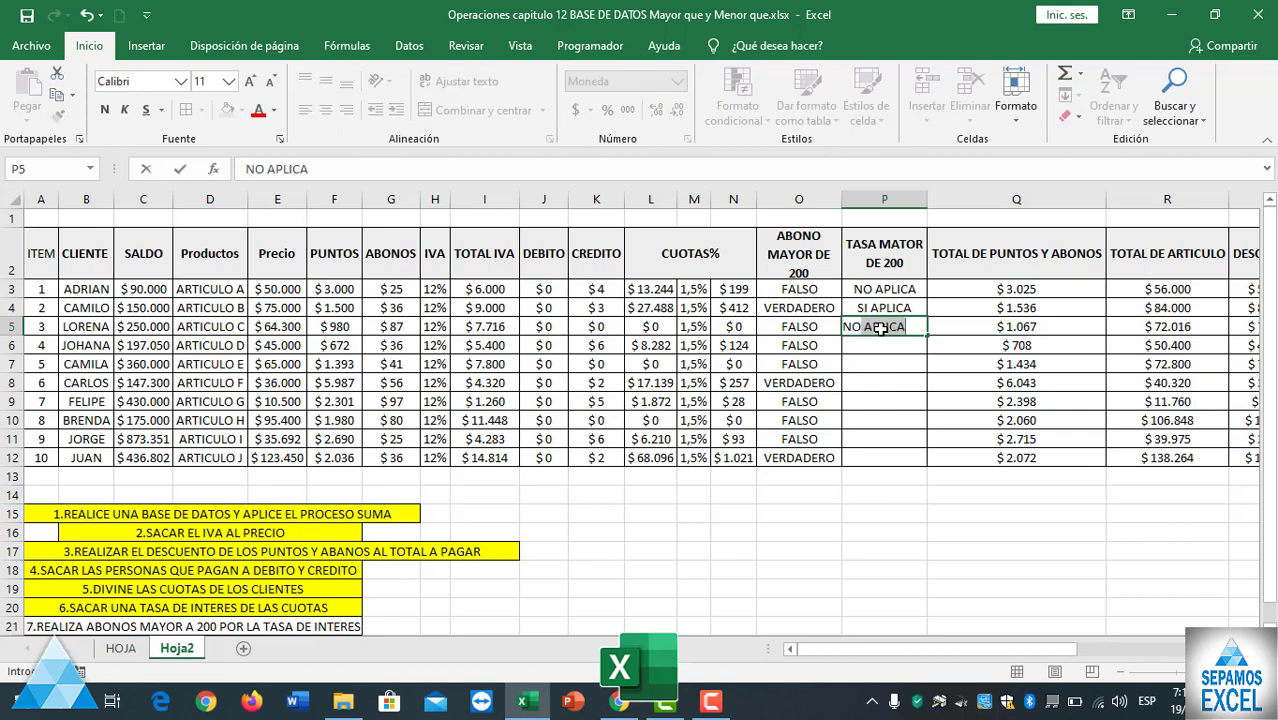
{"action": "key", "text": "Return"}
{"action": "type", "text": "NO APLICA"}
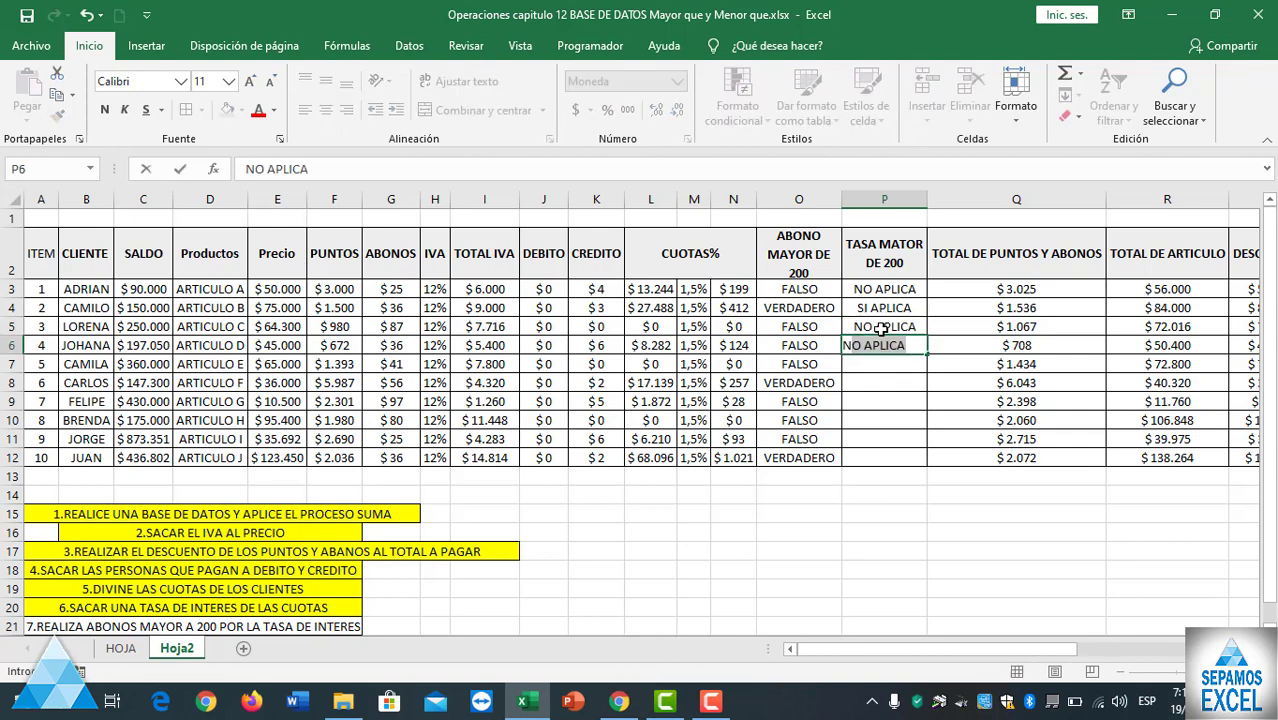
{"action": "key", "text": "Return"}
{"action": "type", "text": "N"}
{"action": "key", "text": "Return"}
{"action": "type", "text": "SI APLICA"}
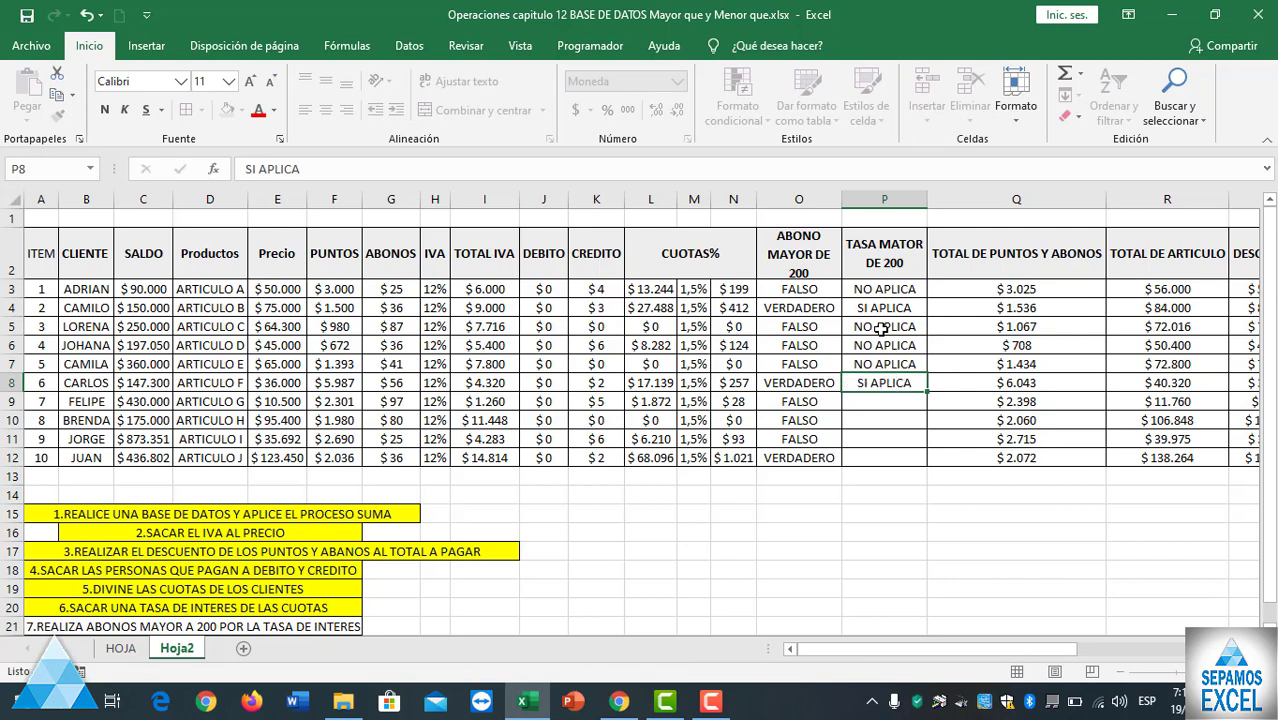
{"action": "key", "text": "Return"}
{"action": "type", "text": "N"}
{"action": "key", "text": "Return"}
{"action": "type", "text": "N"}
{"action": "key", "text": "Return"}
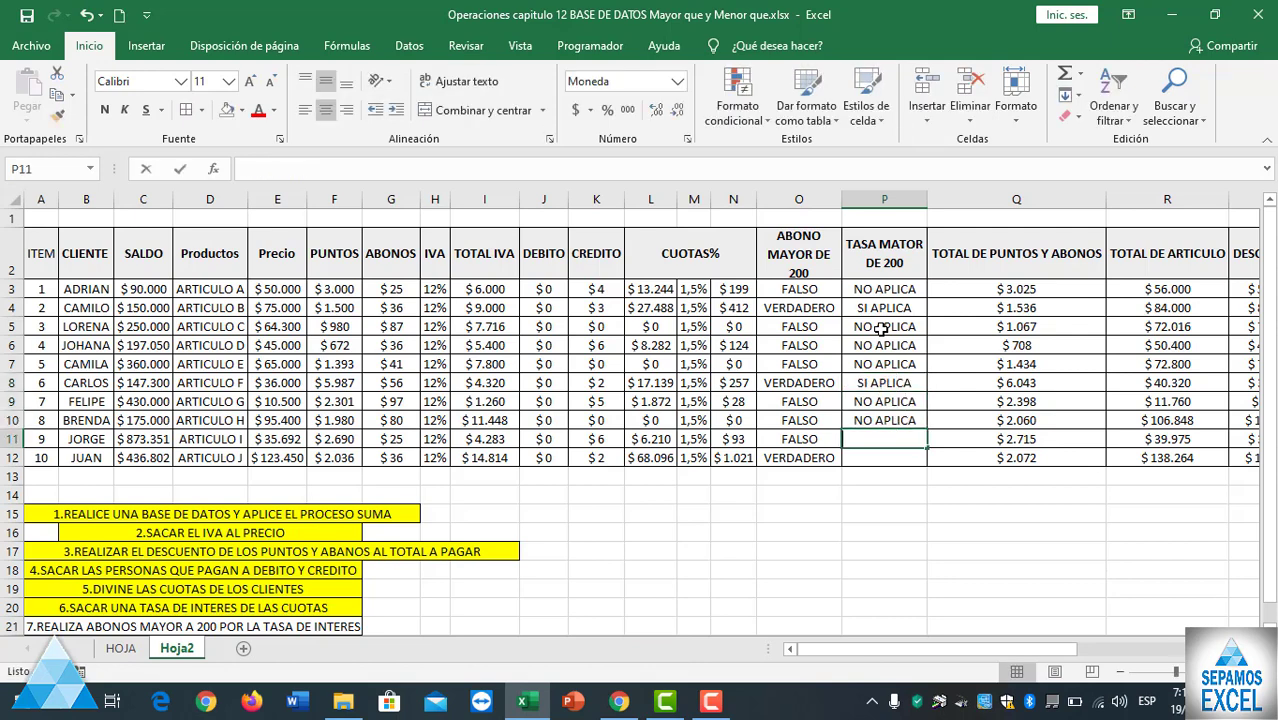
{"action": "type", "text": "N"}
{"action": "key", "text": "Return"}
{"action": "type", "text": "SI APLICA"}
{"action": "key", "text": "Return"}
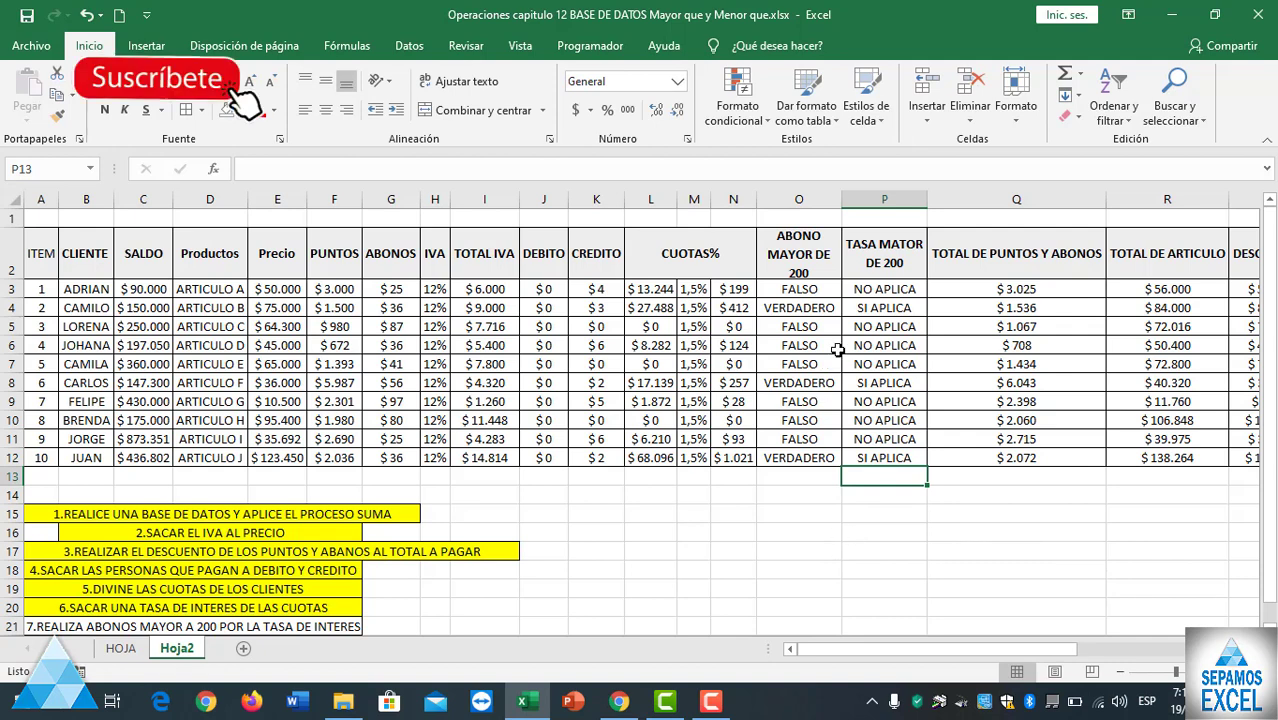
- Clear P3 and re-enter NO APLICA for the first client
{"action": "left_click", "coordinate": [873, 289]}
{"action": "key", "text": "BackSpace"}
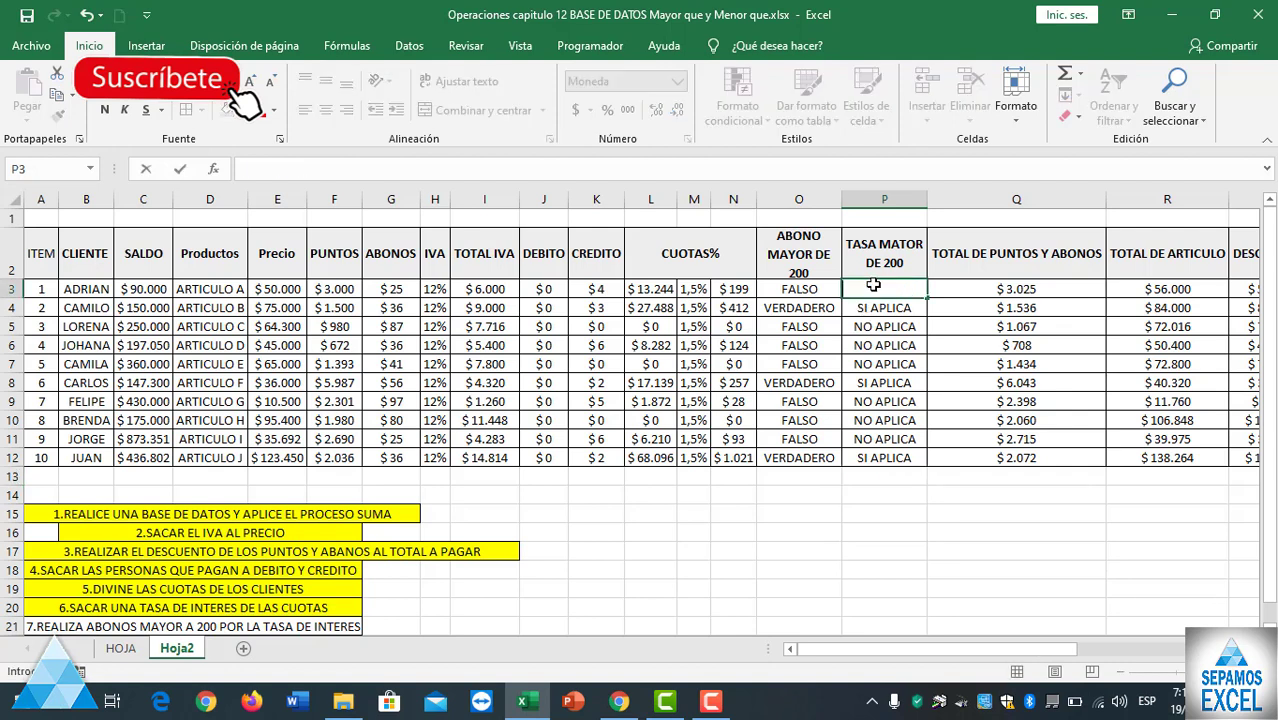
{"action": "key", "text": "Return"}
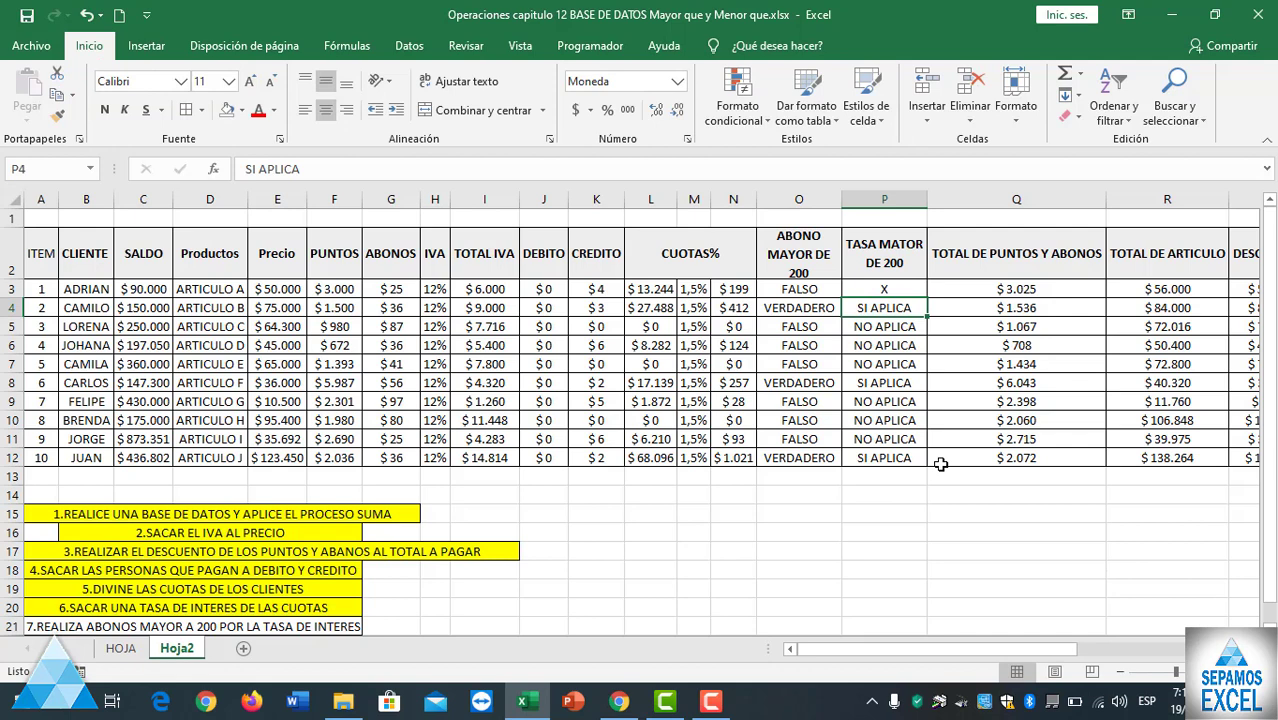
{"action": "left_click", "coordinate": [877, 289]}
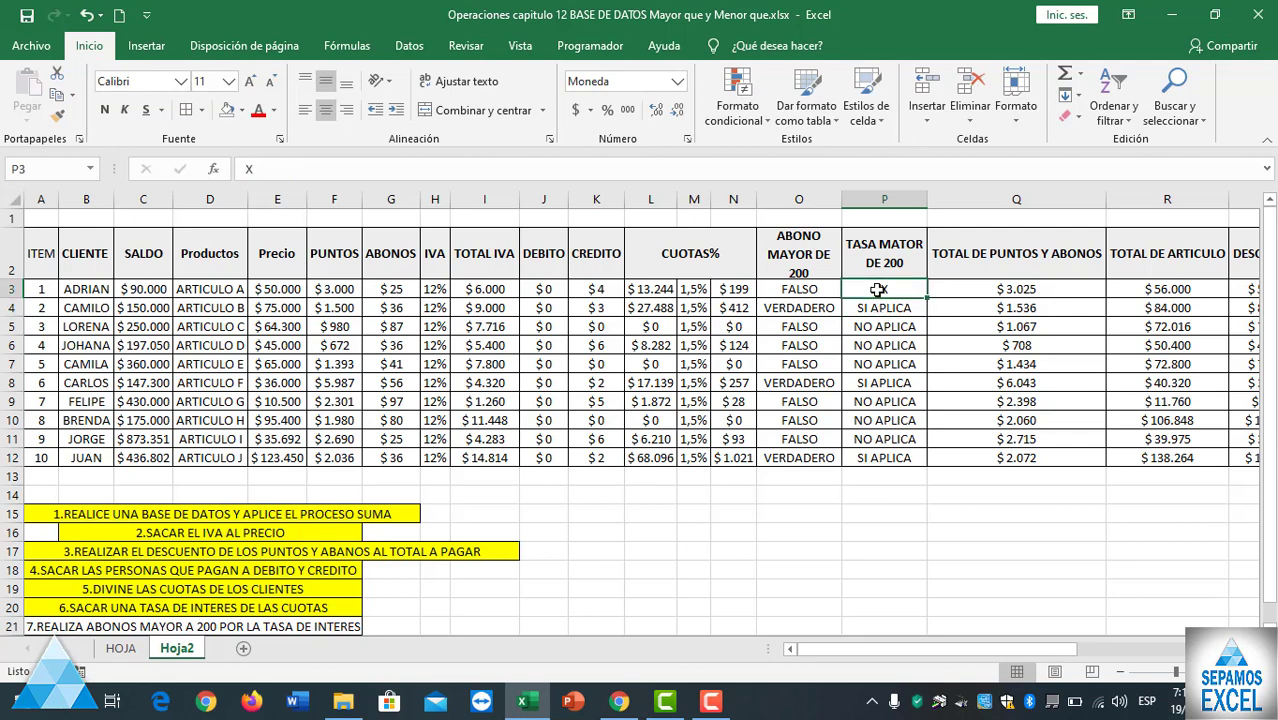
{"action": "type", "text": "NO APLICA"}
{"action": "key", "text": "Return"}
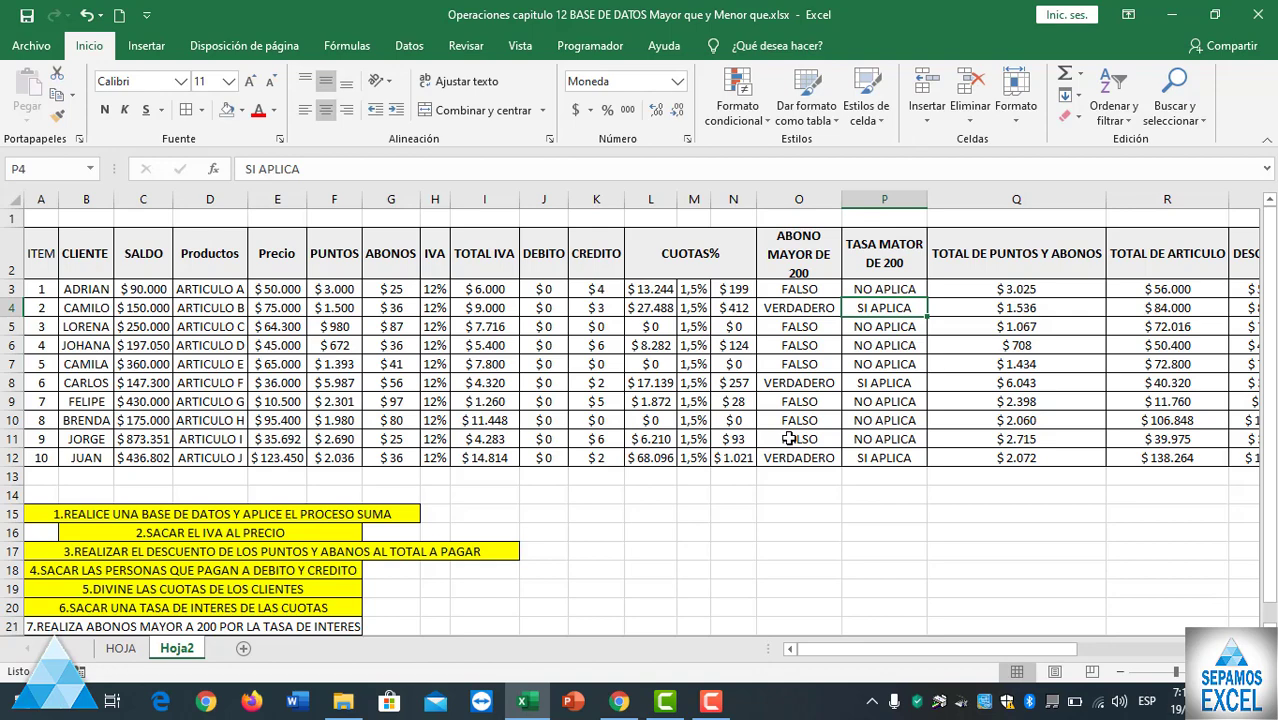
- Select the whole TASA column P and bring up its context menu
{"action": "left_click", "coordinate": [970, 362]}
{"action": "scroll", "coordinate": [763, 417], "scroll_direction": "down", "scroll_amount": 2}
{"action": "scroll", "coordinate": [763, 417], "scroll_direction": "up", "scroll_amount": 2}
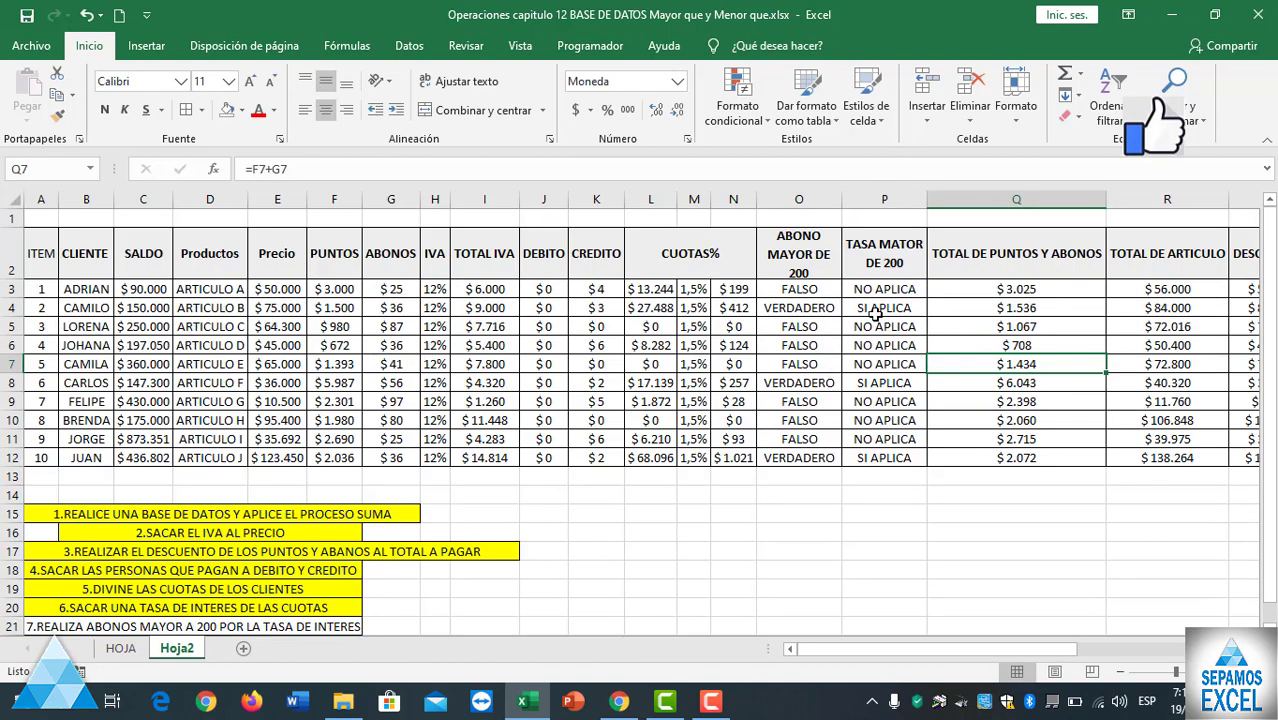
{"action": "left_click", "coordinate": [870, 204]}
{"action": "right_click", "coordinate": [870, 205]}
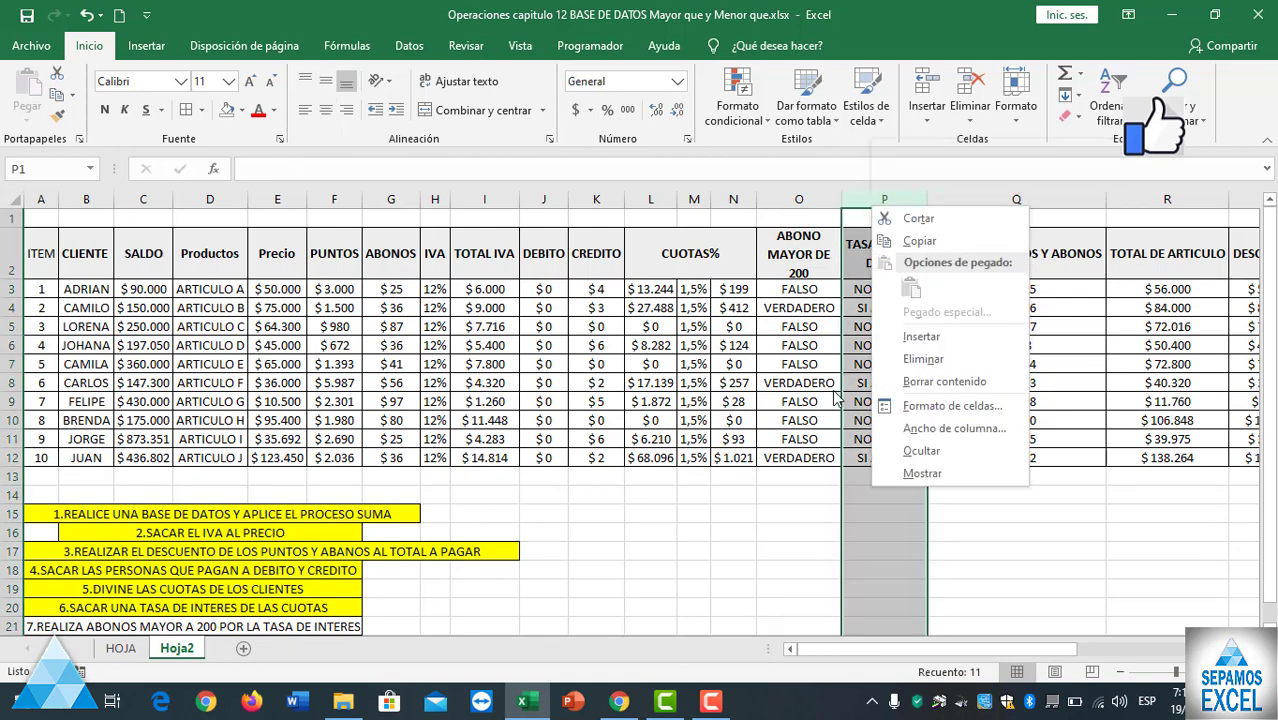
- Delete the contents of the TASA column cells P2 to P13
{"action": "left_click", "coordinate": [836, 397]}
{"action": "left_click", "coordinate": [870, 245]}
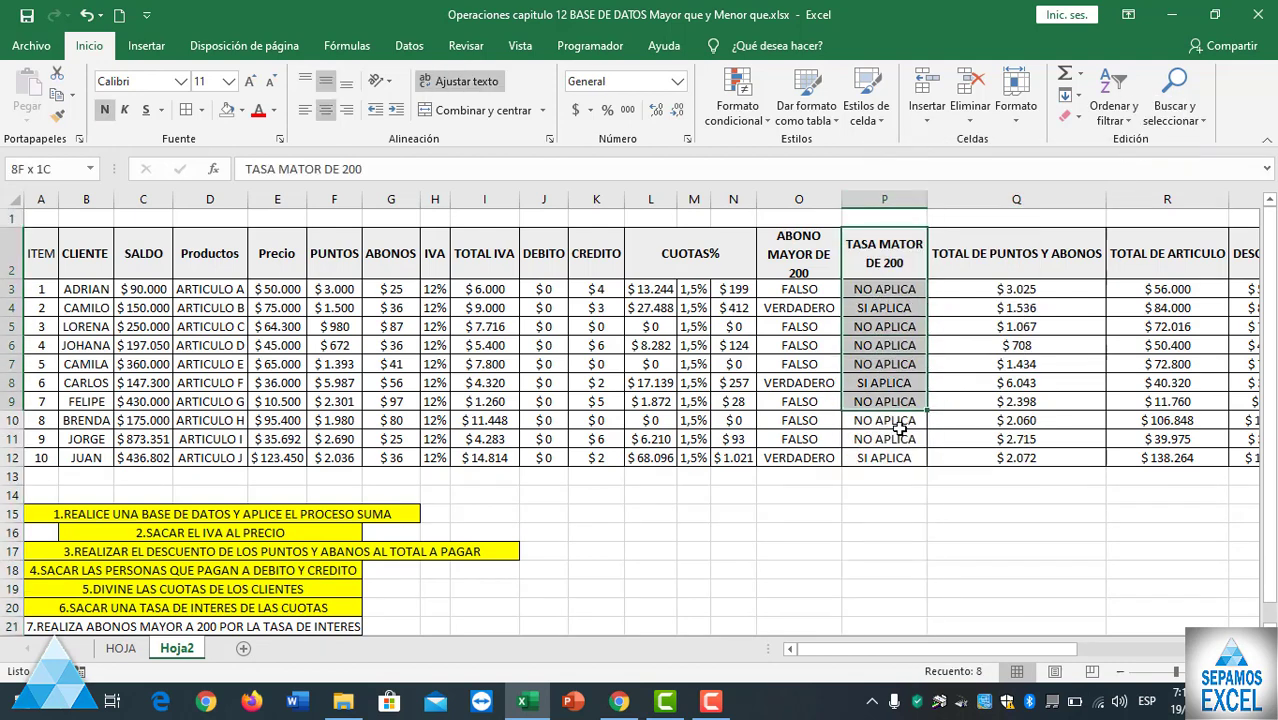
{"action": "left_click_drag", "start_coordinate": [870, 244], "coordinate": [880, 472]}
{"action": "key", "text": "Delete"}
{"action": "scroll", "coordinate": [662, 517], "scroll_direction": "down", "scroll_amount": 1}
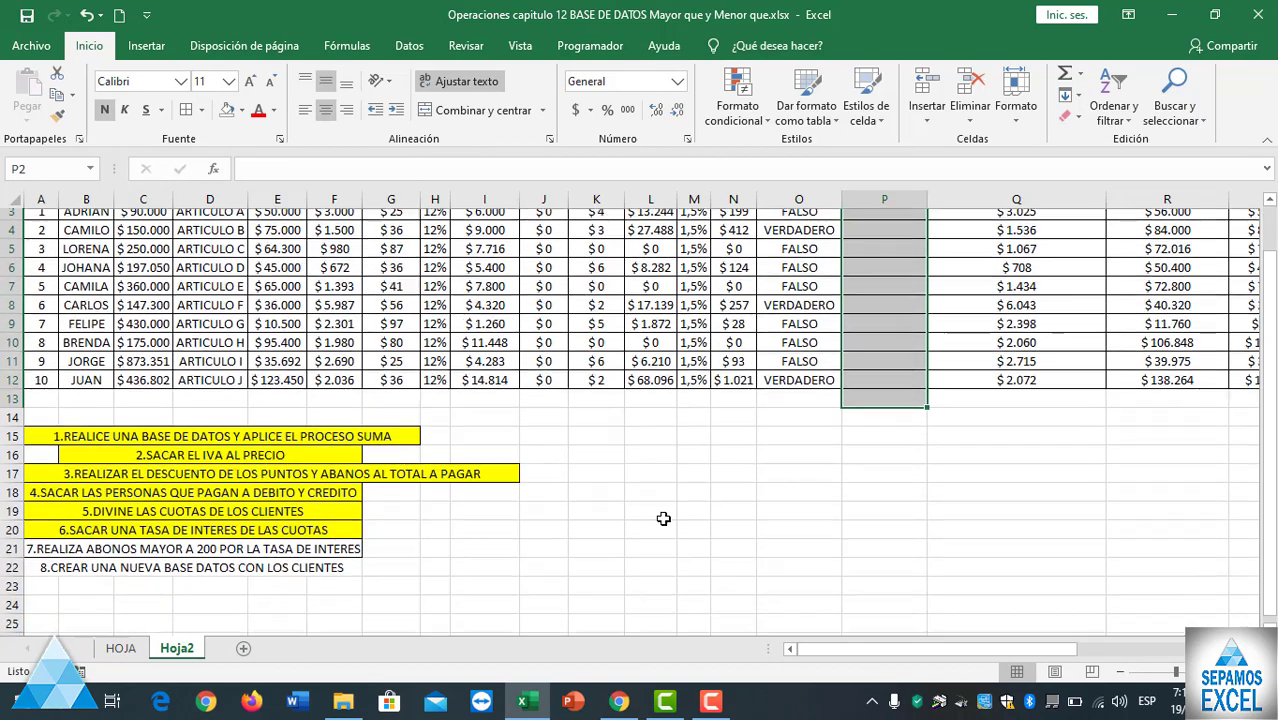
{"action": "scroll", "coordinate": [662, 517], "scroll_direction": "down", "scroll_amount": 1}
{"action": "scroll", "coordinate": [690, 495], "scroll_direction": "up", "scroll_amount": 2}
{"action": "left_click", "coordinate": [855, 270]}
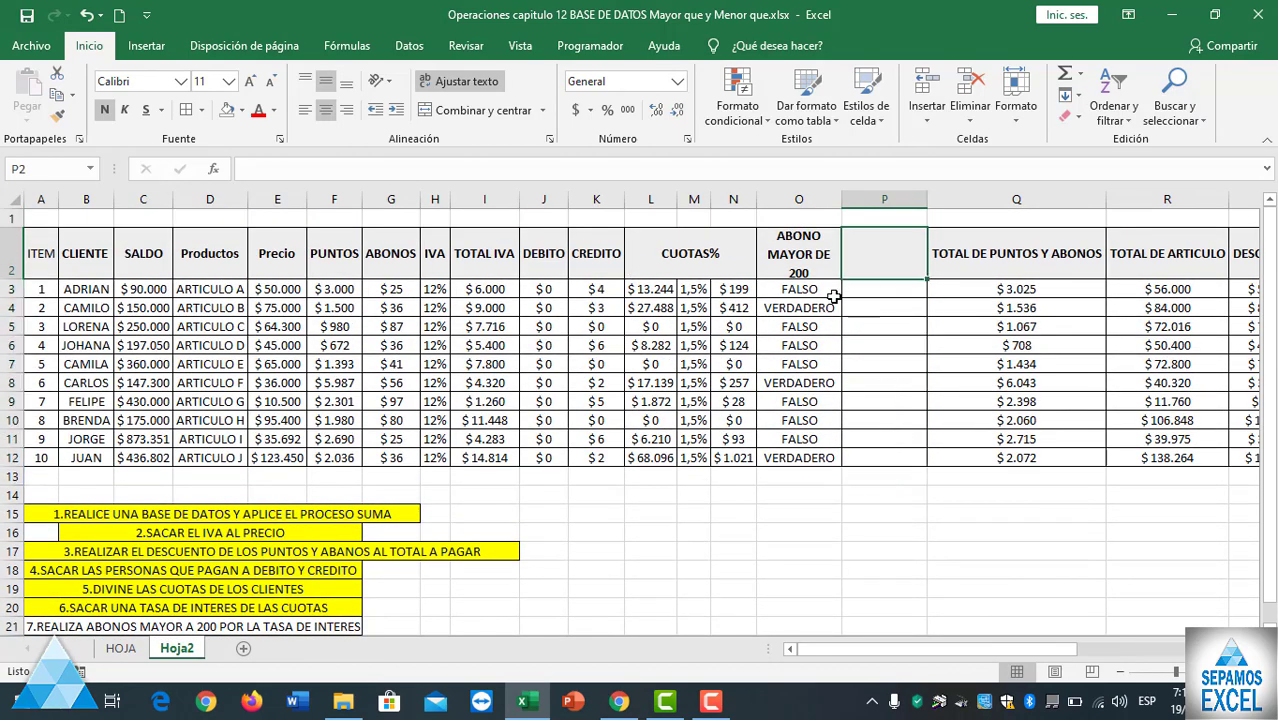
- Give the task 7 instruction in row 21 a yellow fill and add new sheet Hoja1
{"action": "scroll", "coordinate": [700, 420], "scroll_direction": "down", "scroll_amount": 1}
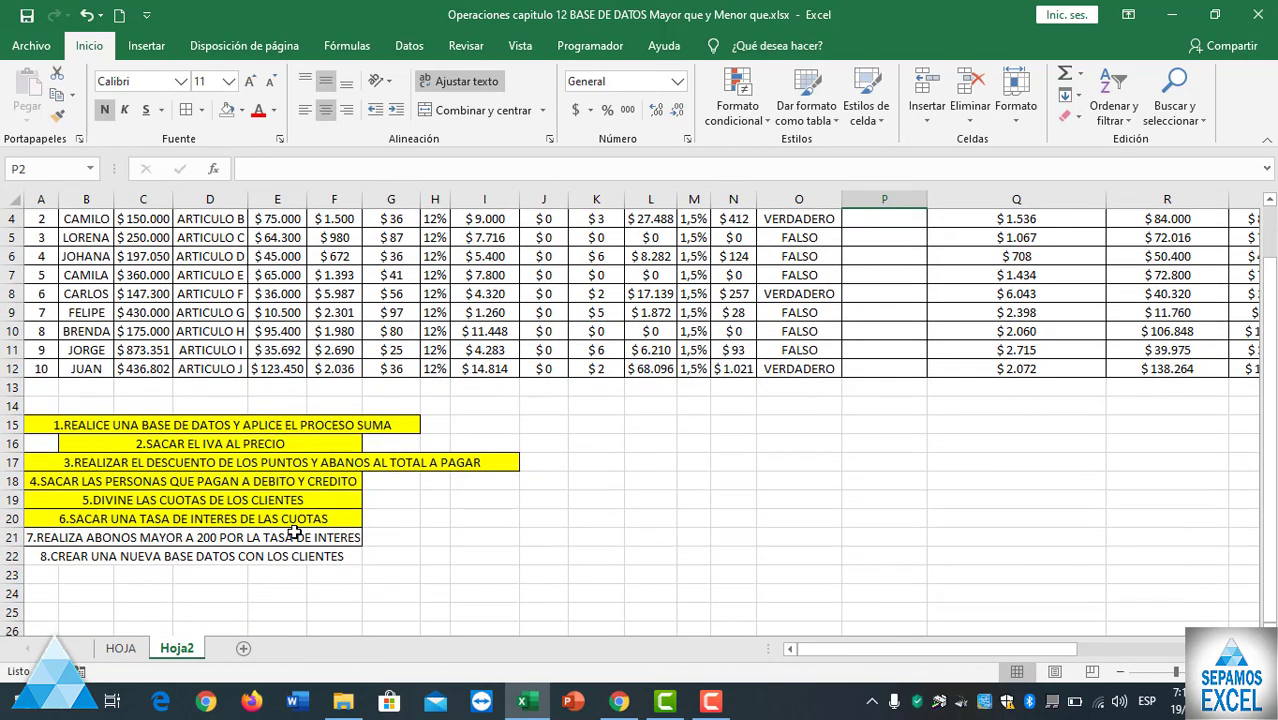
{"action": "left_click", "coordinate": [295, 537]}
{"action": "left_click", "coordinate": [242, 110]}
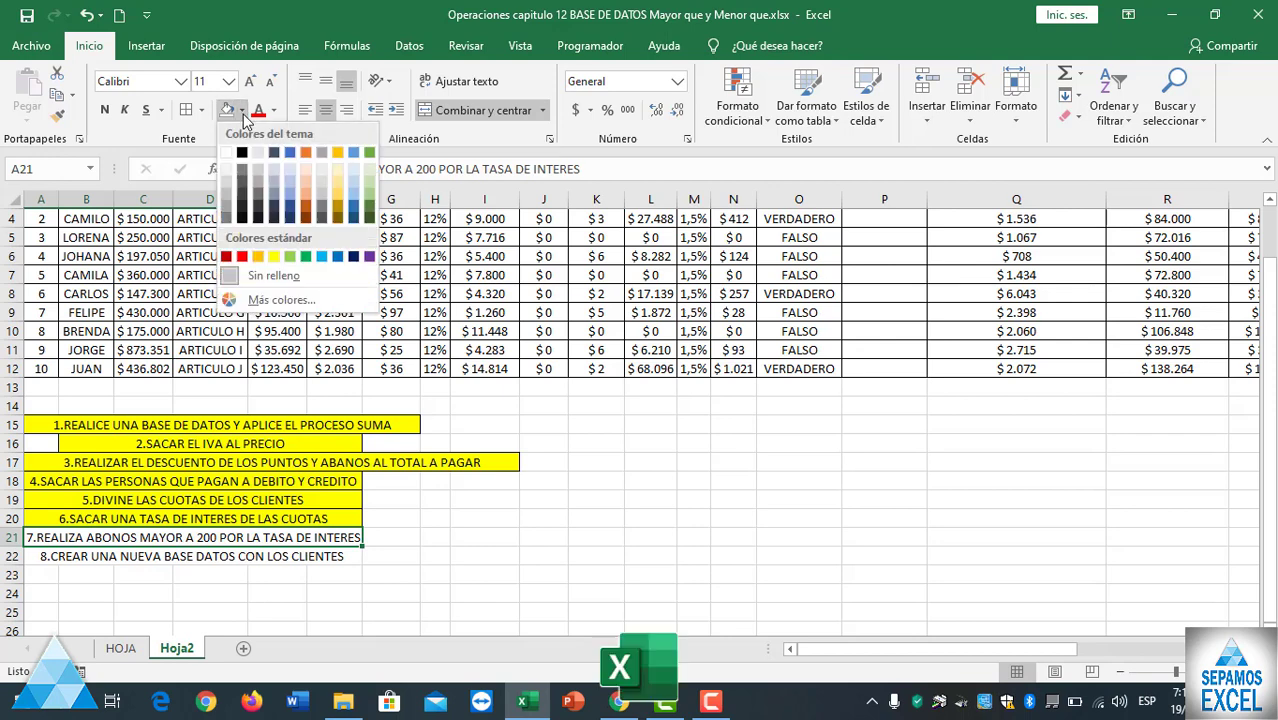
{"action": "left_click", "coordinate": [273, 257]}
{"action": "left_click", "coordinate": [610, 465]}
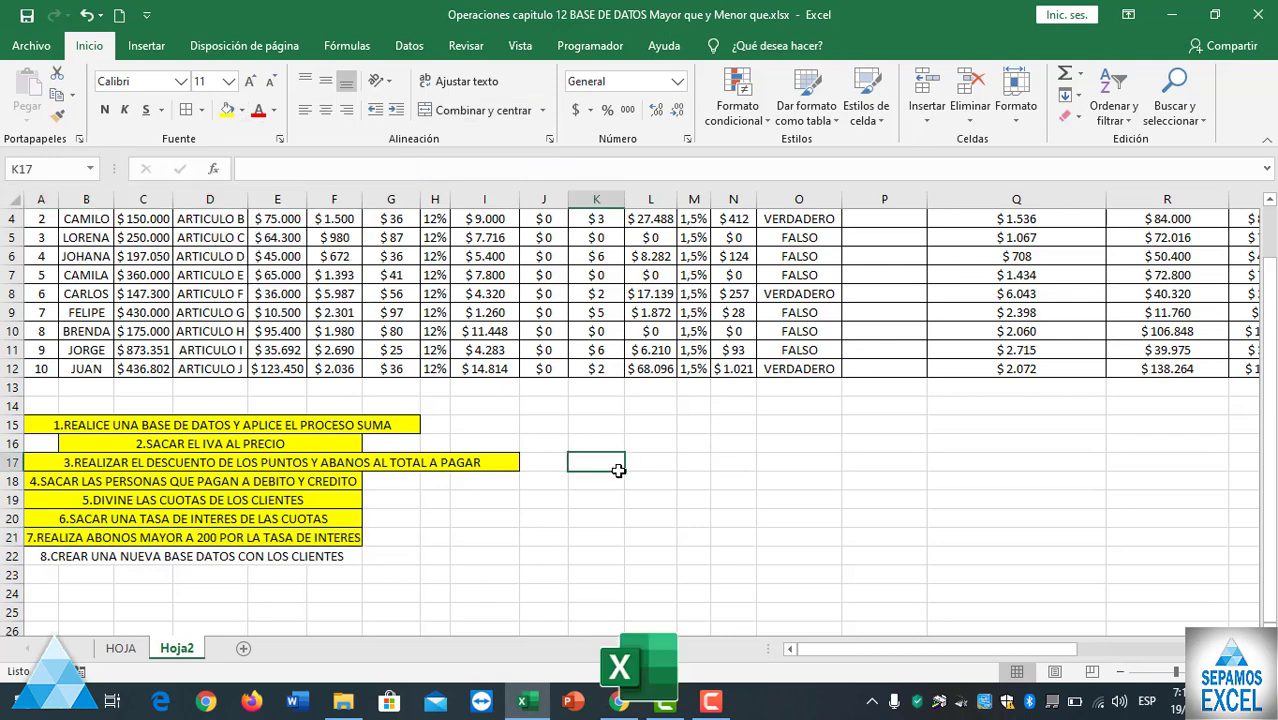
{"action": "scroll", "coordinate": [618, 470], "scroll_direction": "up", "scroll_amount": 1}
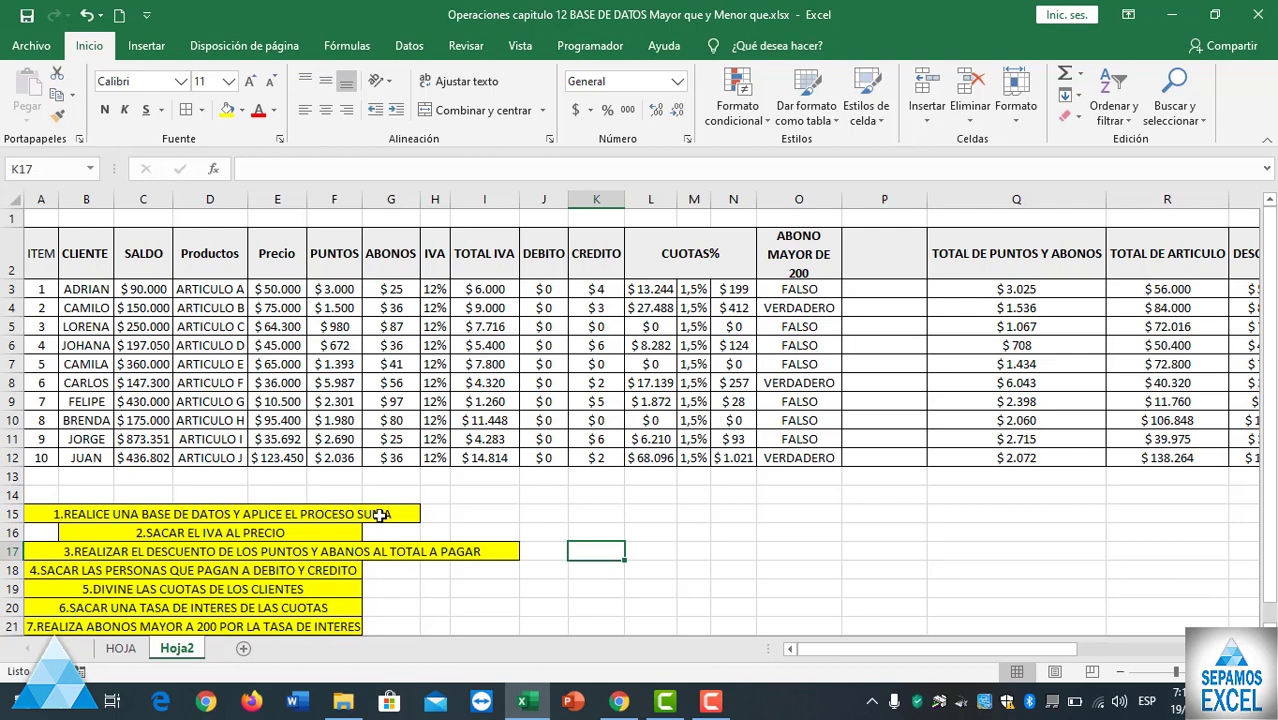
{"action": "left_click", "coordinate": [243, 649]}
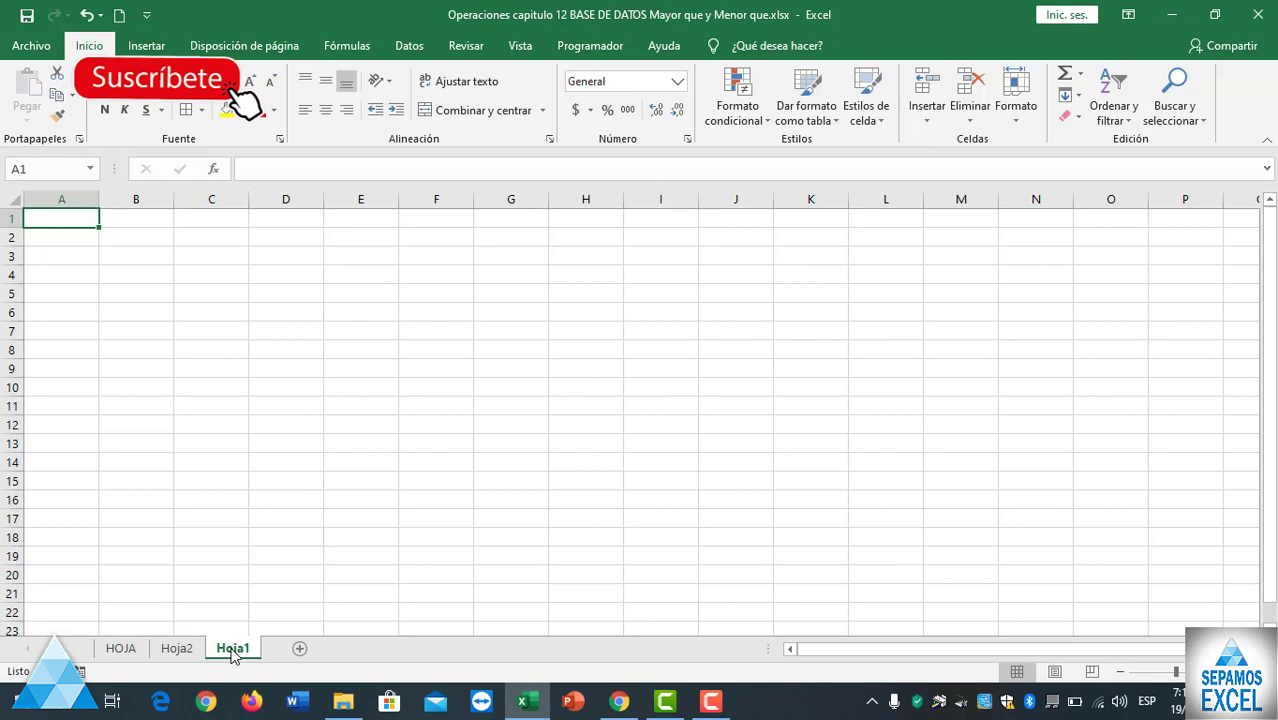
- Rename the new sheet to BASE DE DATOS
{"action": "double_click", "coordinate": [232, 650]}
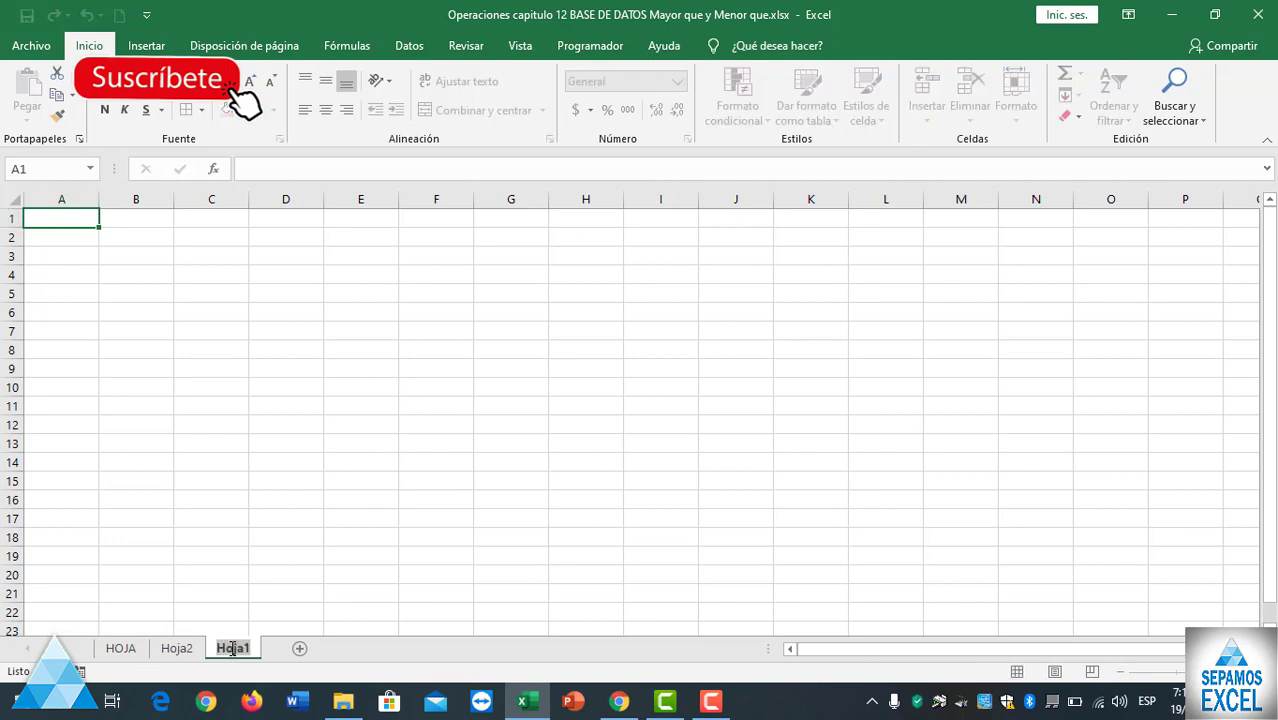
{"action": "type", "text": "BASE DE DATOS"}
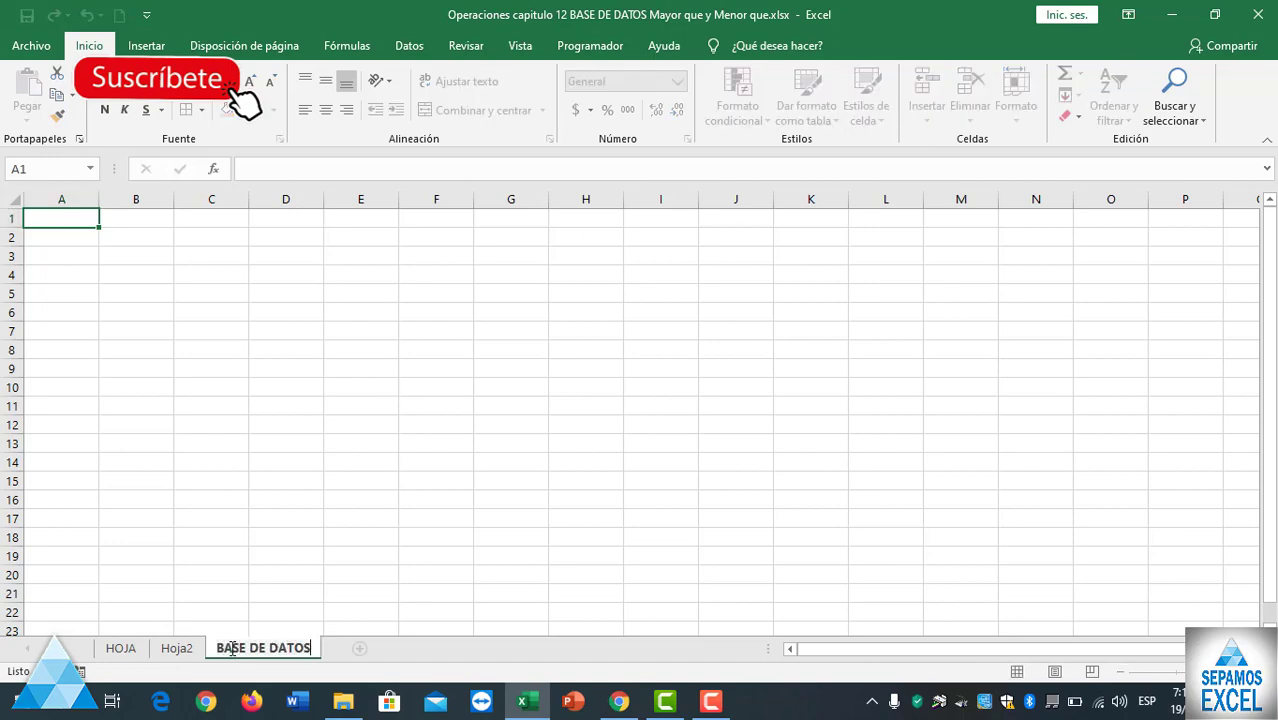
{"action": "left_click", "coordinate": [494, 536]}
- Copy the ITEM and CLIENTE columns down to row 12 from Hoja2
{"action": "left_click", "coordinate": [196, 656]}
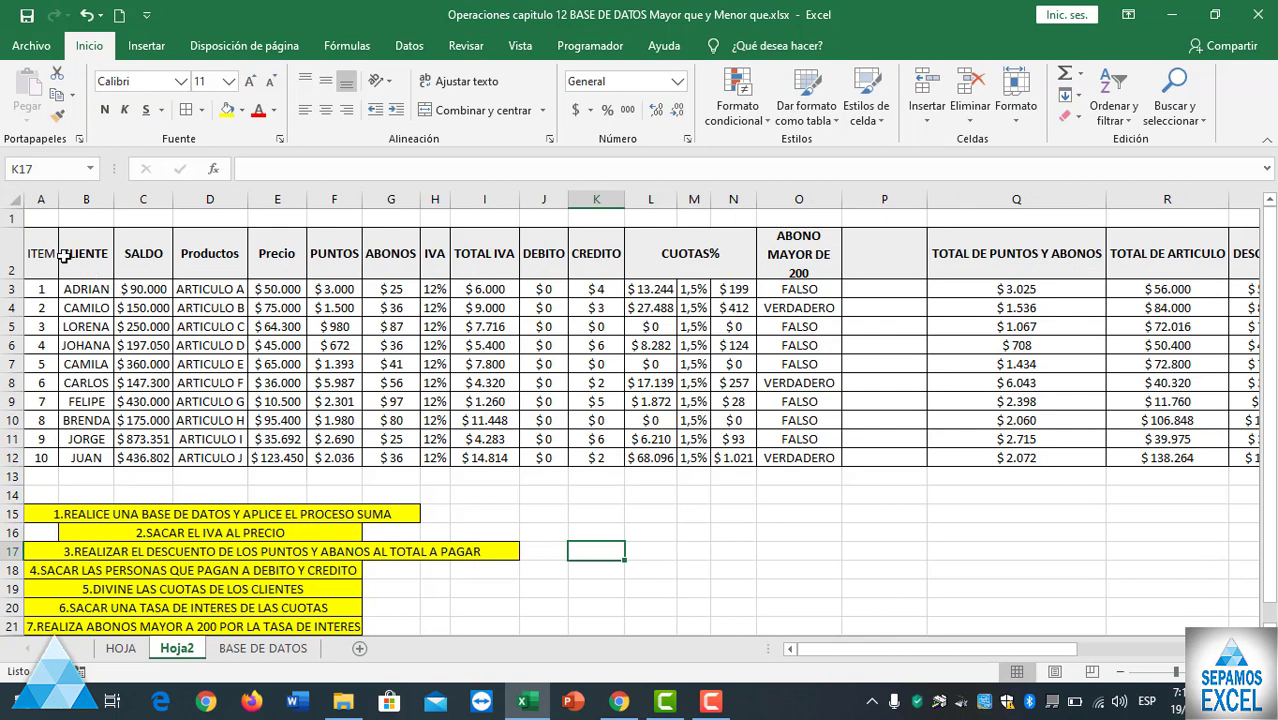
{"action": "mouse_move", "coordinate": [48, 256]}
{"action": "left_mouse_down"}
{"action": "mouse_move", "coordinate": [93, 340]}
{"action": "mouse_move", "coordinate": [95, 440]}
{"action": "left_mouse_up"}
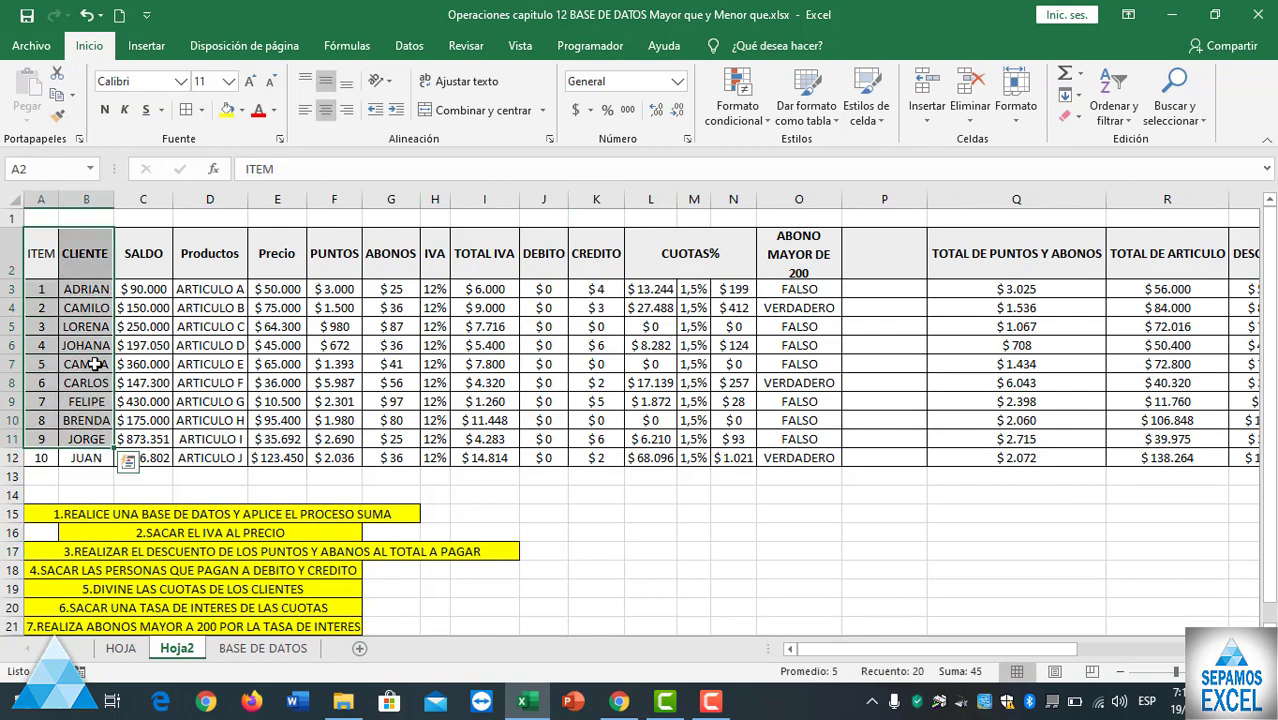
{"action": "right_click", "coordinate": [88, 342]}
{"action": "left_click", "coordinate": [73, 268]}
{"action": "left_click", "coordinate": [45, 250]}
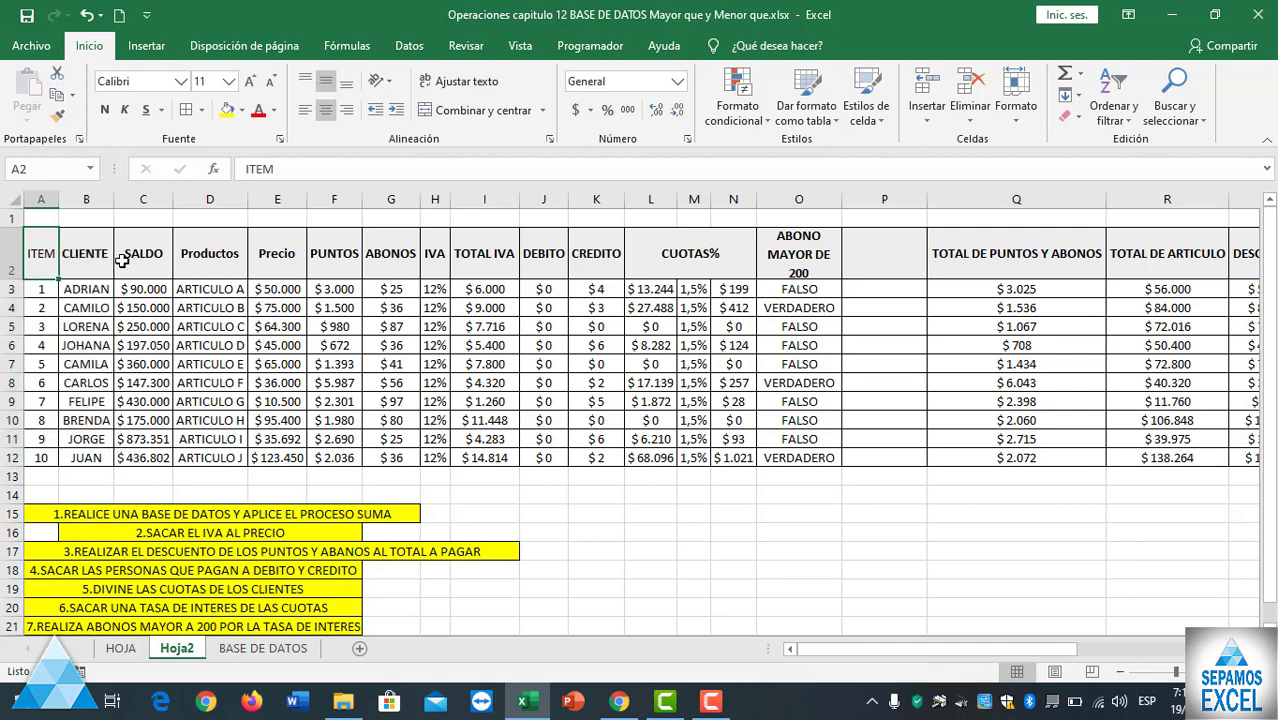
{"action": "left_click_drag", "start_coordinate": [46, 240], "coordinate": [103, 455]}
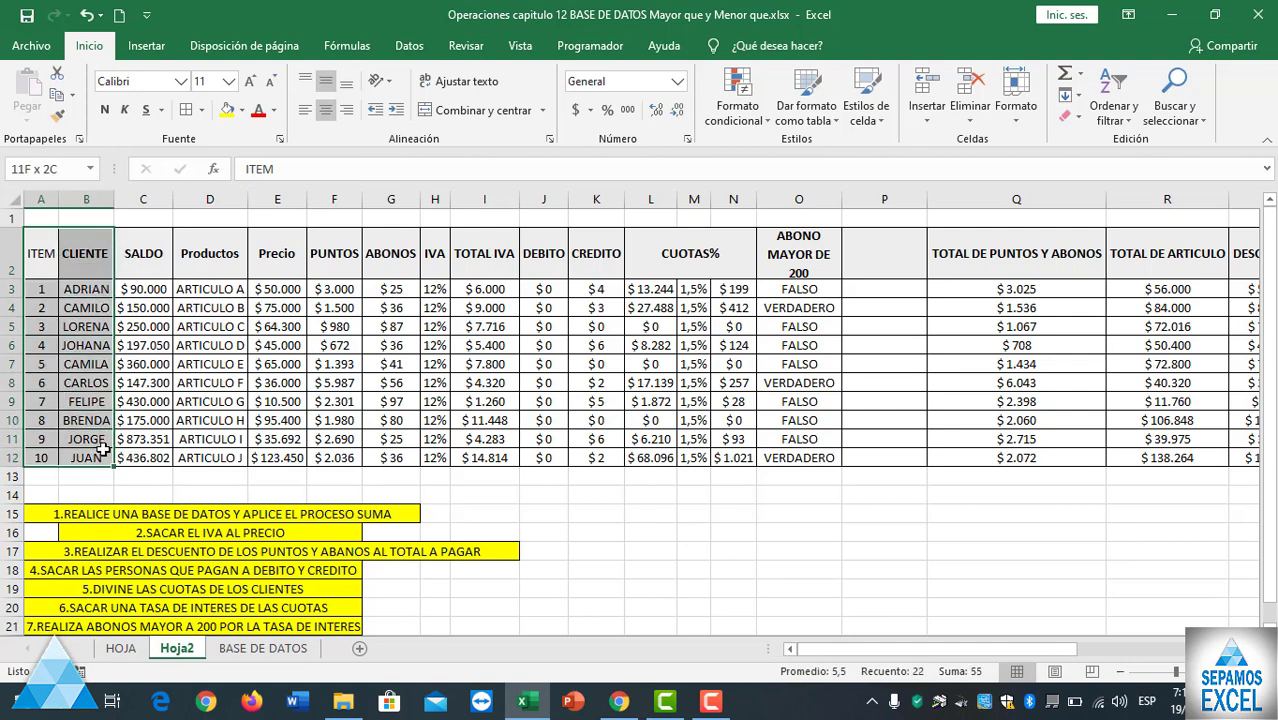
{"action": "right_click", "coordinate": [82, 314]}
{"action": "left_click", "coordinate": [132, 290]}
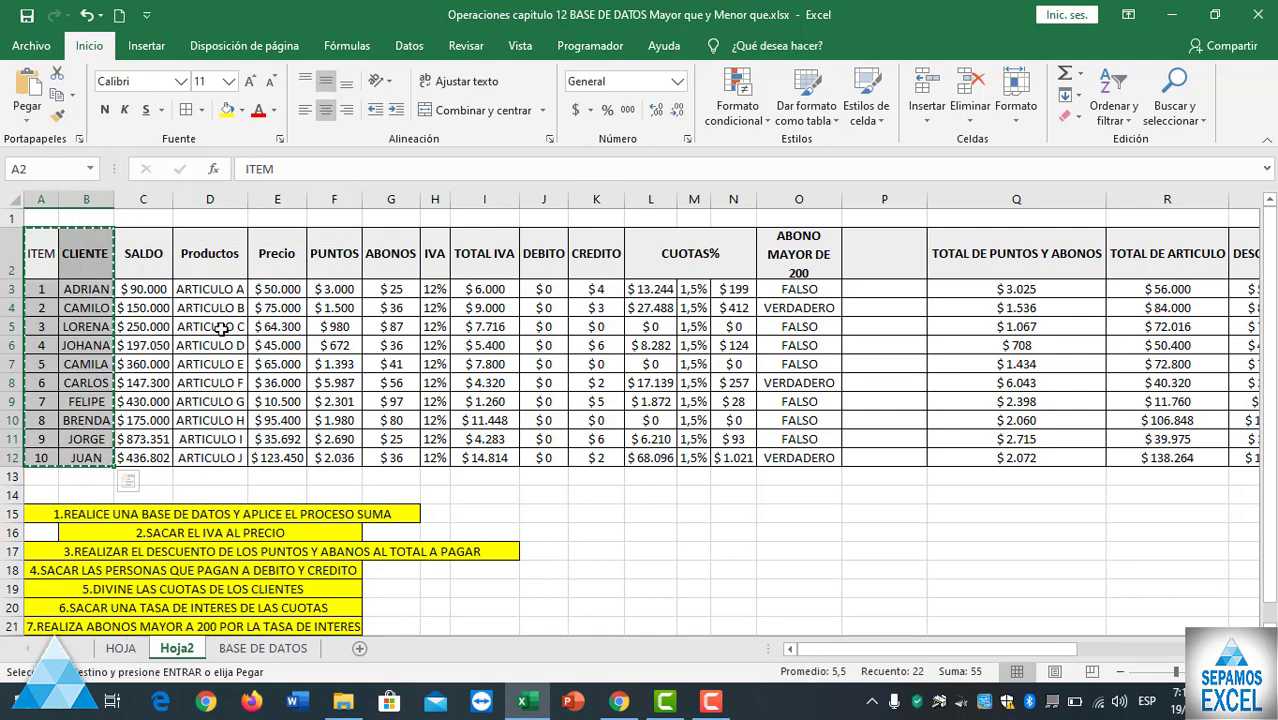
- Paste the ITEM and CLIENTE client list at B2 of BASE DE DATOS
{"action": "left_click", "coordinate": [263, 648]}
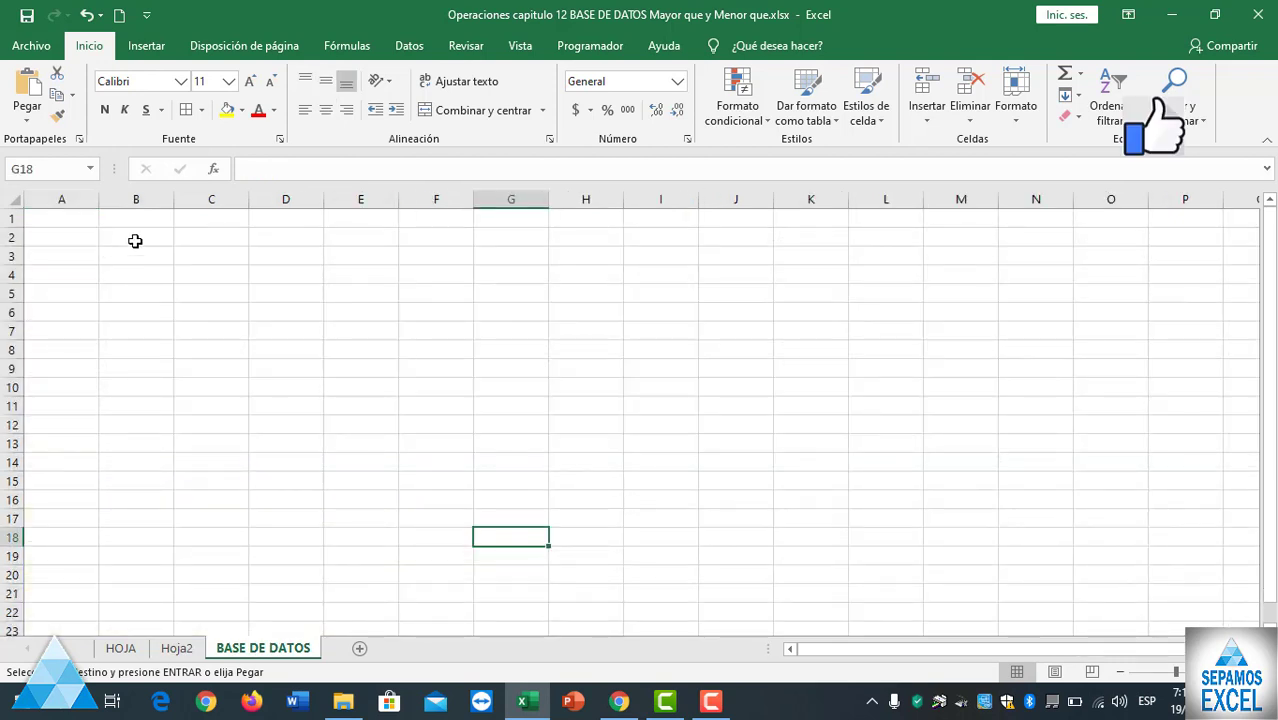
{"action": "left_click", "coordinate": [135, 240]}
{"action": "key", "text": "ctrl+v"}
{"action": "left_click", "coordinate": [436, 330]}
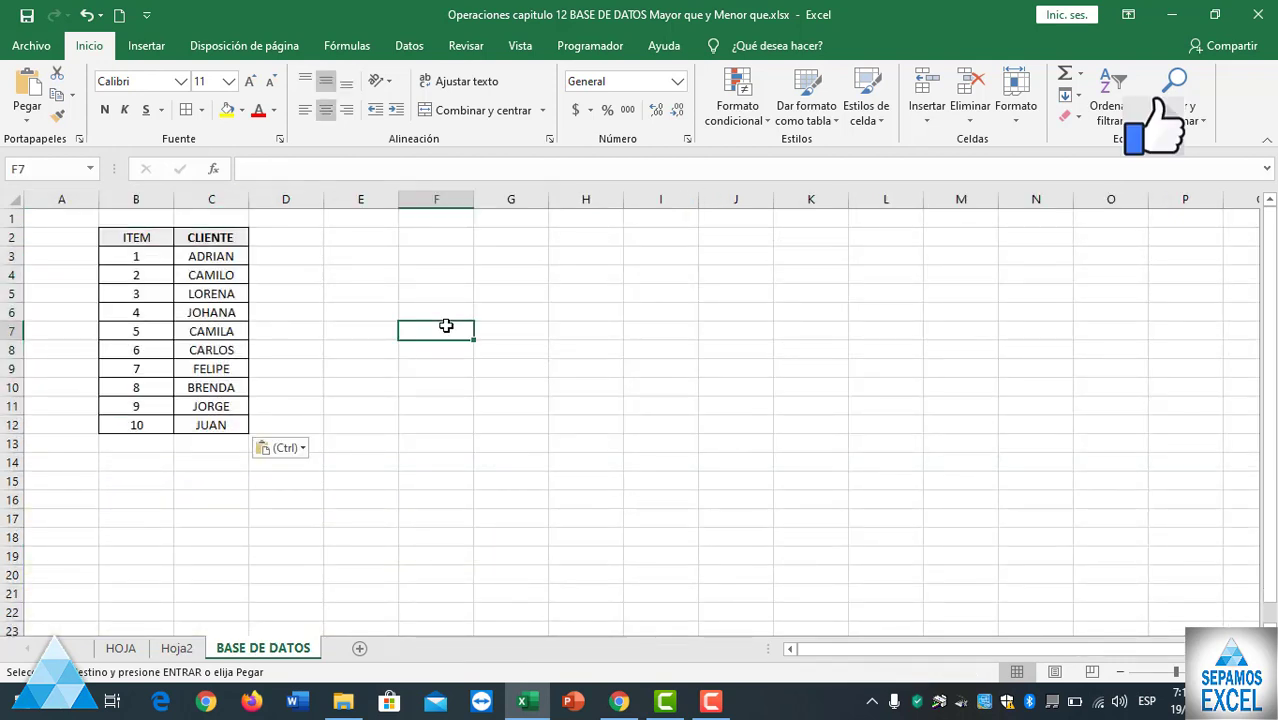
{"action": "key", "text": "Escape"}
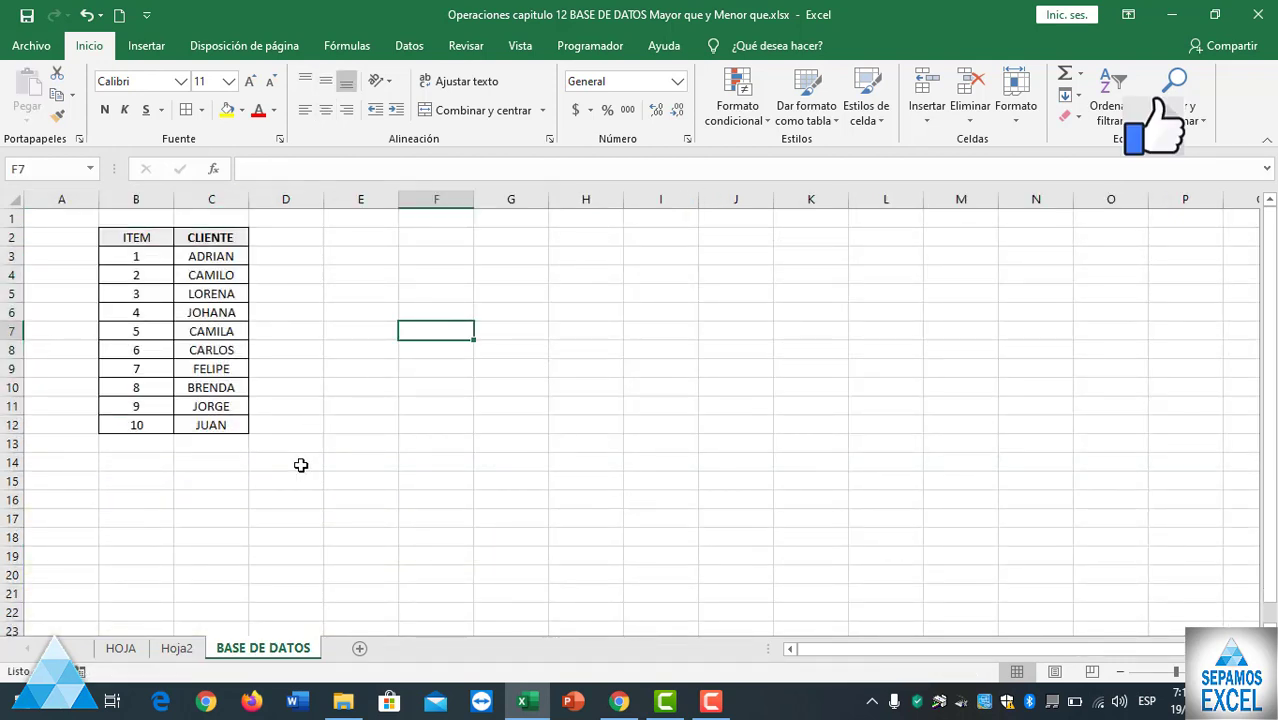
{"action": "left_click", "coordinate": [287, 384]}
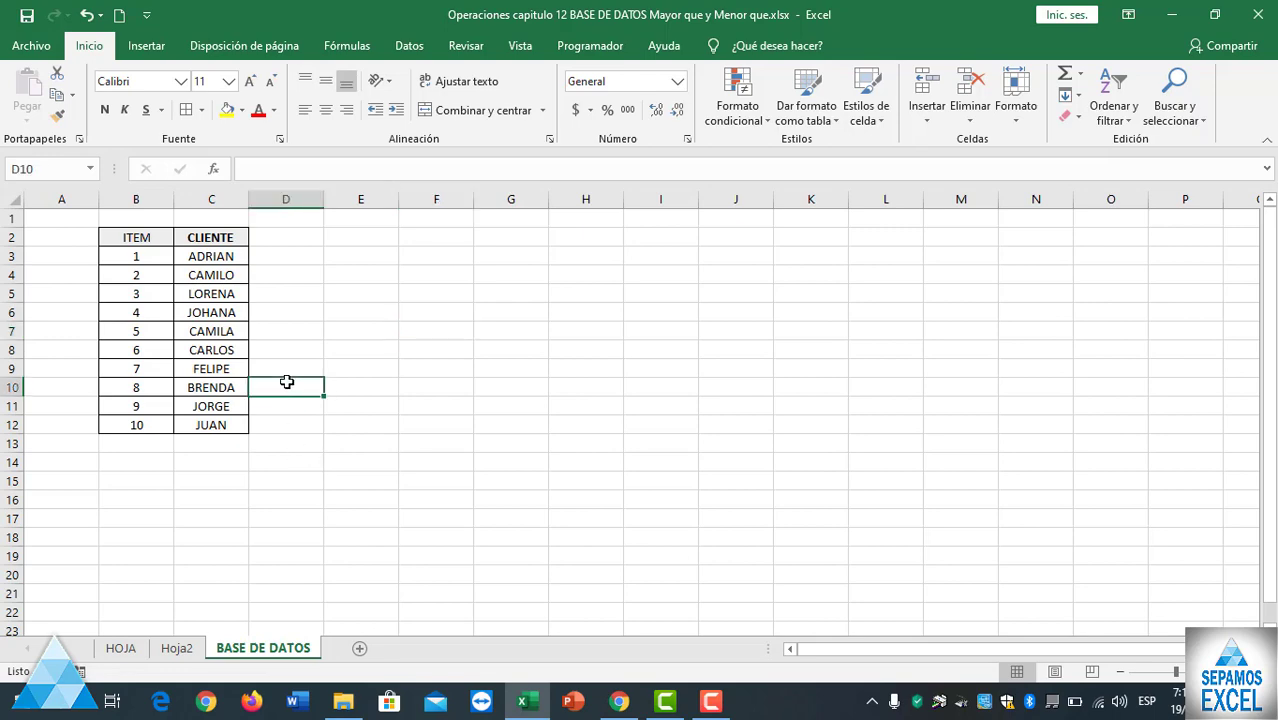
- Fill task 8 on Hoja2, about creating the client database, with yellow
{"action": "left_click", "coordinate": [177, 648]}
{"action": "scroll", "coordinate": [538, 400], "scroll_direction": "down", "scroll_amount": 1}
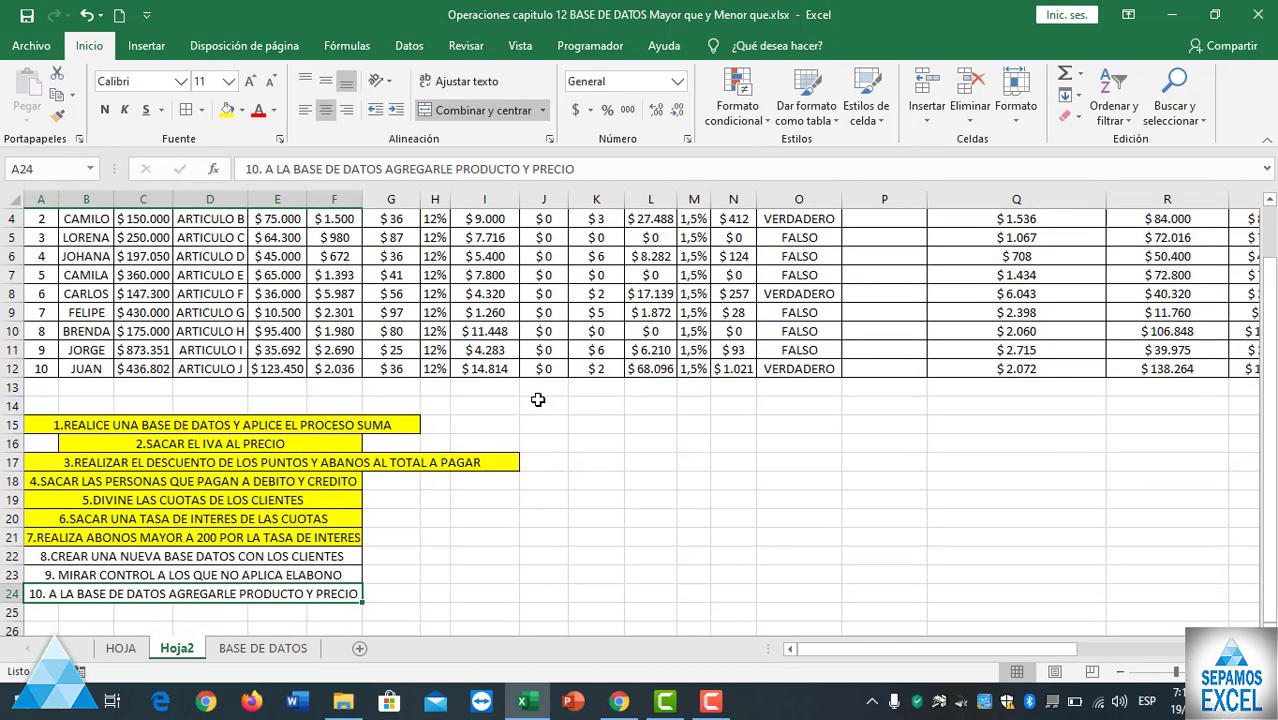
{"action": "left_click", "coordinate": [157, 557]}
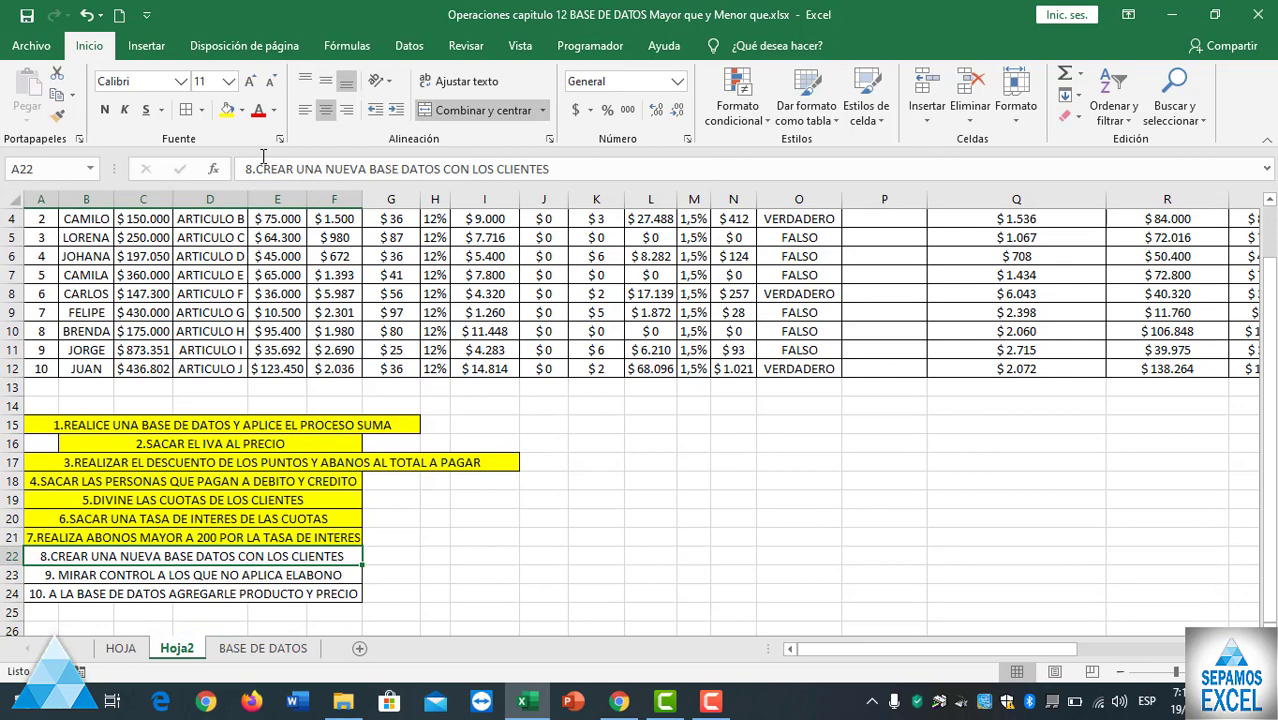
{"action": "left_click", "coordinate": [228, 110]}
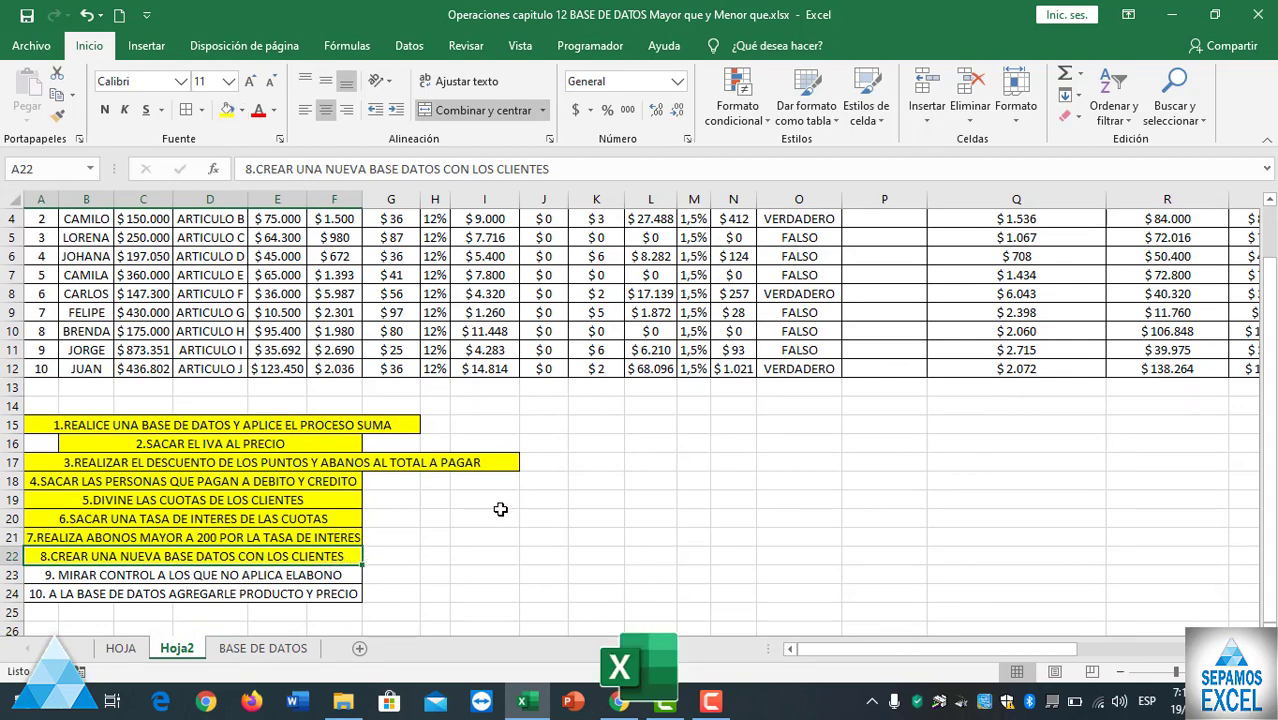
{"action": "scroll", "coordinate": [500, 509], "scroll_direction": "up", "scroll_amount": 1}
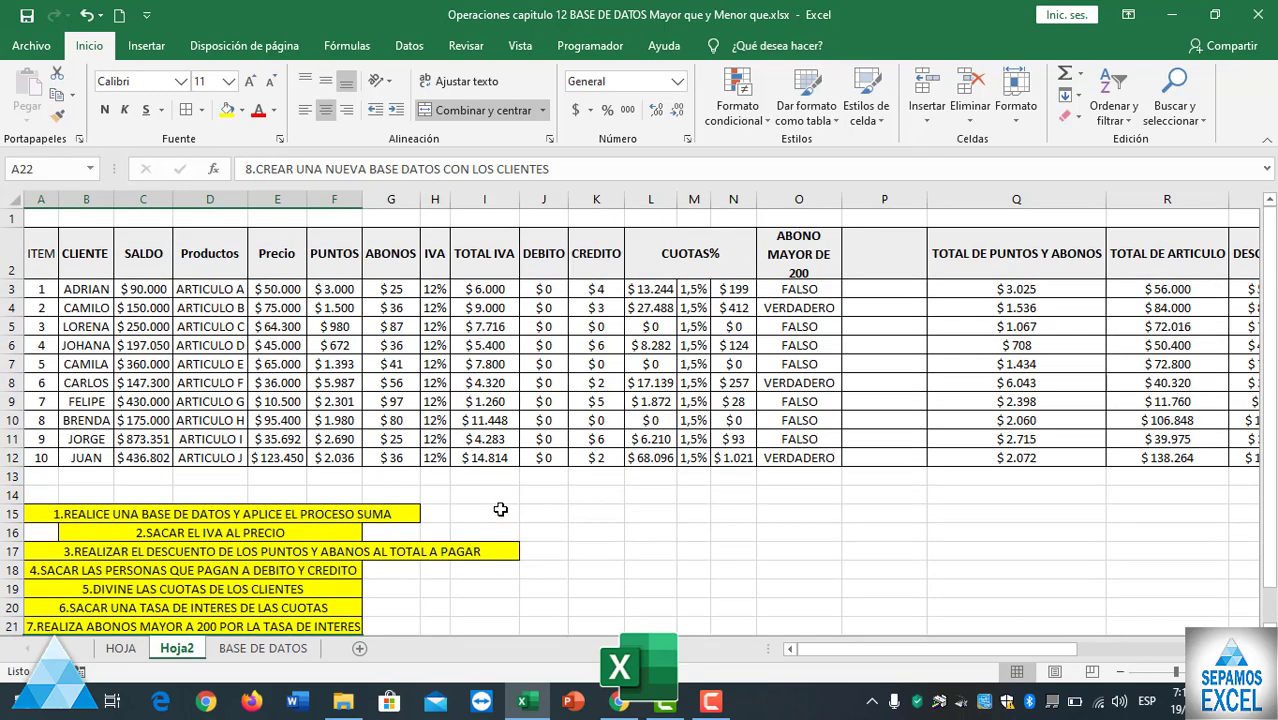
{"action": "left_click", "coordinate": [883, 252]}
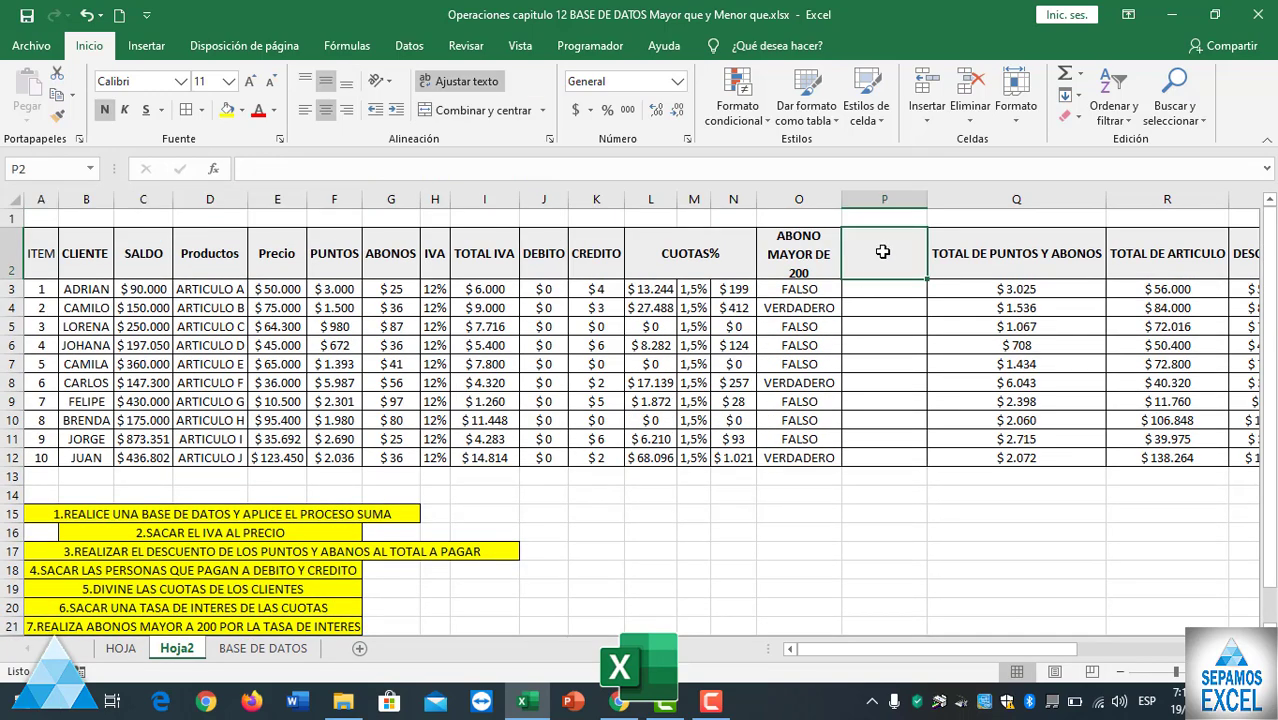
- Type the heading 'ABONO MERNO DE 200' into P2, fixing the typos along the way
{"action": "type", "text": "AB"}
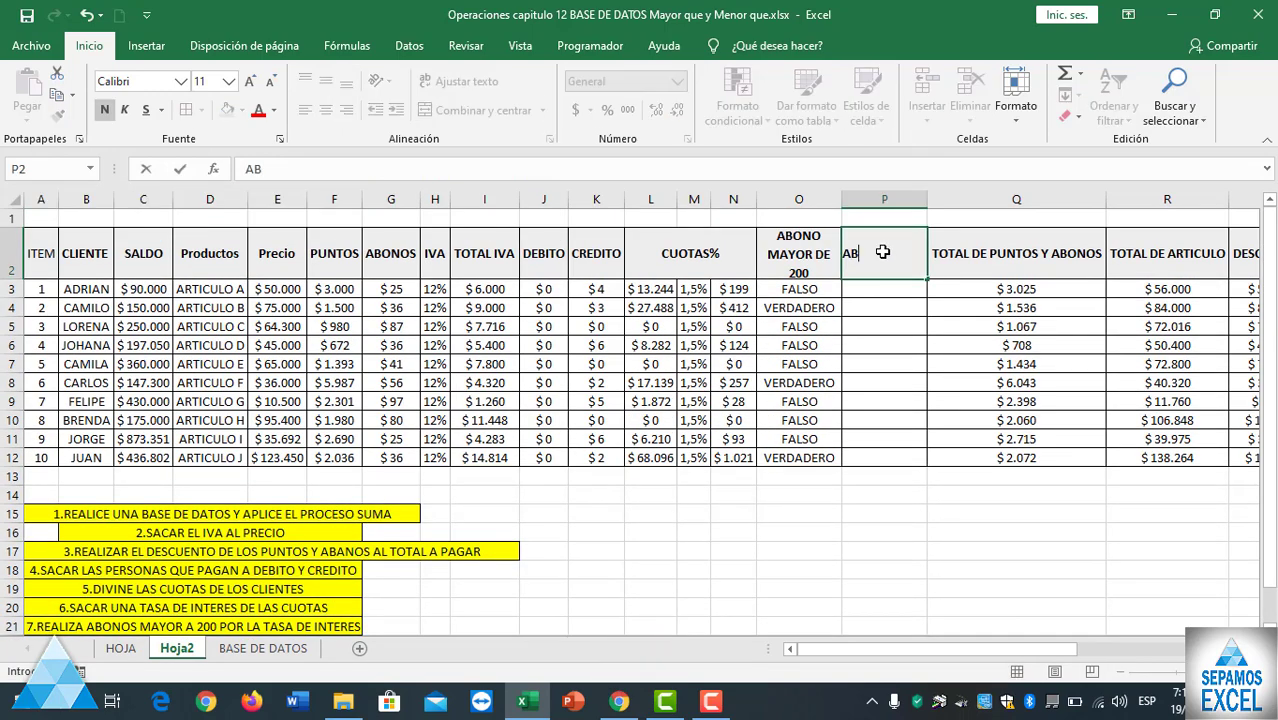
{"action": "type", "text": "ENOR"}
{"action": "key", "text": "BackSpace"}
{"action": "key", "text": "BackSpace"}
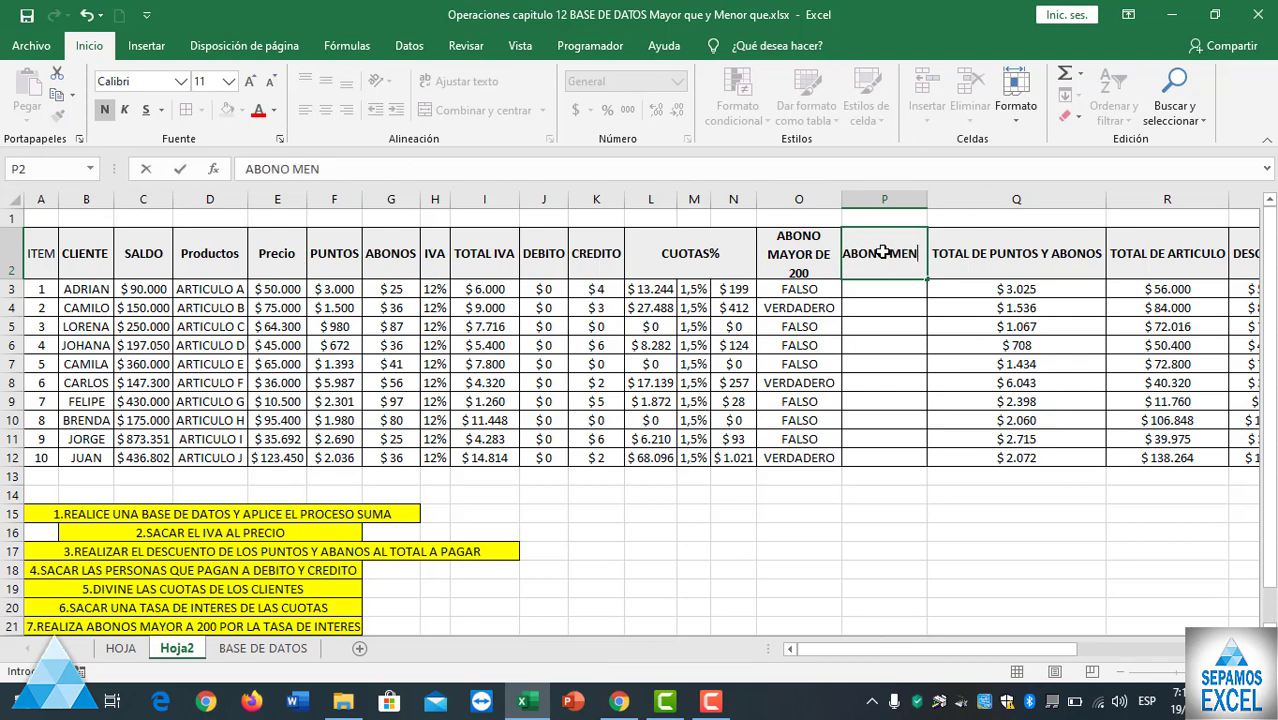
{"action": "type", "text": "NO"}
{"action": "key", "text": "BackSpace"}
{"action": "key", "text": "BackSpace"}
{"action": "type", "text": "NO DE "}
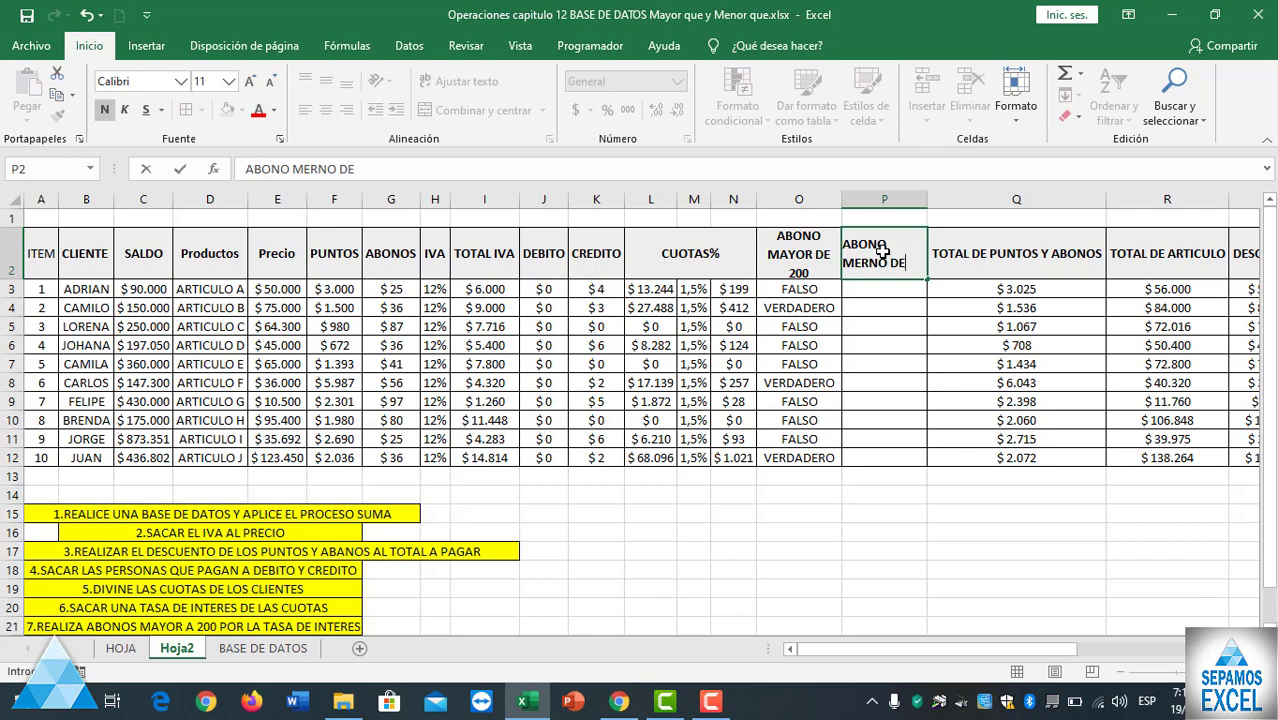
{"action": "type", "text": "200"}
- Confirm the heading and enter =N3<200 in P3 to test the first client's cuota
{"action": "left_click", "coordinate": [885, 348]}
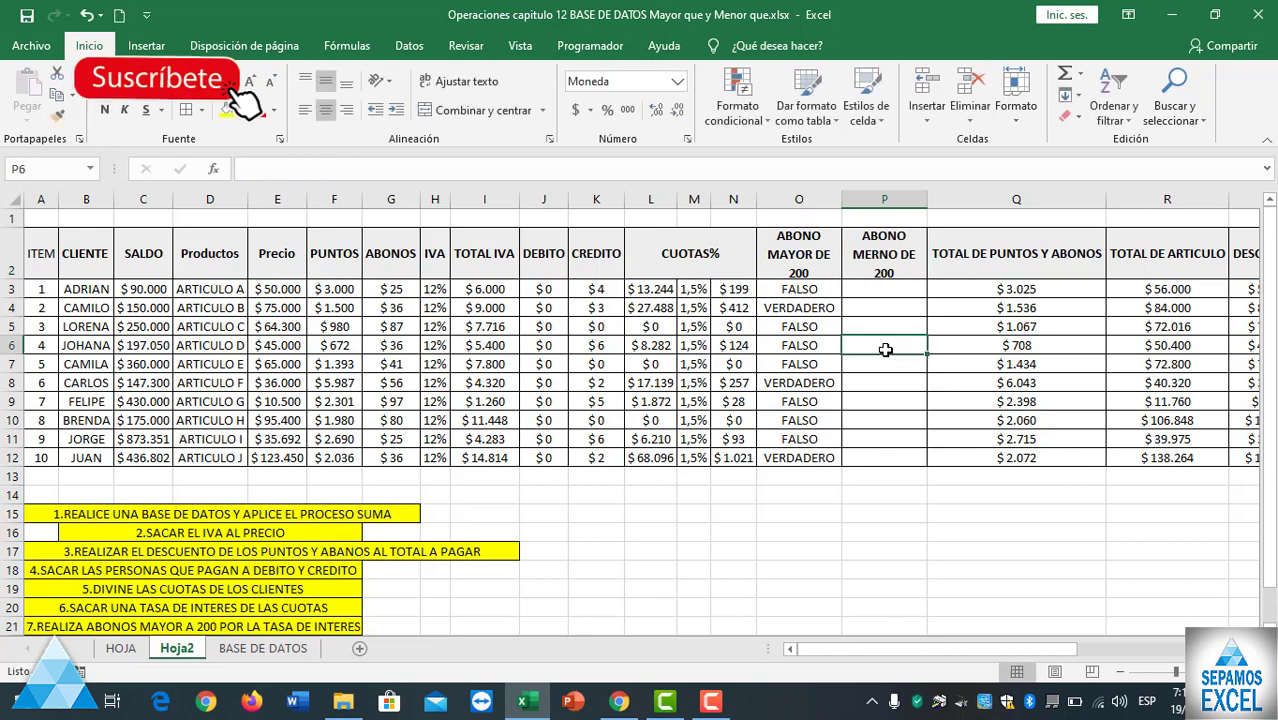
{"action": "left_click", "coordinate": [886, 290]}
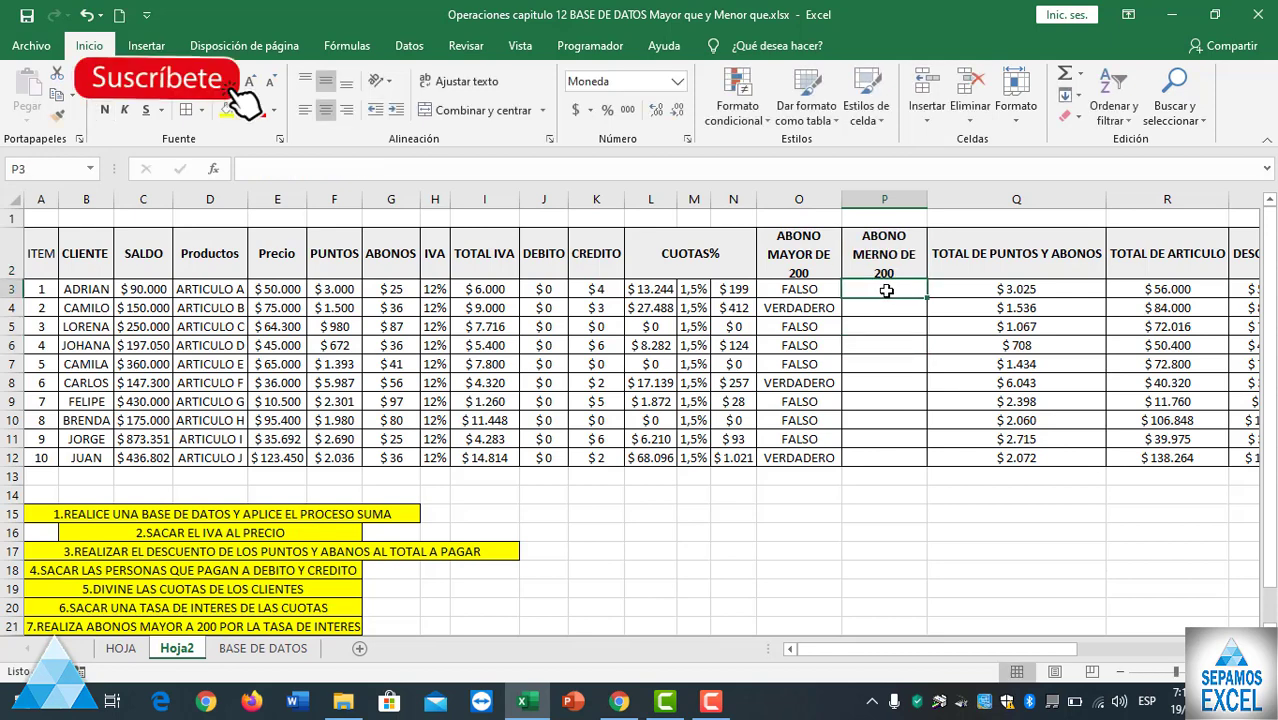
{"action": "type", "text": "="}
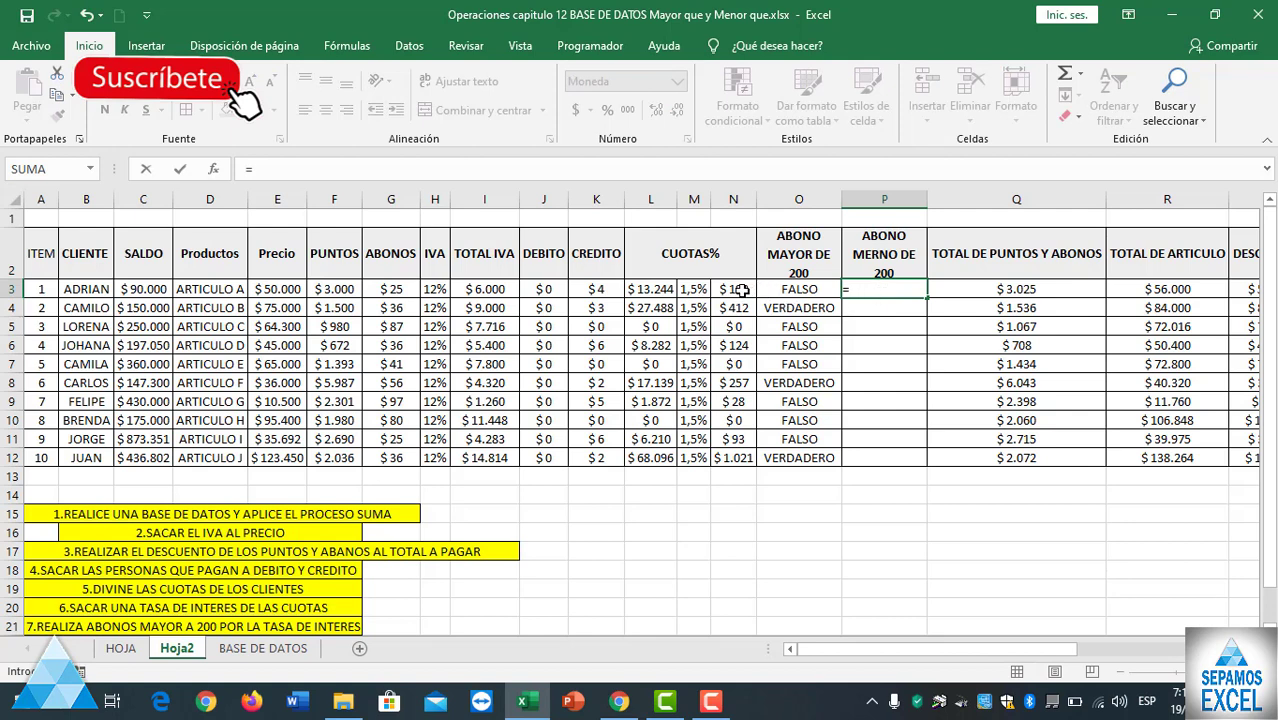
{"action": "left_click", "coordinate": [742, 290]}
{"action": "type", "text": "<200"}
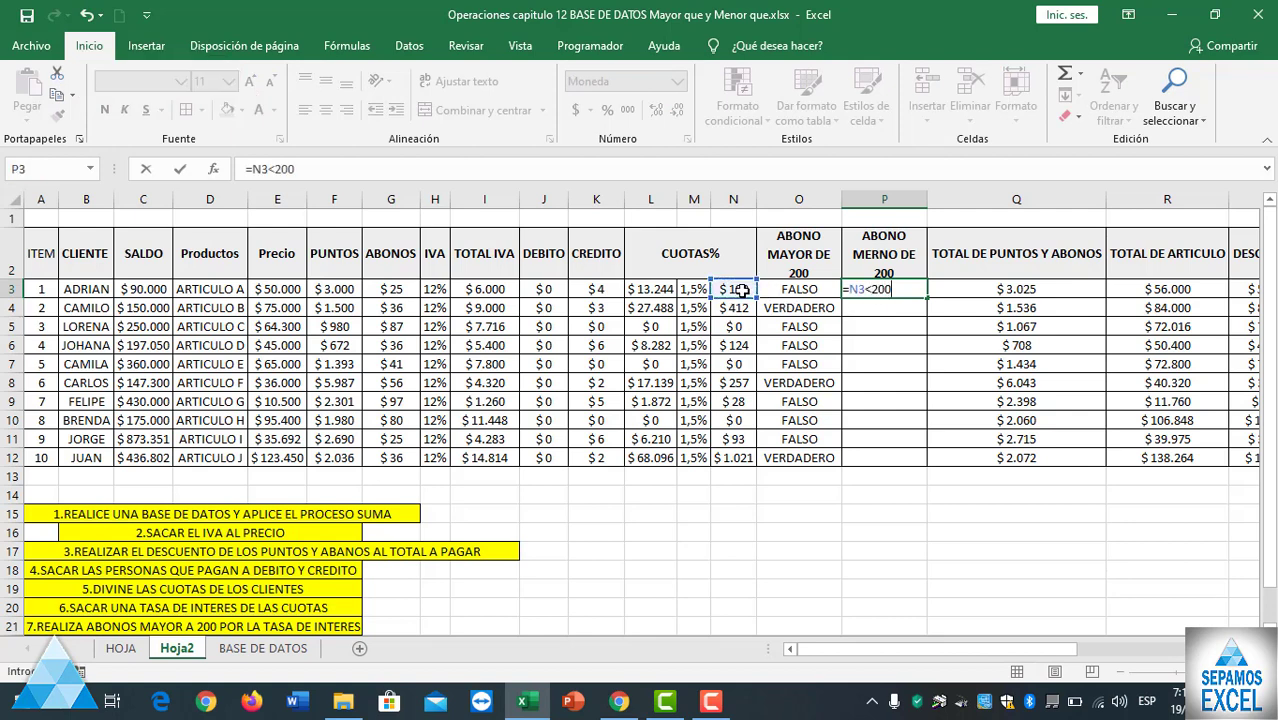
{"action": "key", "text": "Return"}
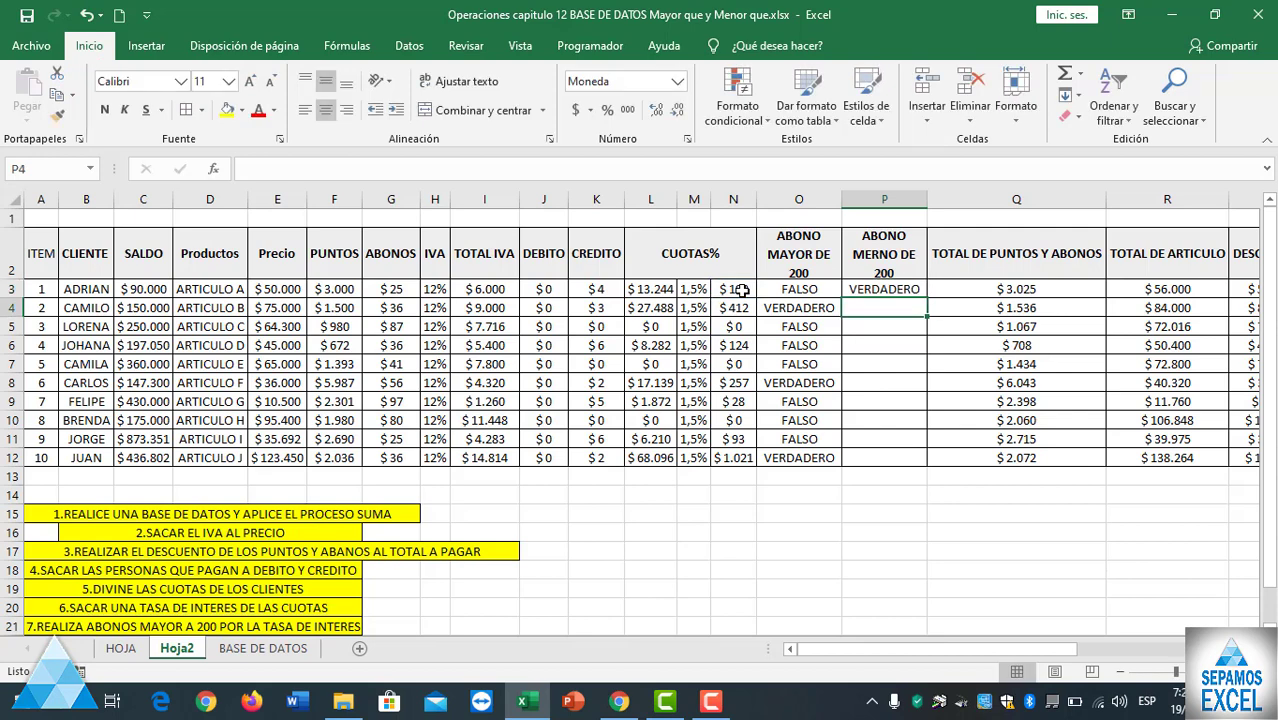
- Copy the =N3<200 test down to P12 and spot-check P4 against N4
{"action": "key", "text": "Up"}
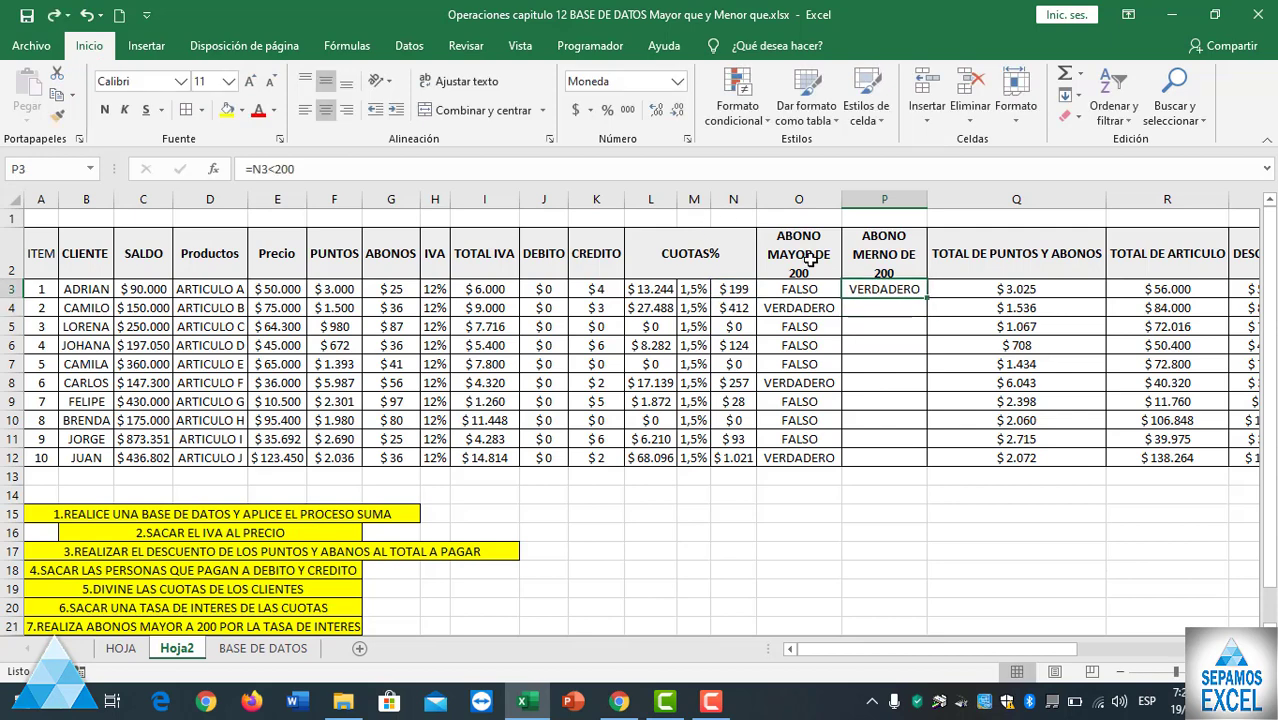
{"action": "double_click", "coordinate": [880, 291]}
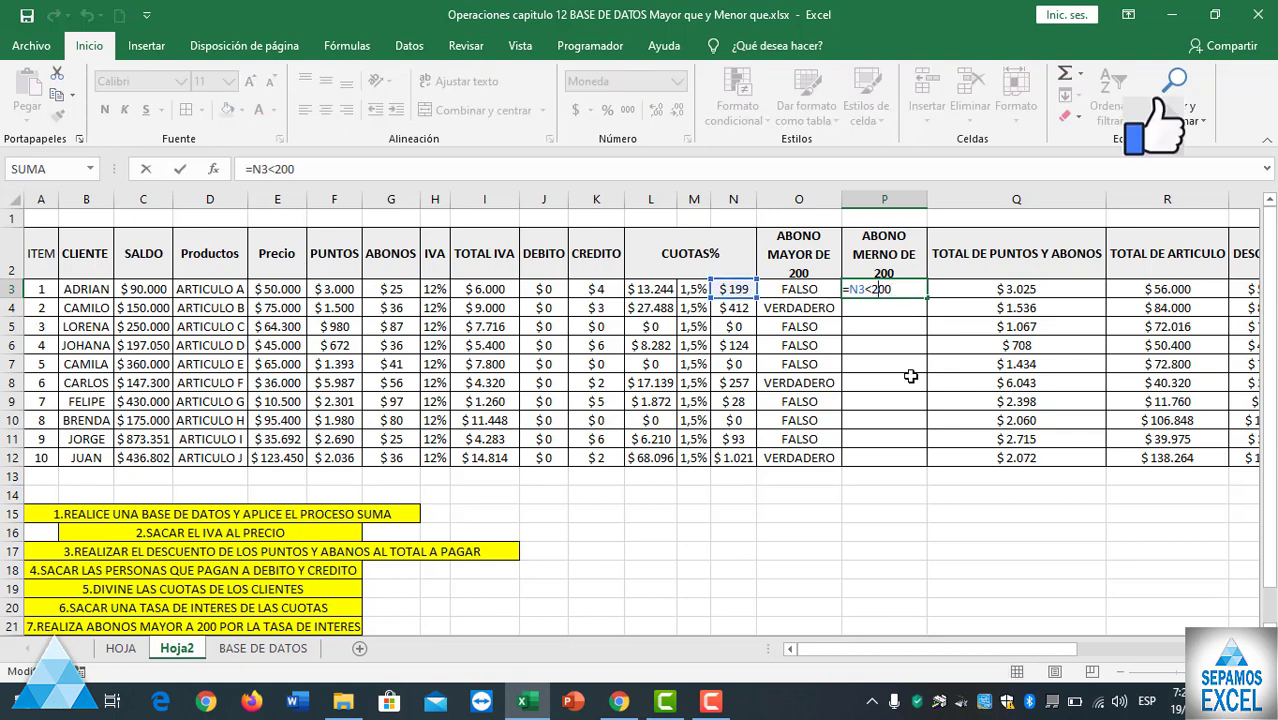
{"action": "key", "text": "ctrl+Return"}
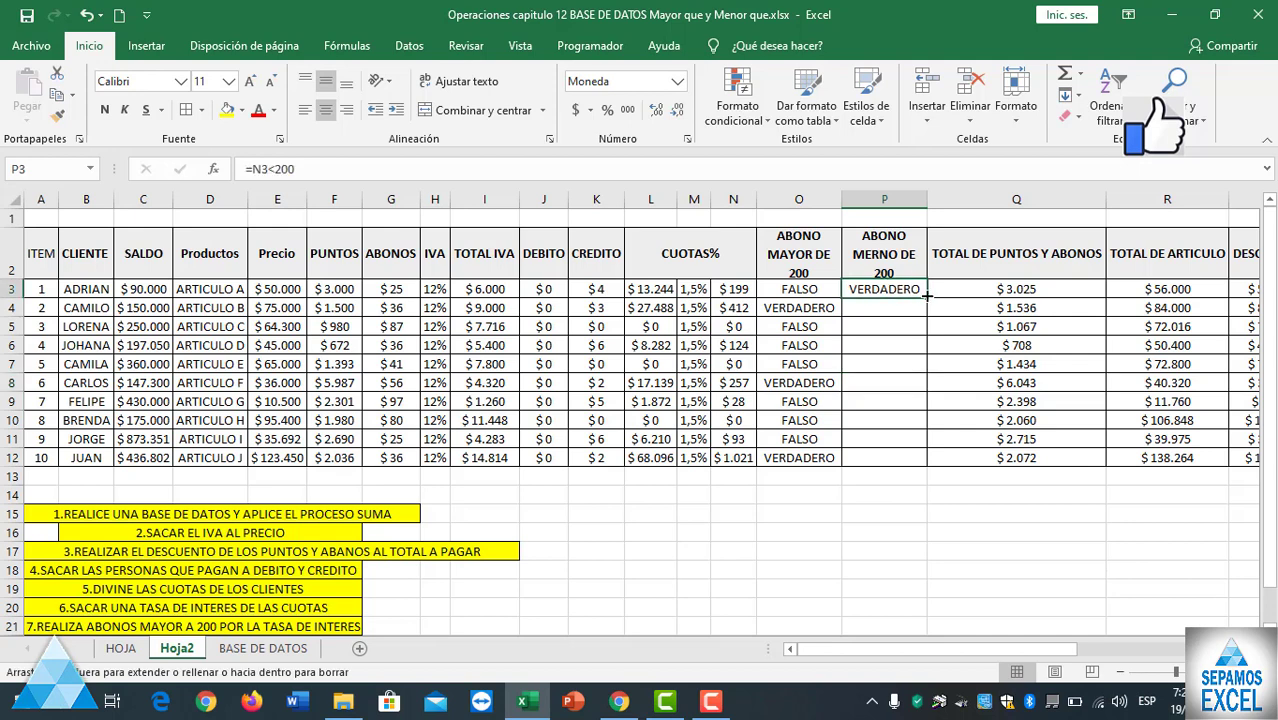
{"action": "double_click", "coordinate": [927, 295]}
{"action": "left_click", "coordinate": [848, 311]}
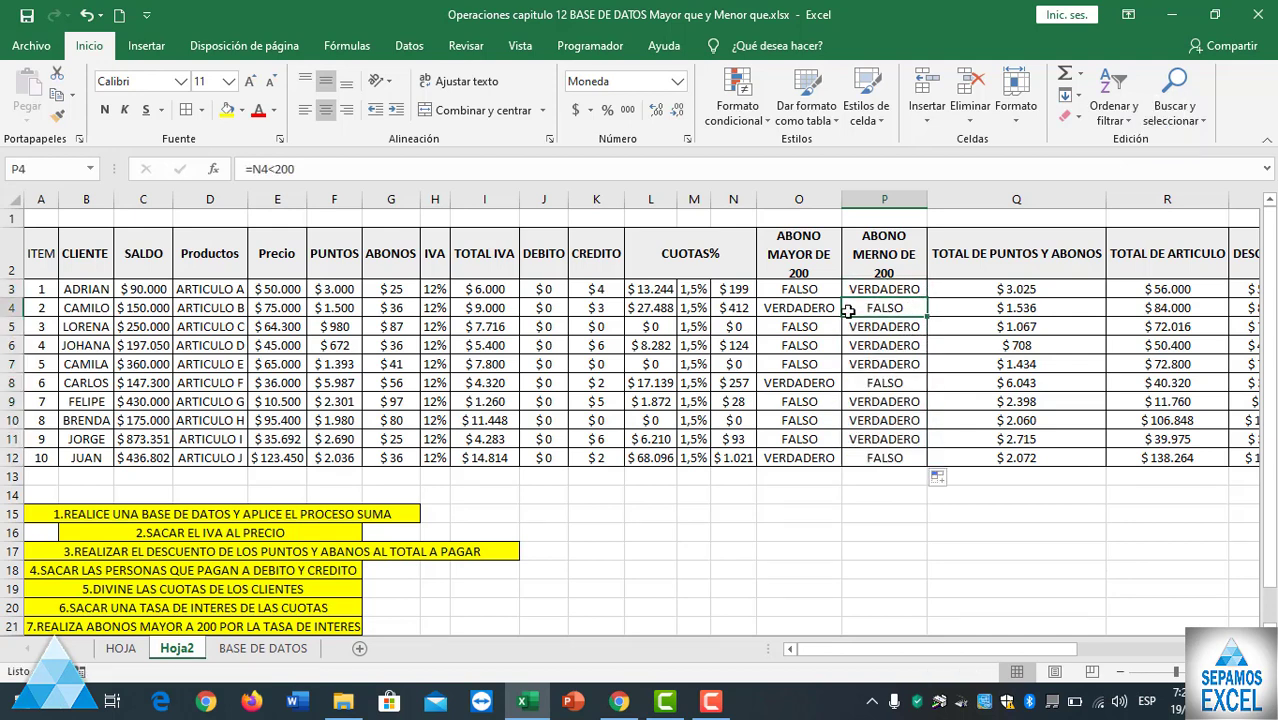
{"action": "left_click", "coordinate": [734, 311]}
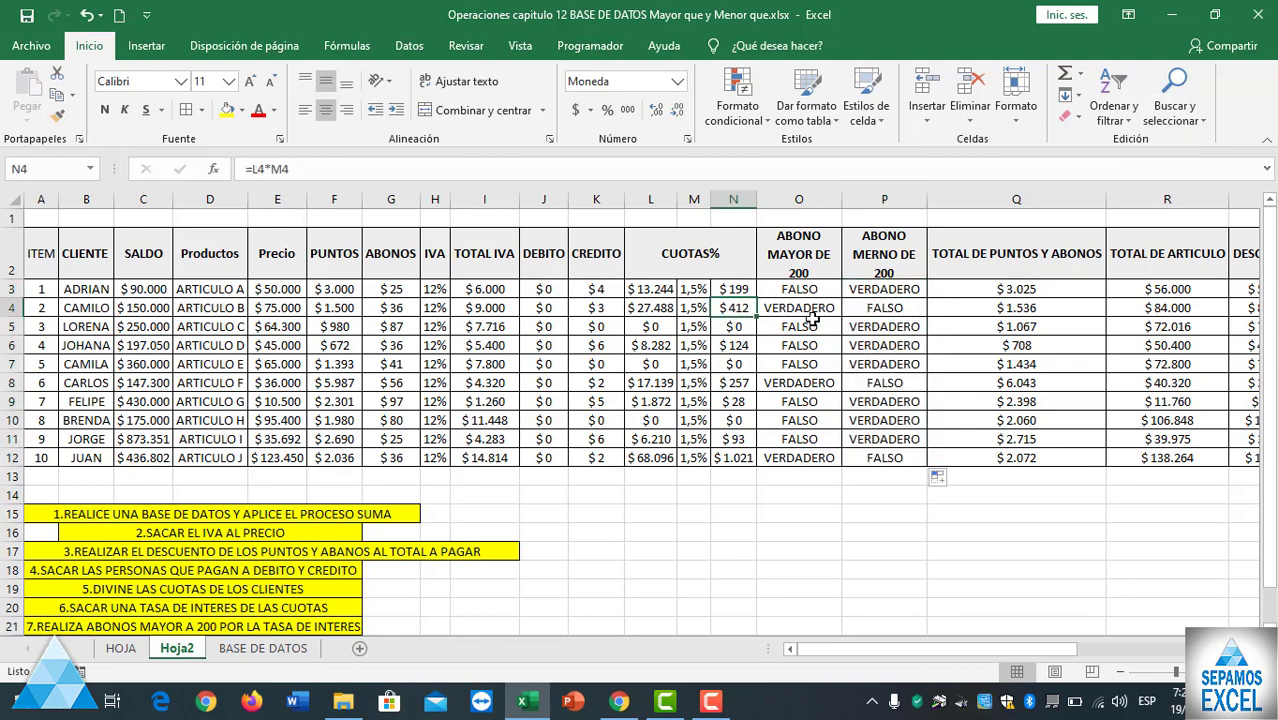
- Review the P5–P6 results against the DEBITO, CREDITO and cuota values in rows 5–10
{"action": "left_click", "coordinate": [876, 330]}
{"action": "left_click", "coordinate": [871, 343]}
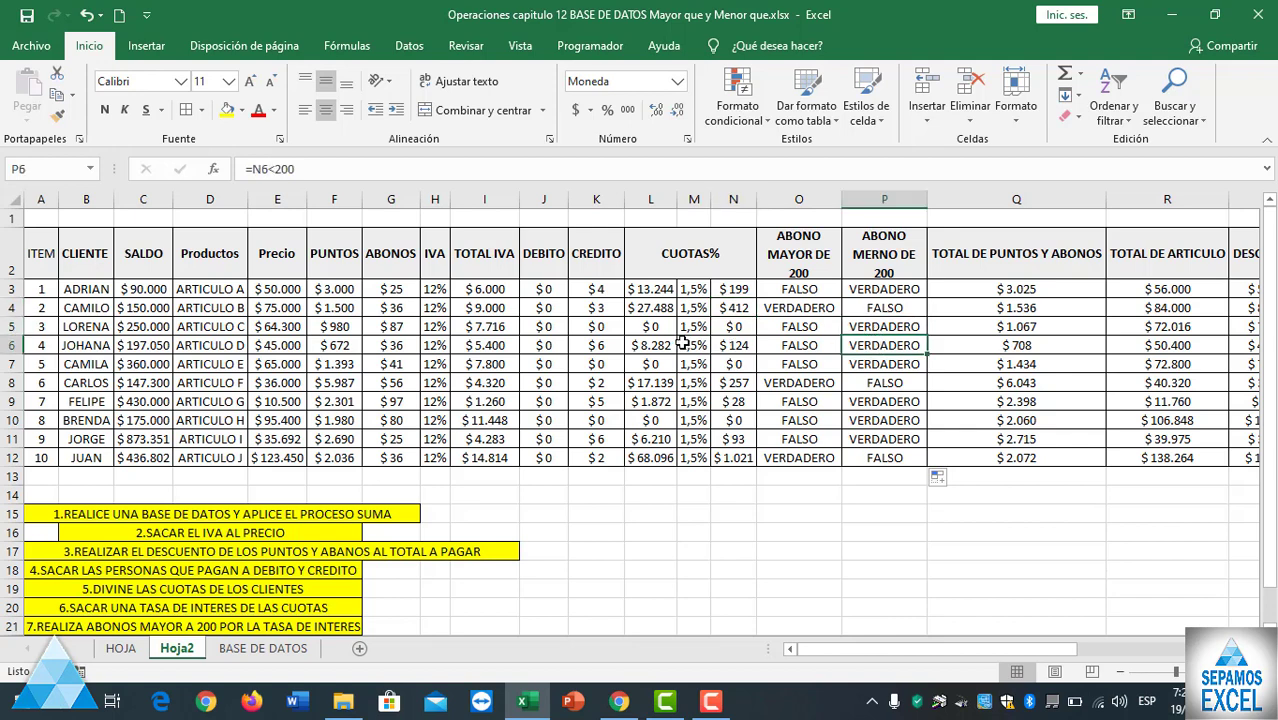
{"action": "left_click", "coordinate": [548, 326]}
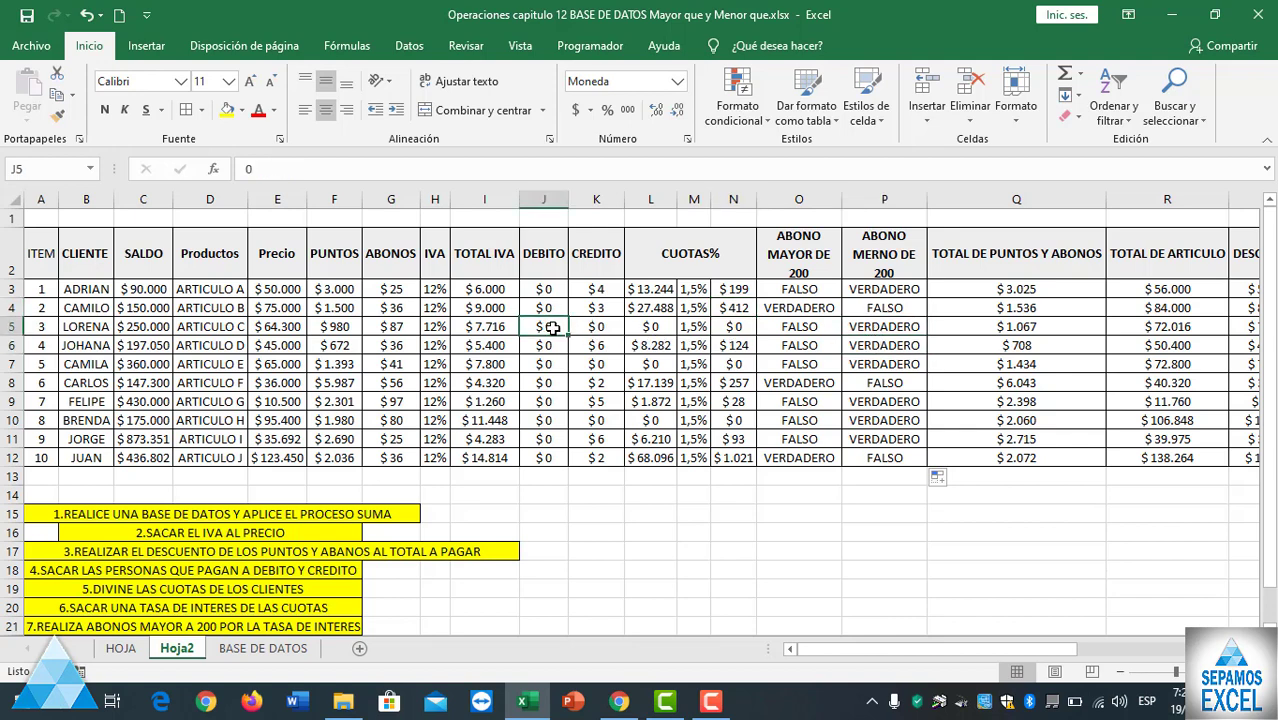
{"action": "left_click_drag", "start_coordinate": [552, 328], "coordinate": [600, 327]}
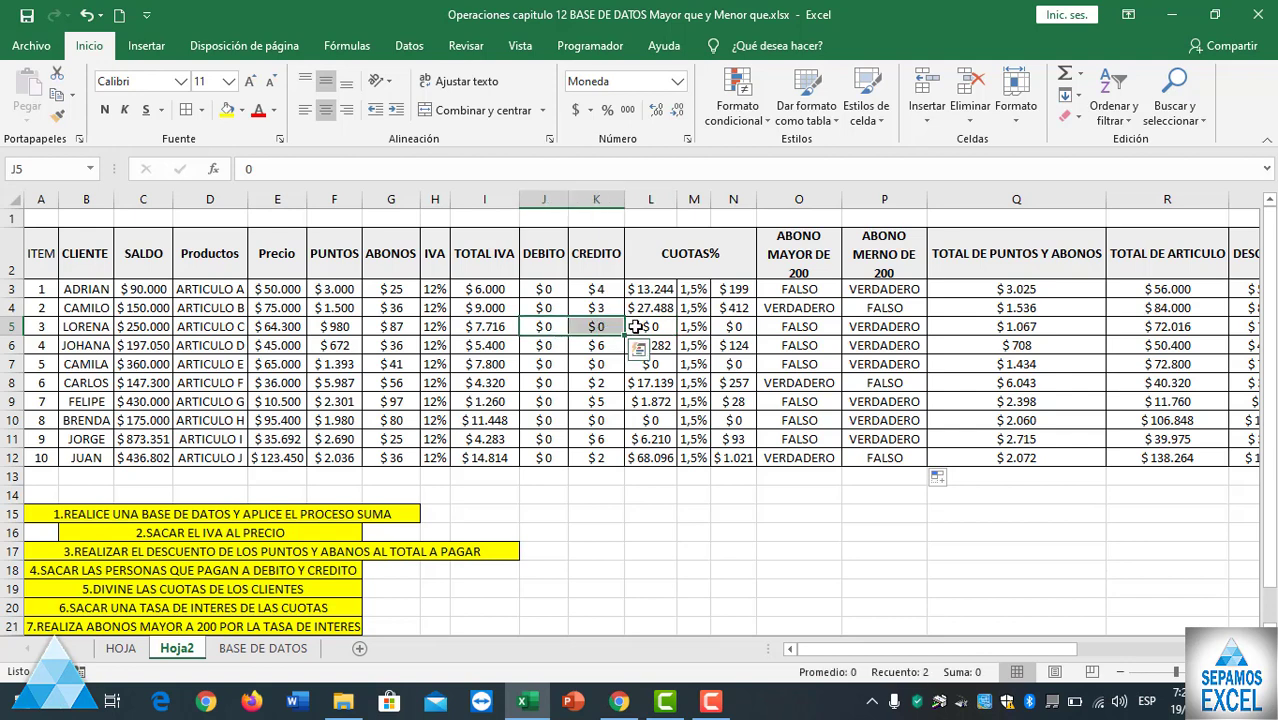
{"action": "left_click", "coordinate": [734, 327]}
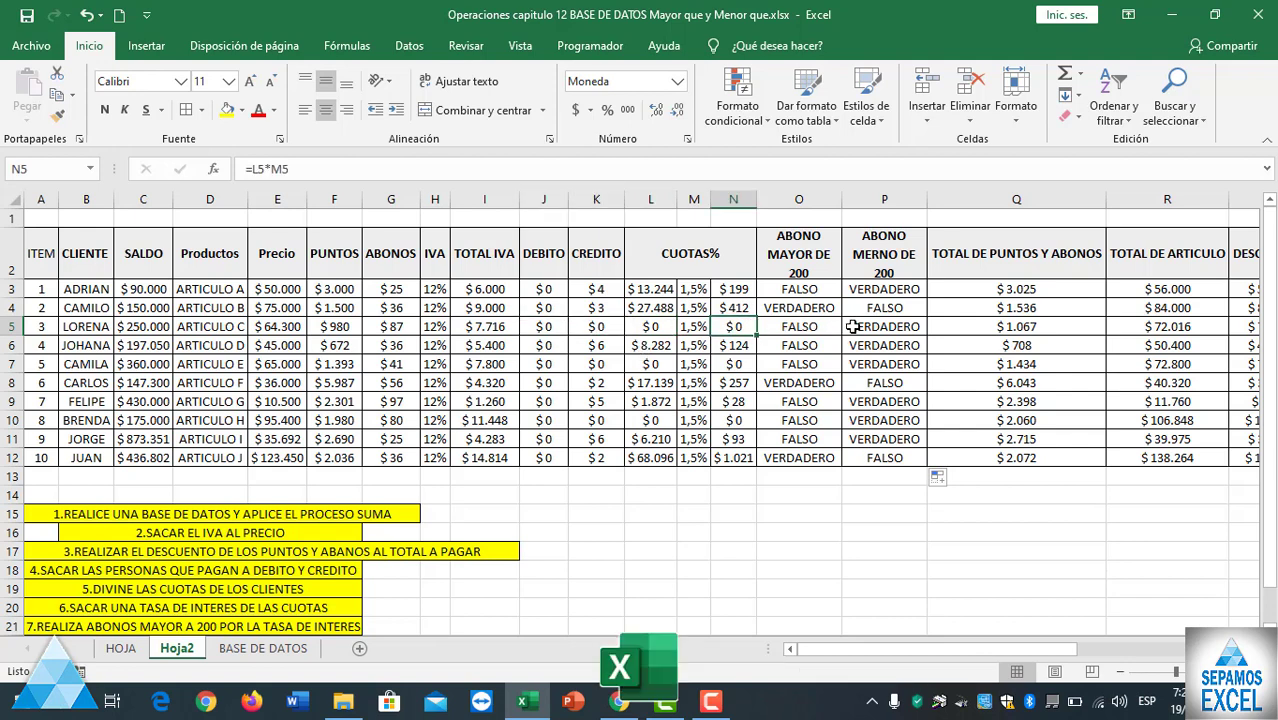
{"action": "left_click", "coordinate": [546, 347]}
{"action": "left_click", "coordinate": [596, 345]}
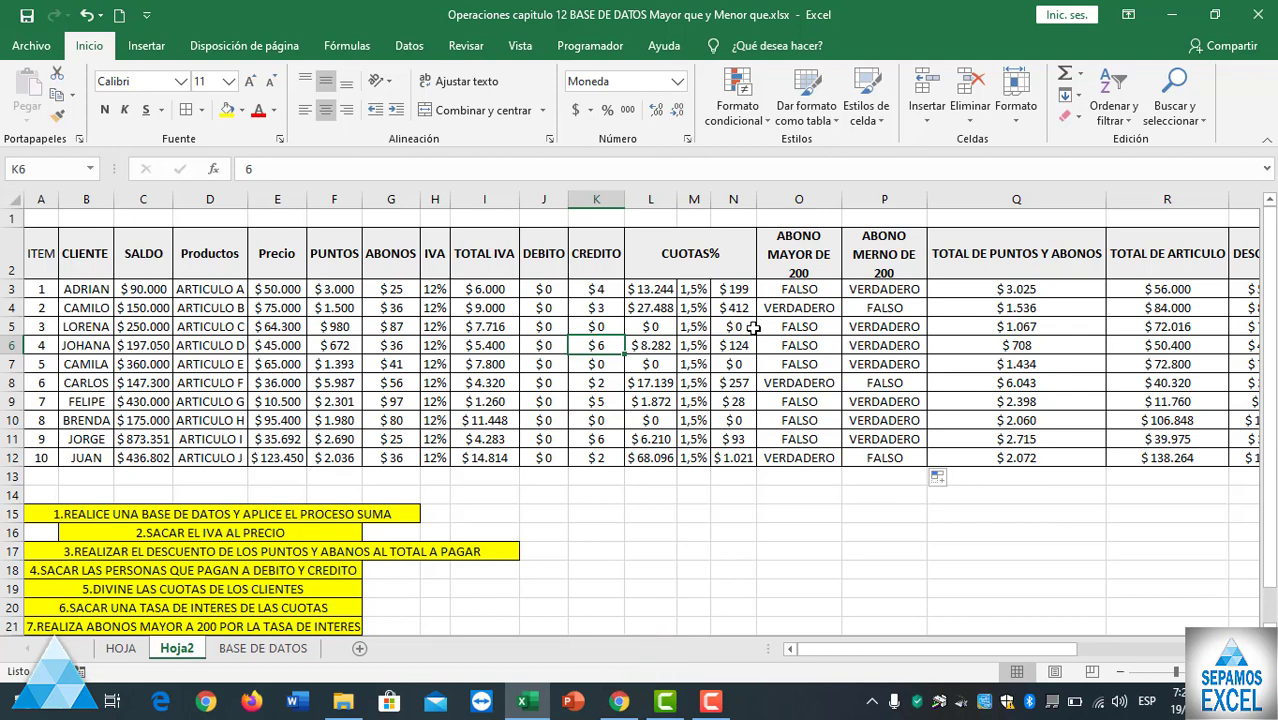
{"action": "left_click", "coordinate": [602, 329]}
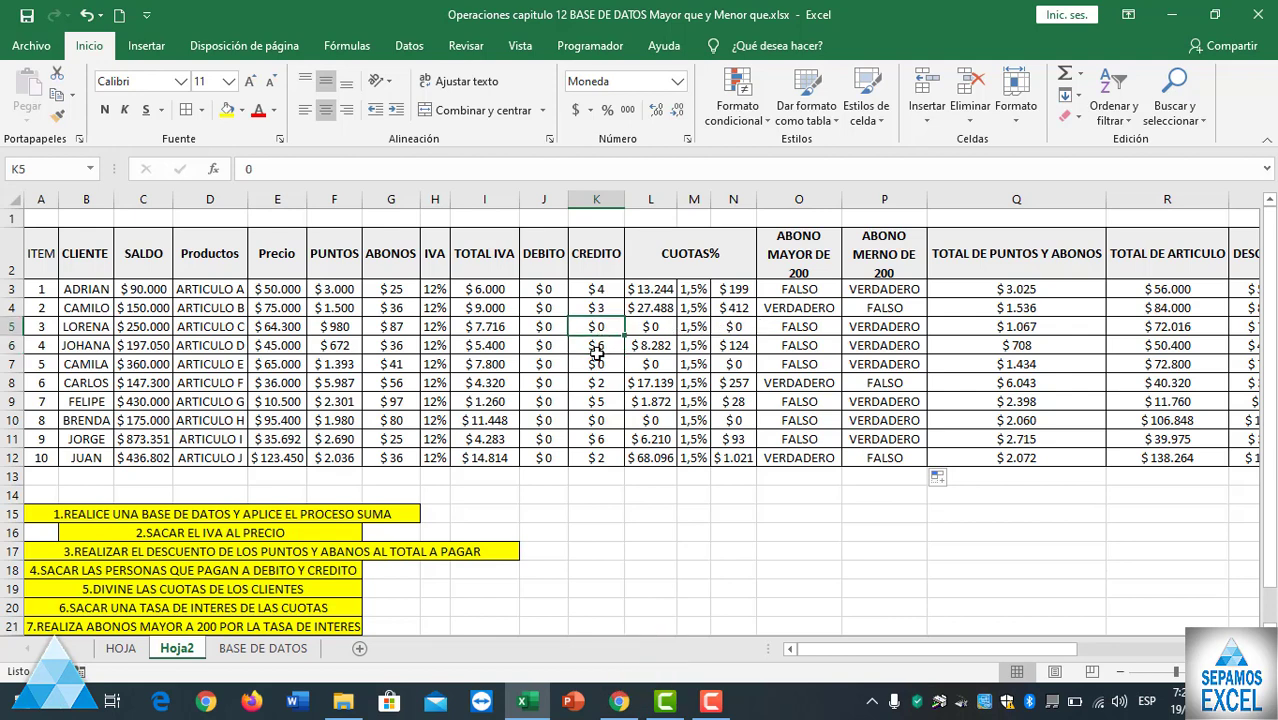
{"action": "left_click", "coordinate": [596, 364]}
{"action": "left_click", "coordinate": [597, 421]}
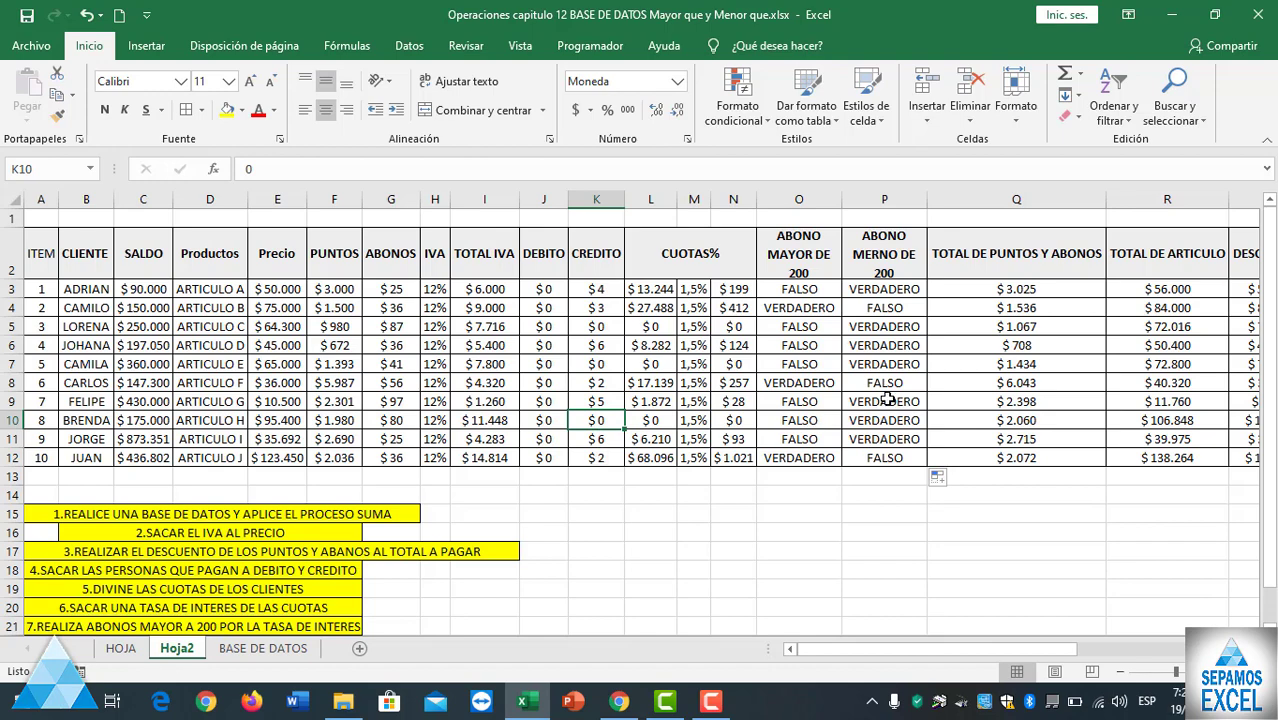
- Fill task 9 in A23 yellow with Fill Color, then return to the top
{"action": "scroll", "coordinate": [558, 508], "scroll_direction": "down", "scroll_amount": 1}
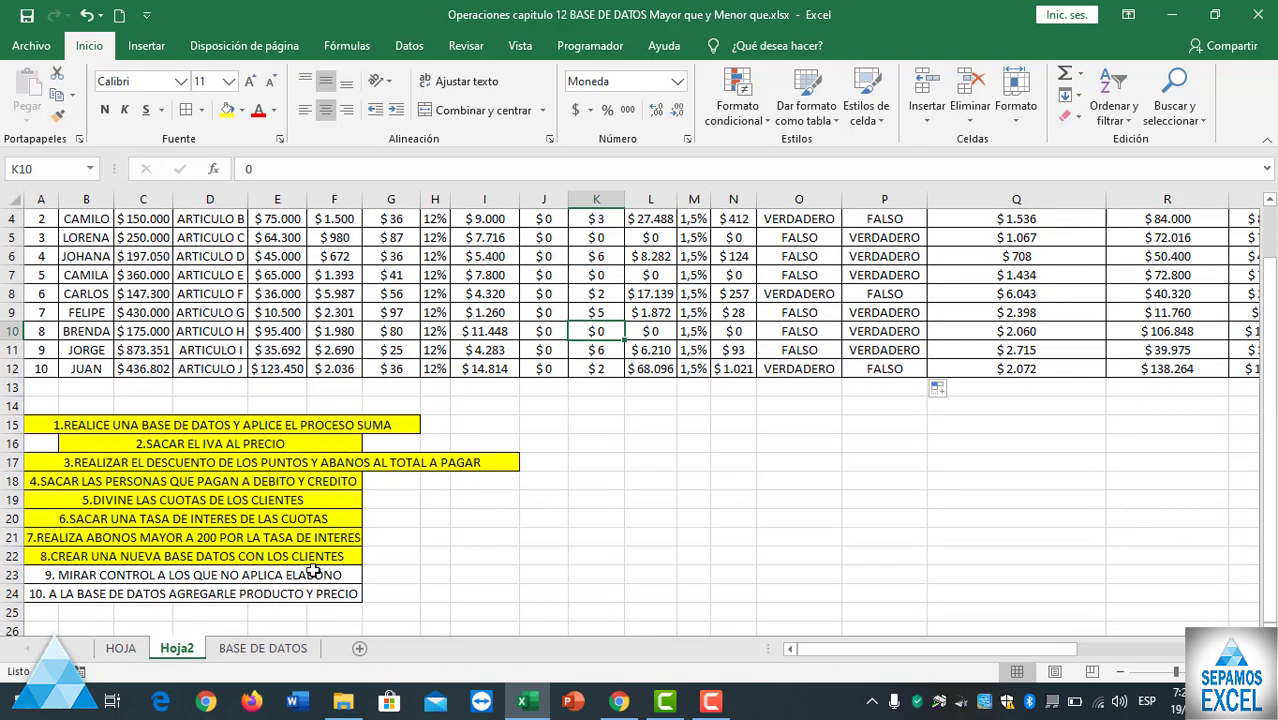
{"action": "left_click", "coordinate": [312, 575]}
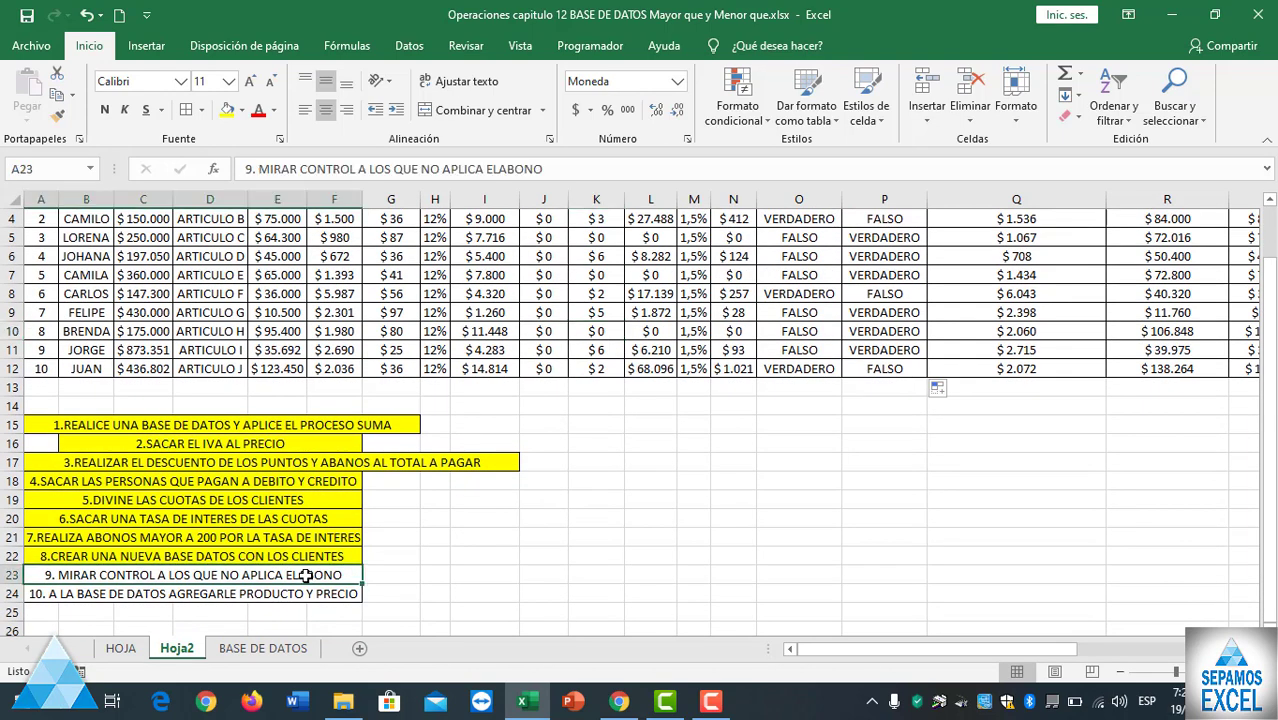
{"action": "left_click", "coordinate": [226, 110]}
{"action": "left_click", "coordinate": [531, 513]}
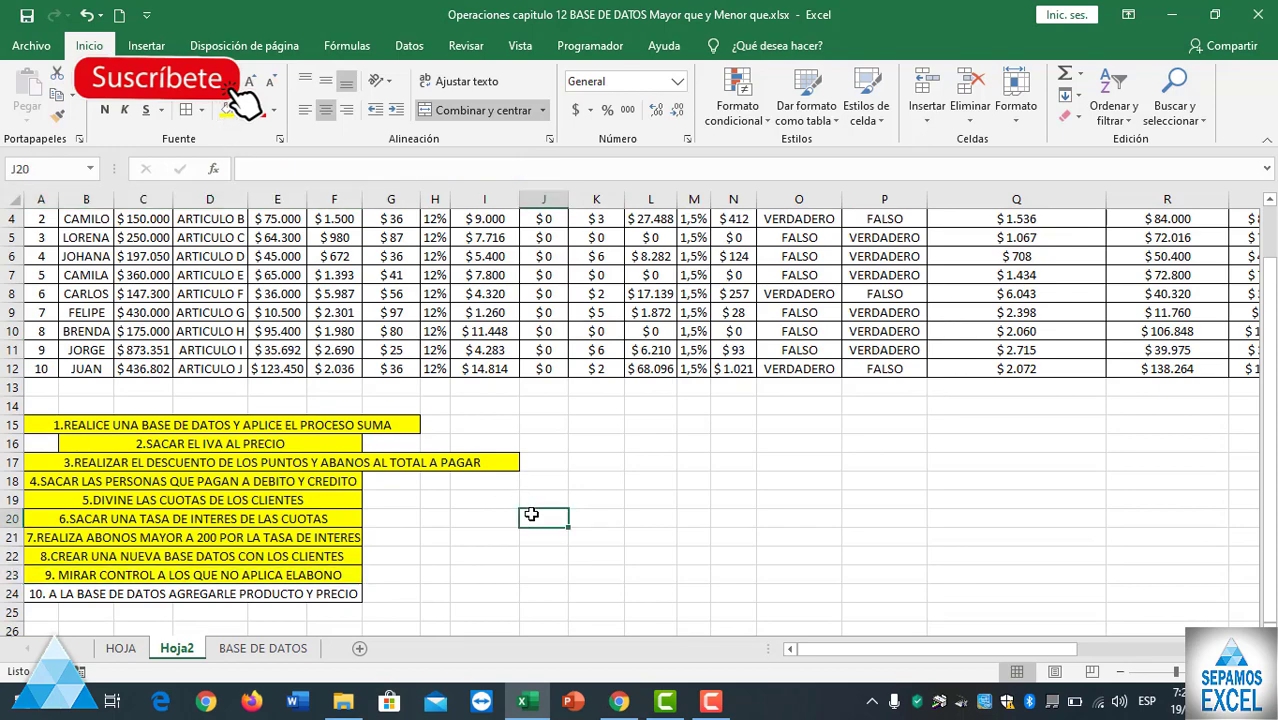
{"action": "scroll", "coordinate": [531, 513], "scroll_direction": "up", "scroll_amount": 1}
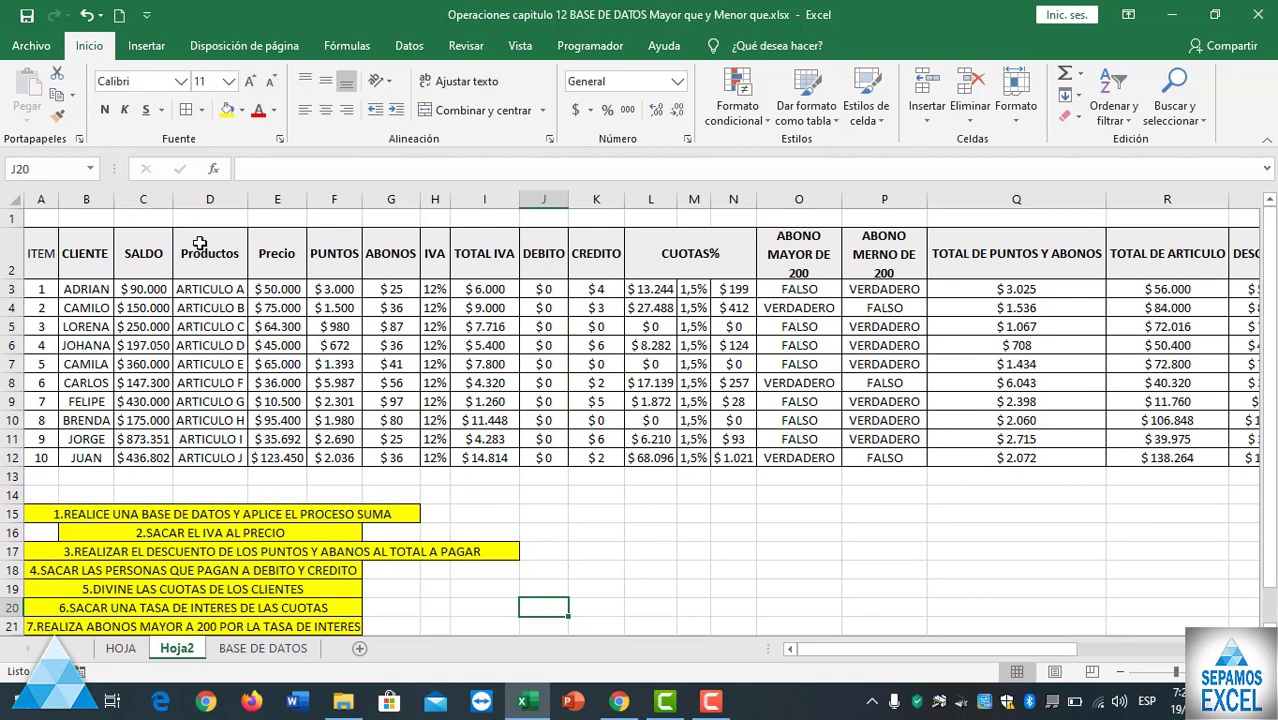
- Copy Productos and Precio (D2:E12) from Hoja2 into D2 of BASE DE DATOS
{"action": "left_click_drag", "start_coordinate": [194, 241], "coordinate": [283, 456]}
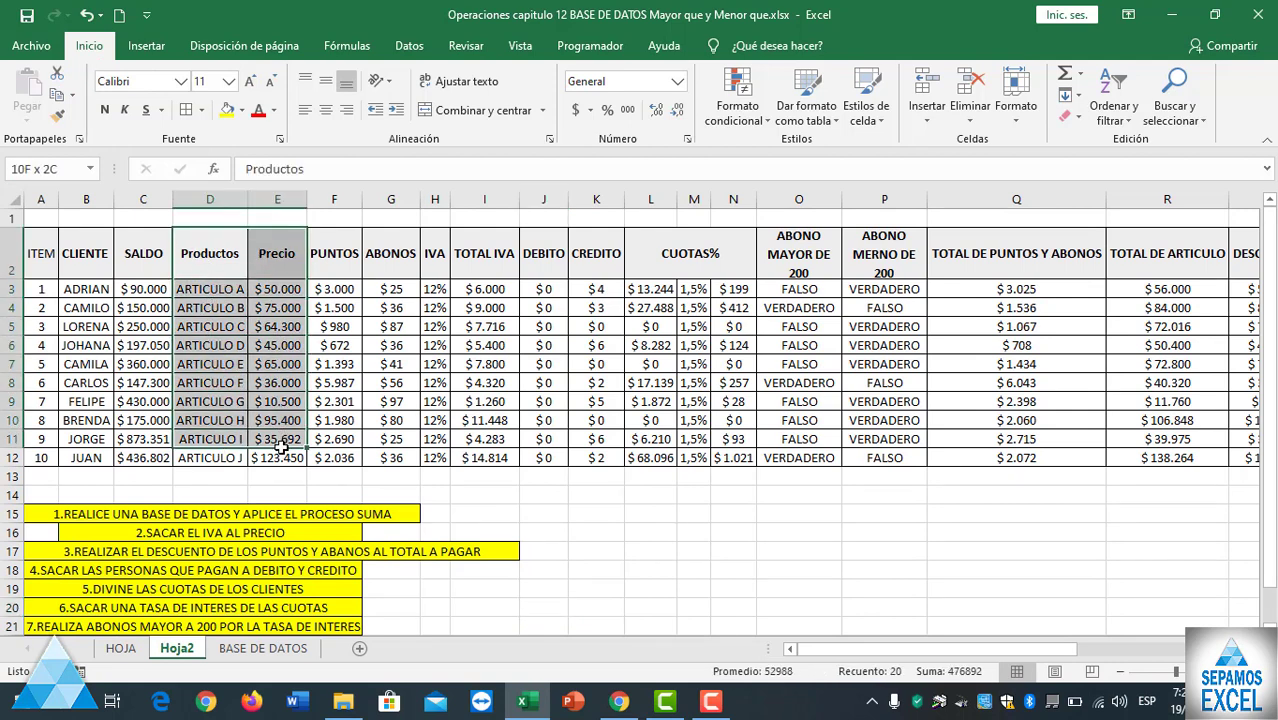
{"action": "right_click", "coordinate": [224, 338]}
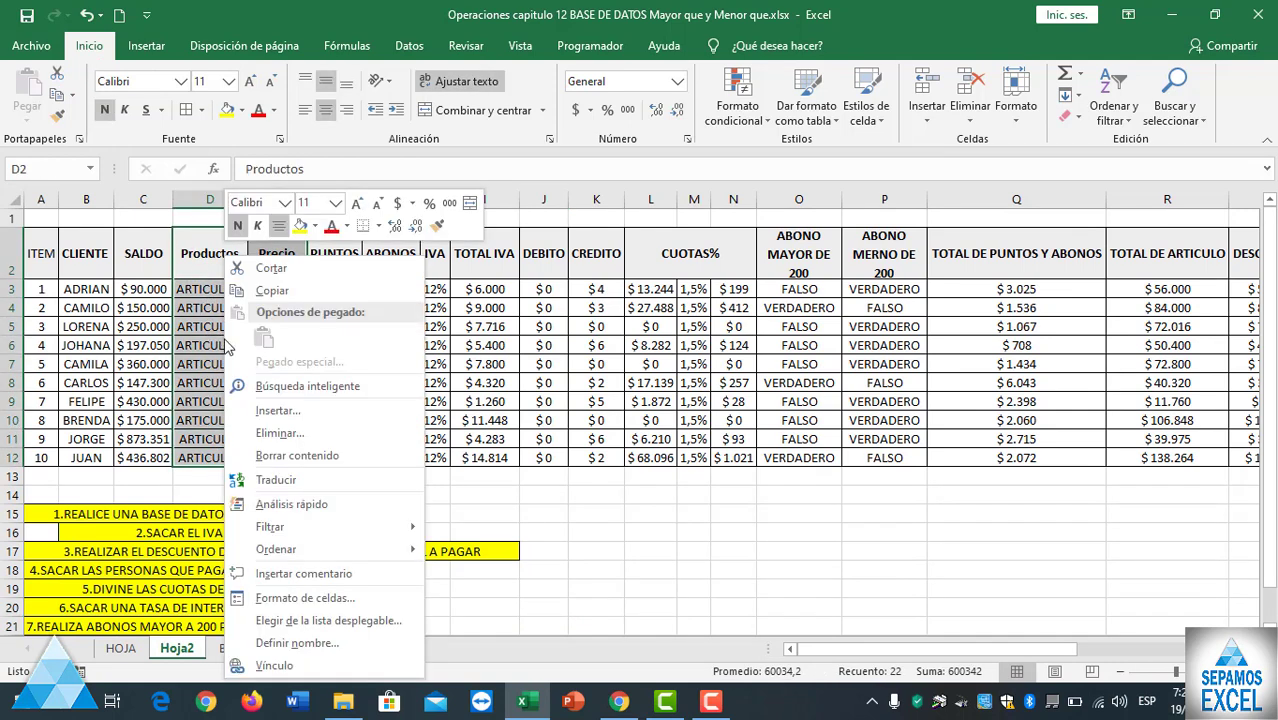
{"action": "left_click", "coordinate": [265, 290]}
{"action": "left_click", "coordinate": [263, 648]}
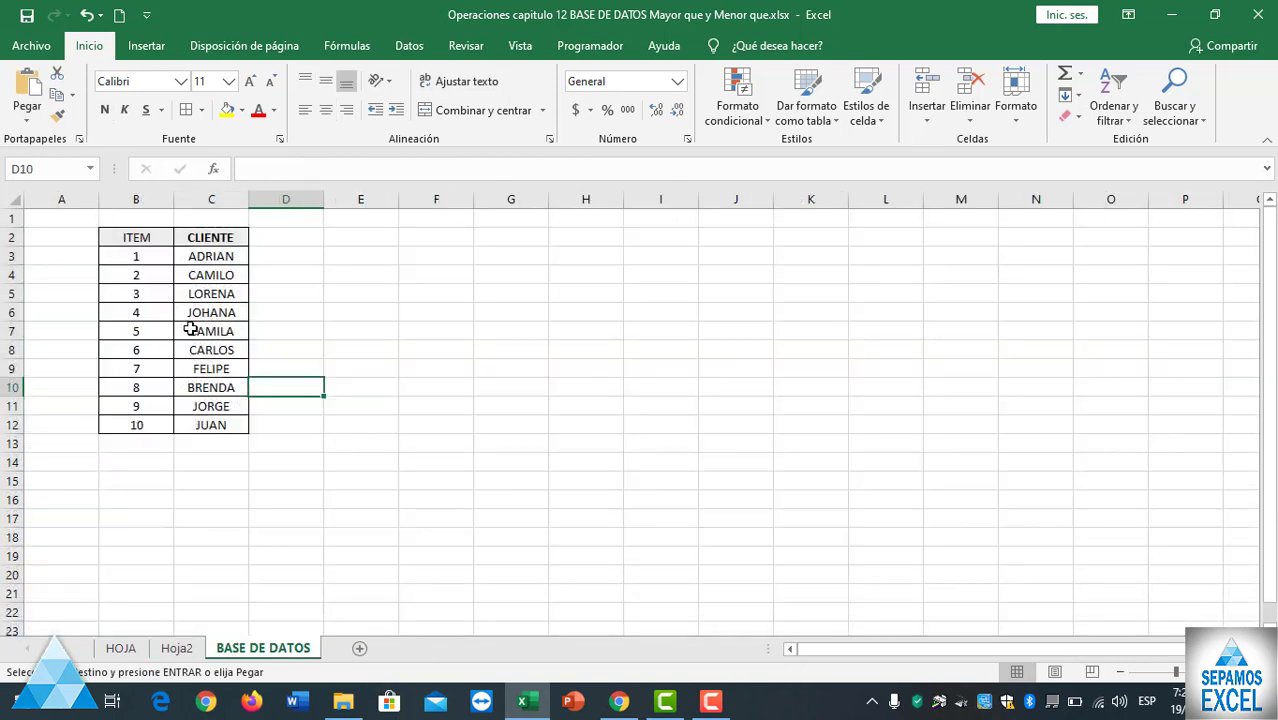
{"action": "left_click", "coordinate": [277, 242]}
{"action": "key", "text": "ctrl+v"}
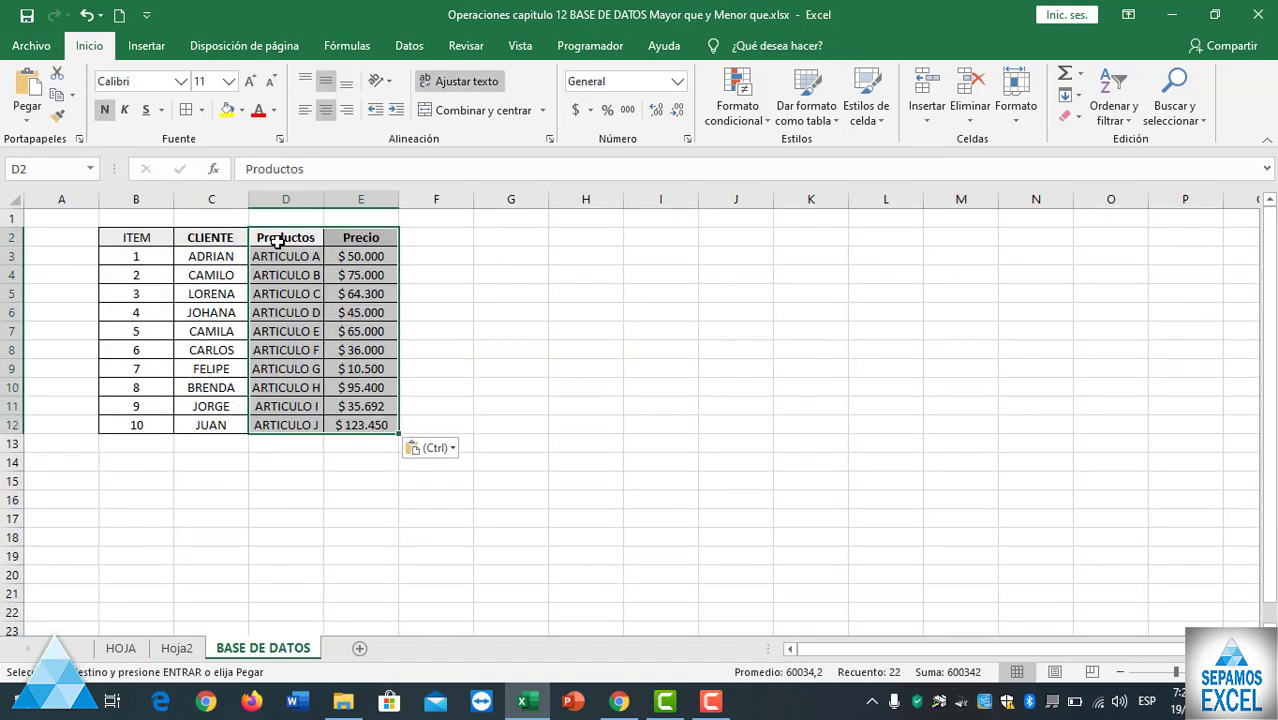
- AutoFit columns B, C and E on BASE DE DATOS to their contents
{"action": "left_click", "coordinate": [580, 296]}
{"action": "double_click", "coordinate": [174, 201]}
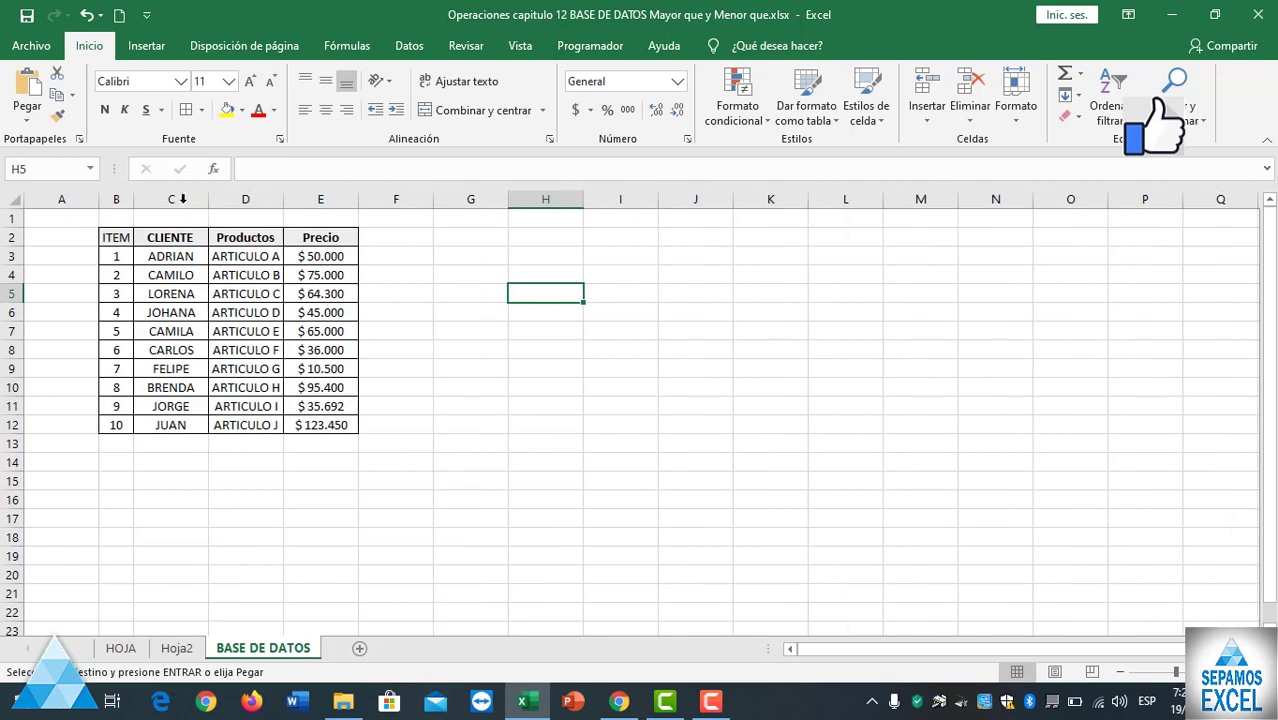
{"action": "double_click", "coordinate": [206, 199]}
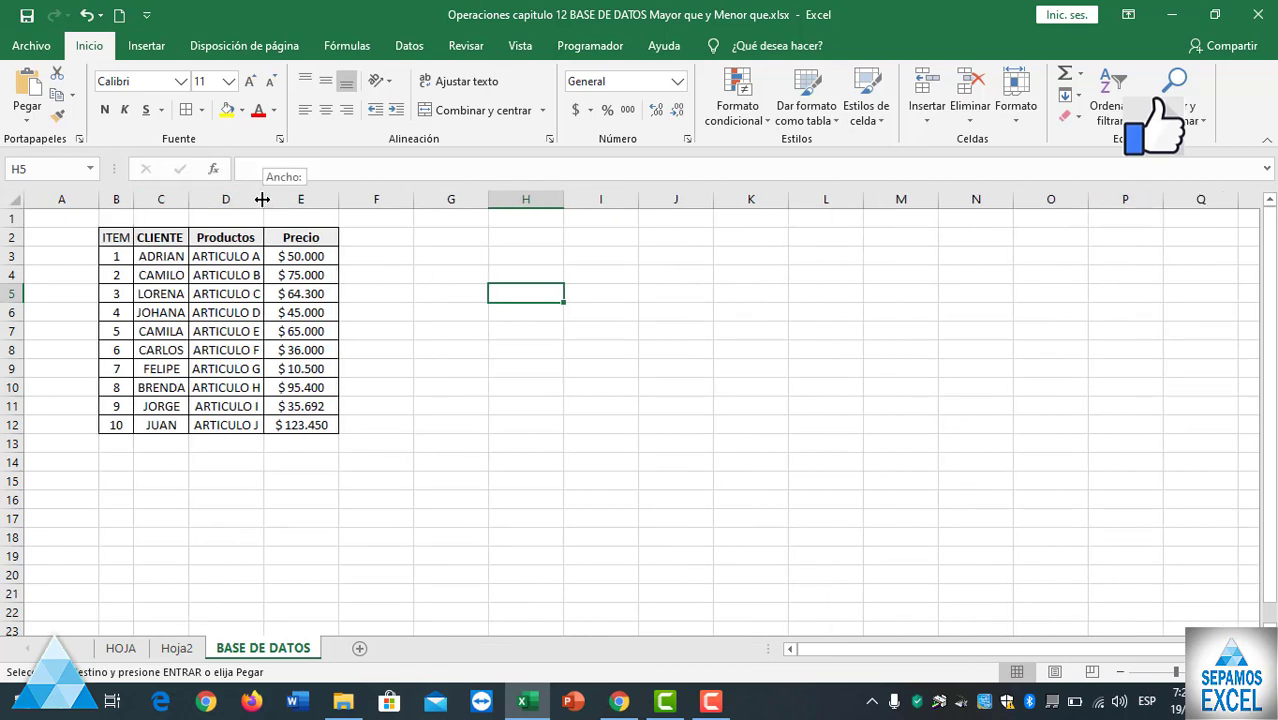
{"action": "double_click", "coordinate": [339, 199]}
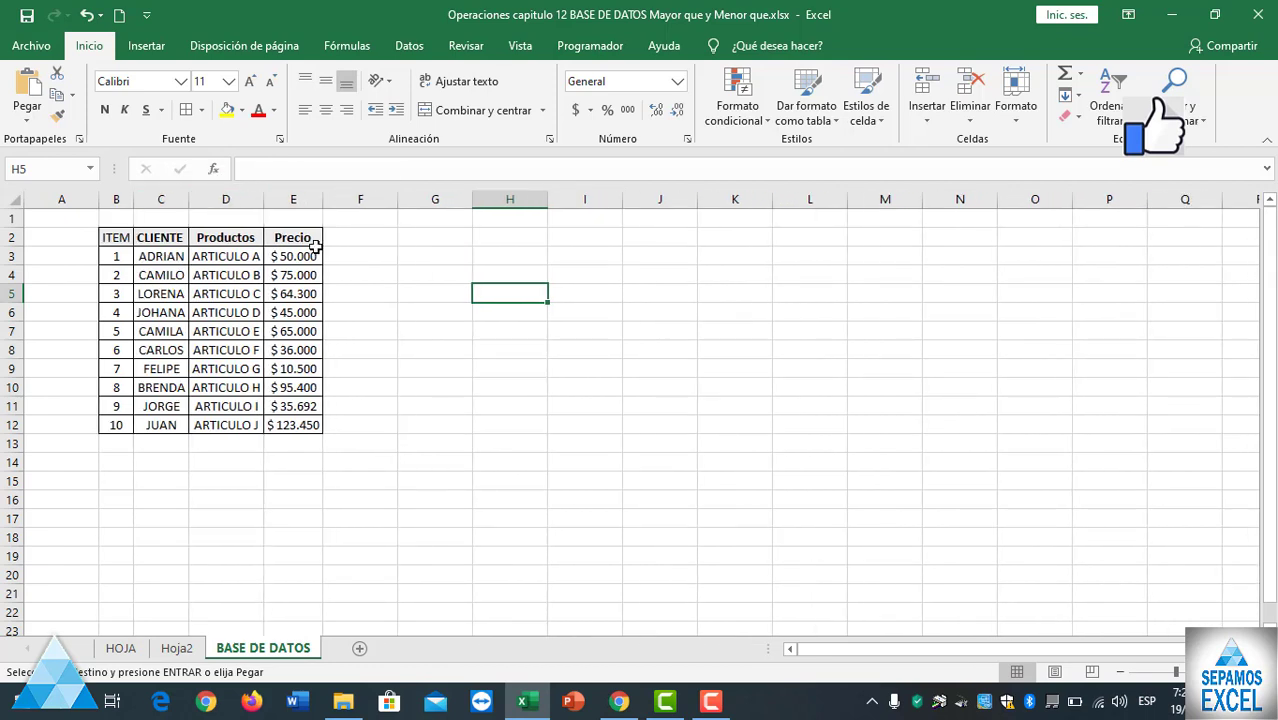
{"action": "left_click", "coordinate": [177, 648]}
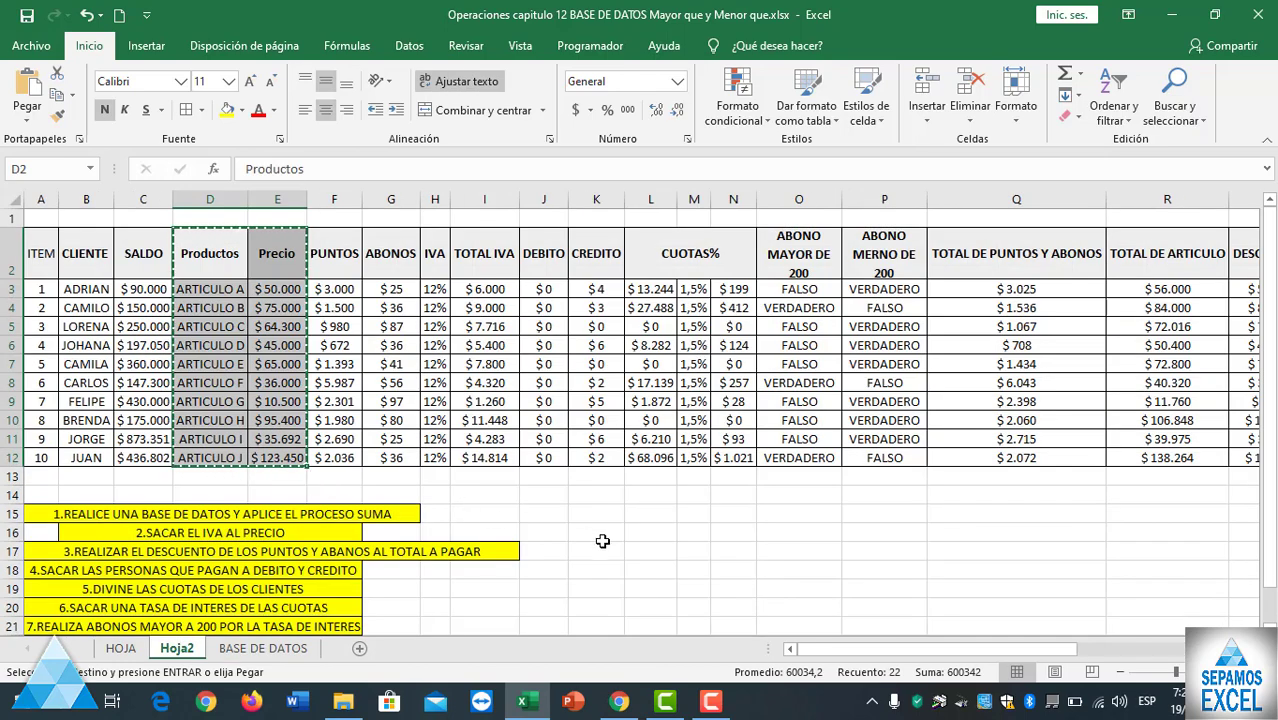
- Clear the copy marquee and selection on Hoja2, then view the BASE DE DATOS table
{"action": "key", "text": "Escape"}
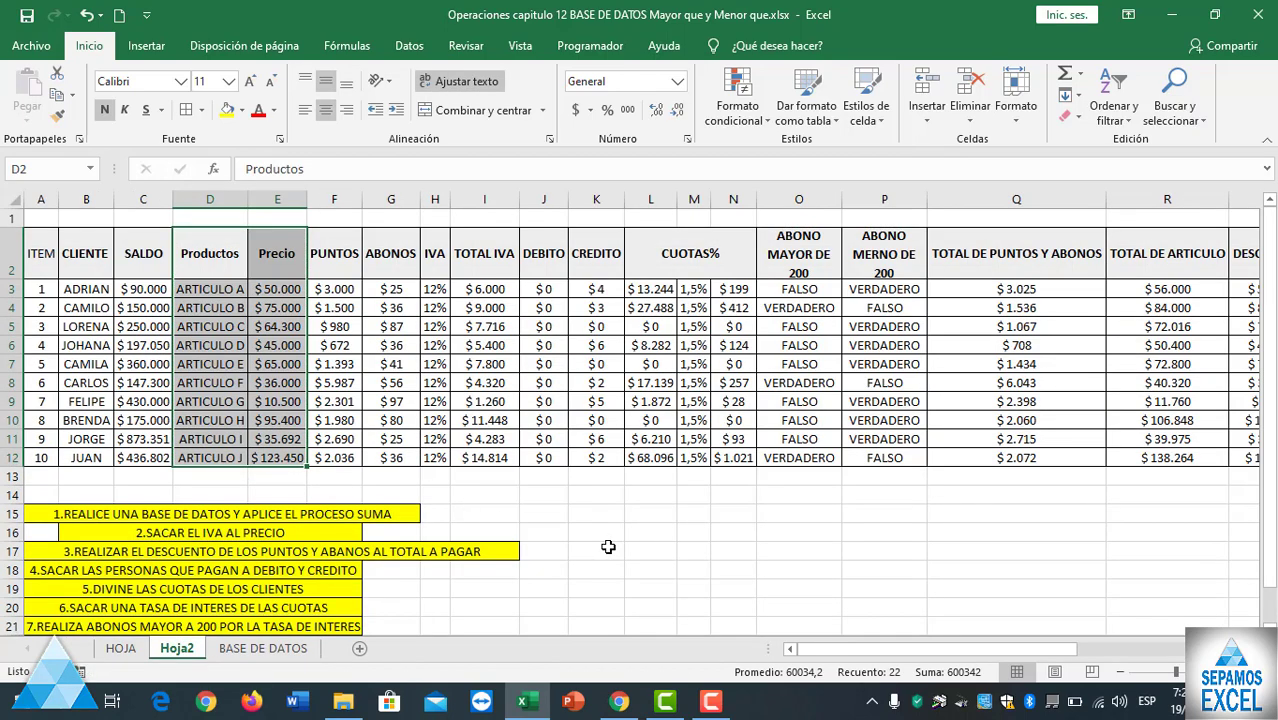
{"action": "left_click", "coordinate": [608, 547]}
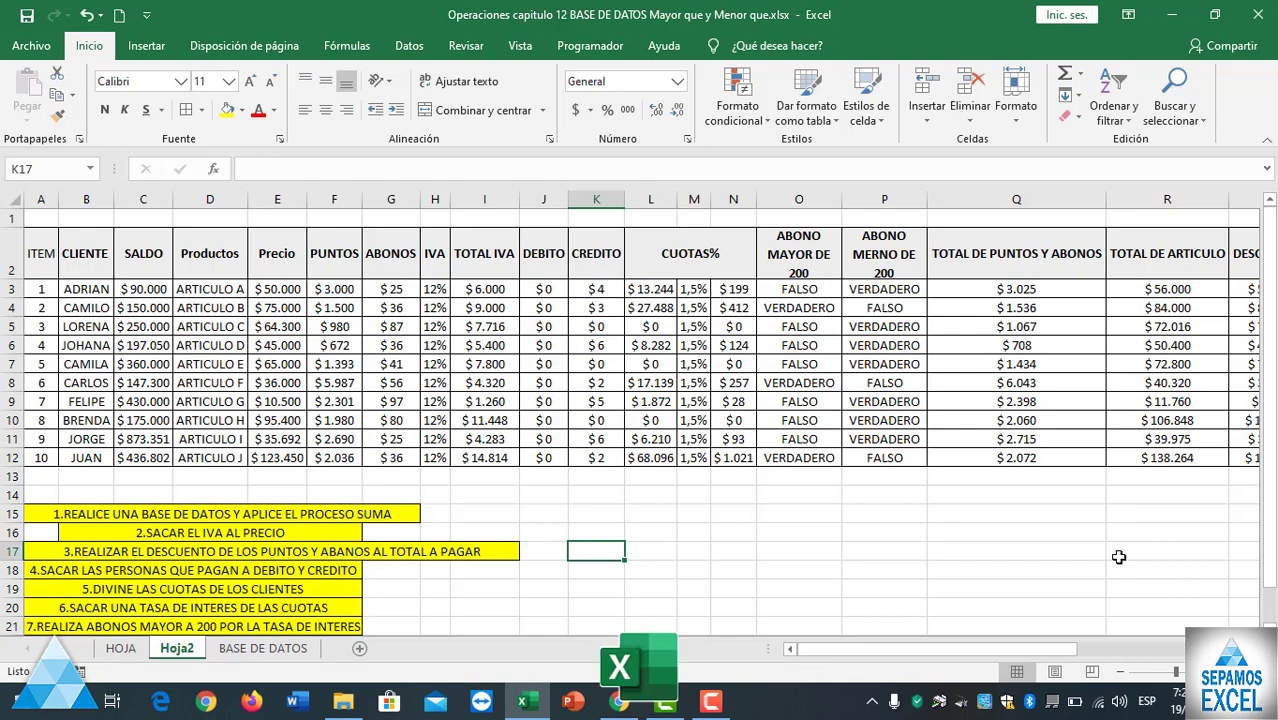
{"action": "mouse_move", "coordinate": [967, 648]}
{"action": "left_mouse_down"}
{"action": "mouse_move", "coordinate": [1062, 652]}
{"action": "mouse_move", "coordinate": [330, 405]}
{"action": "left_mouse_up"}
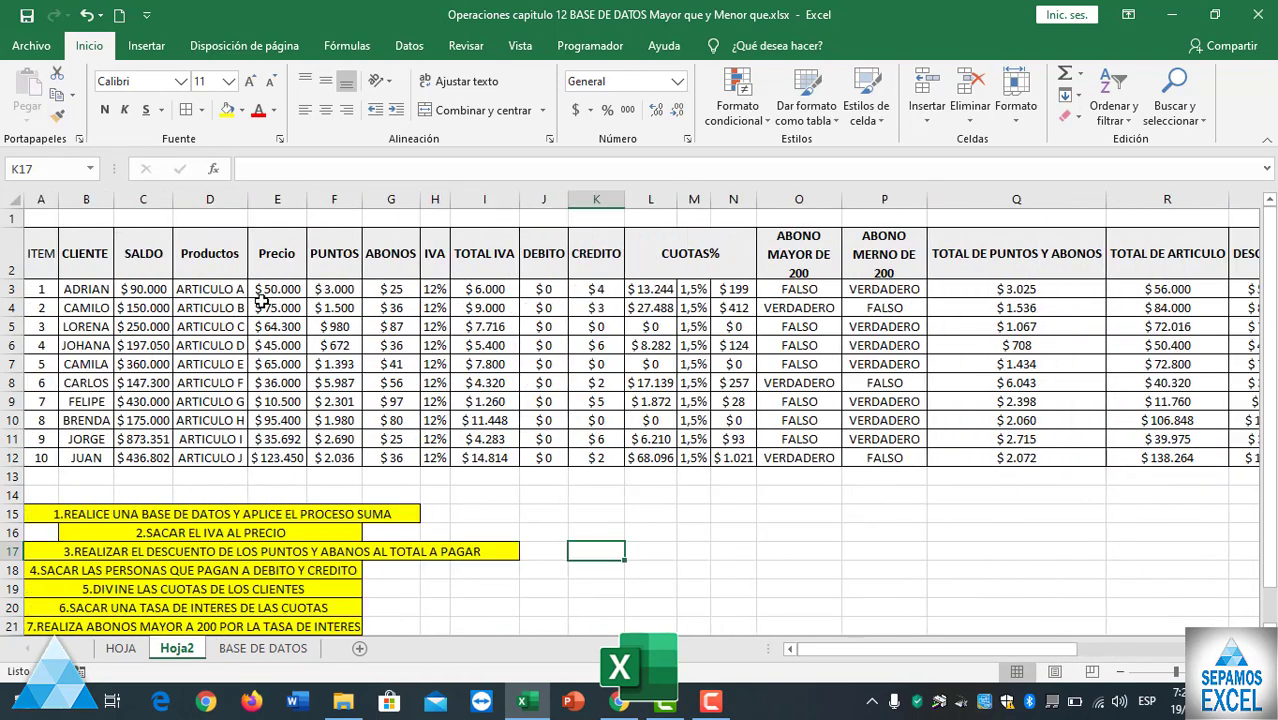
{"action": "left_click_drag", "start_coordinate": [1045, 652], "coordinate": [936, 652]}
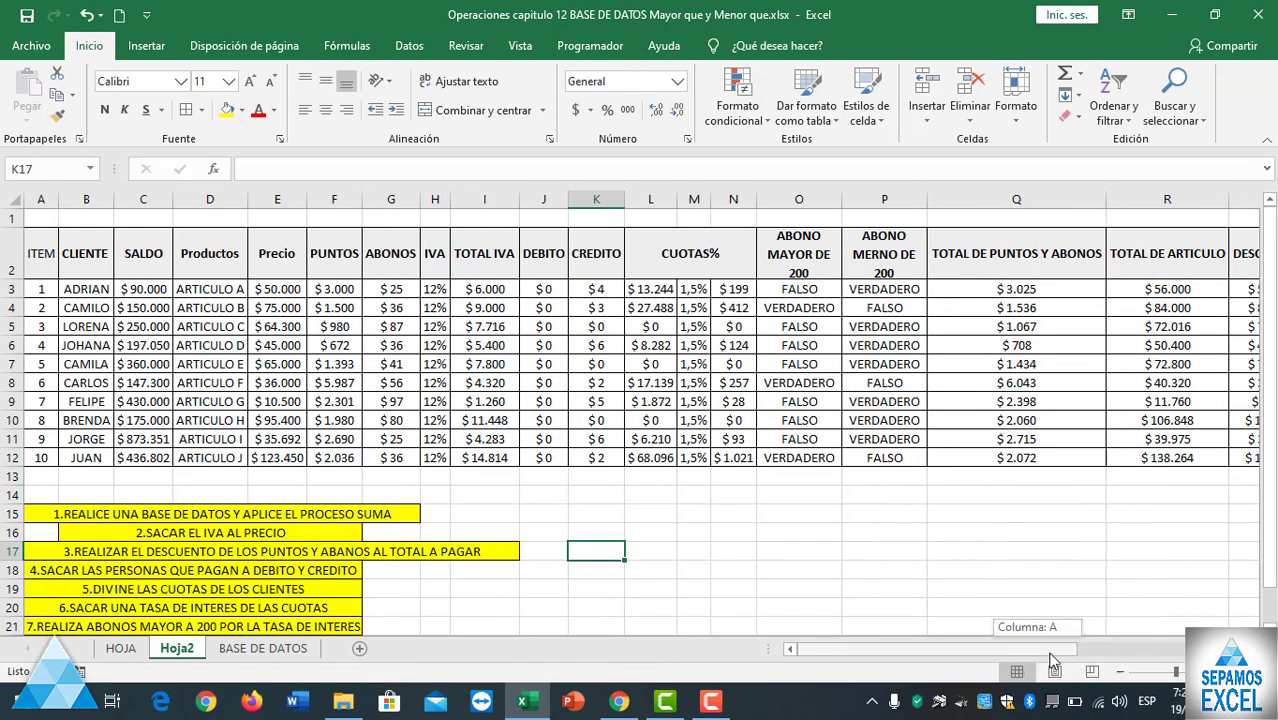
{"action": "left_click", "coordinate": [270, 650]}
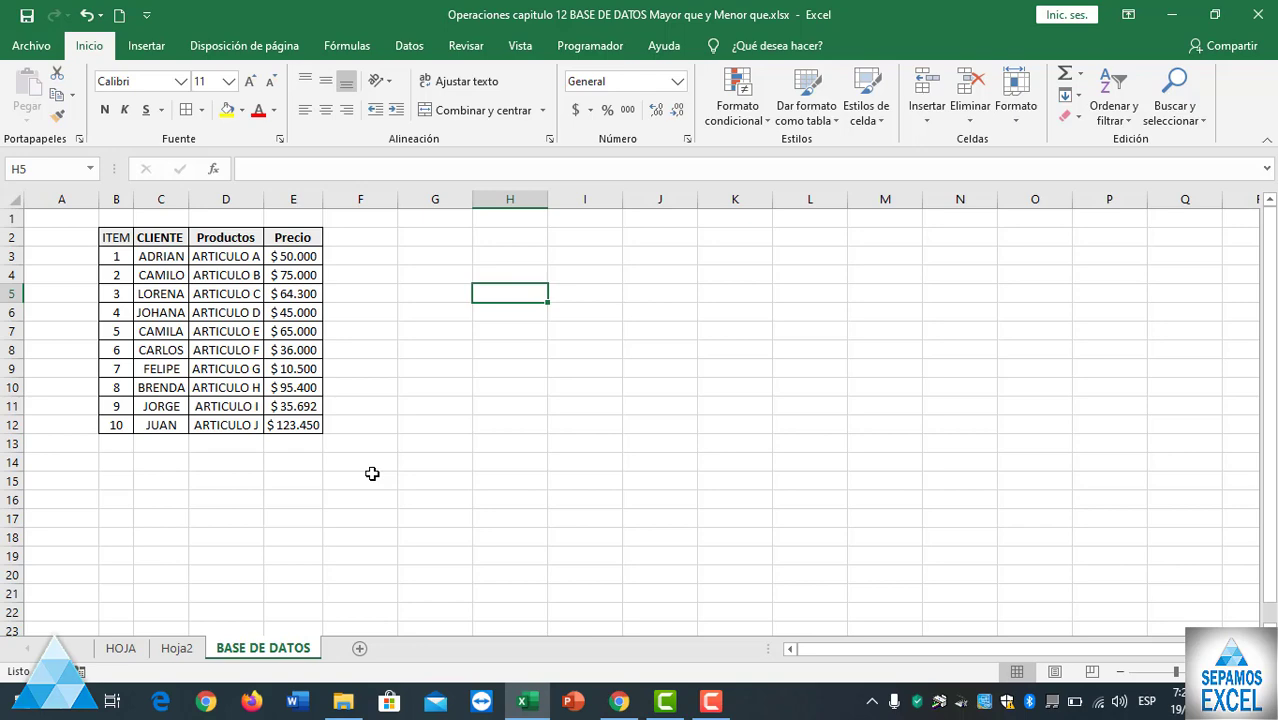
- Back on Hoja2, check the wording of task 10 in the instruction list
{"action": "left_click", "coordinate": [177, 649]}
{"action": "scroll", "coordinate": [490, 530], "scroll_direction": "down", "scroll_amount": 1}
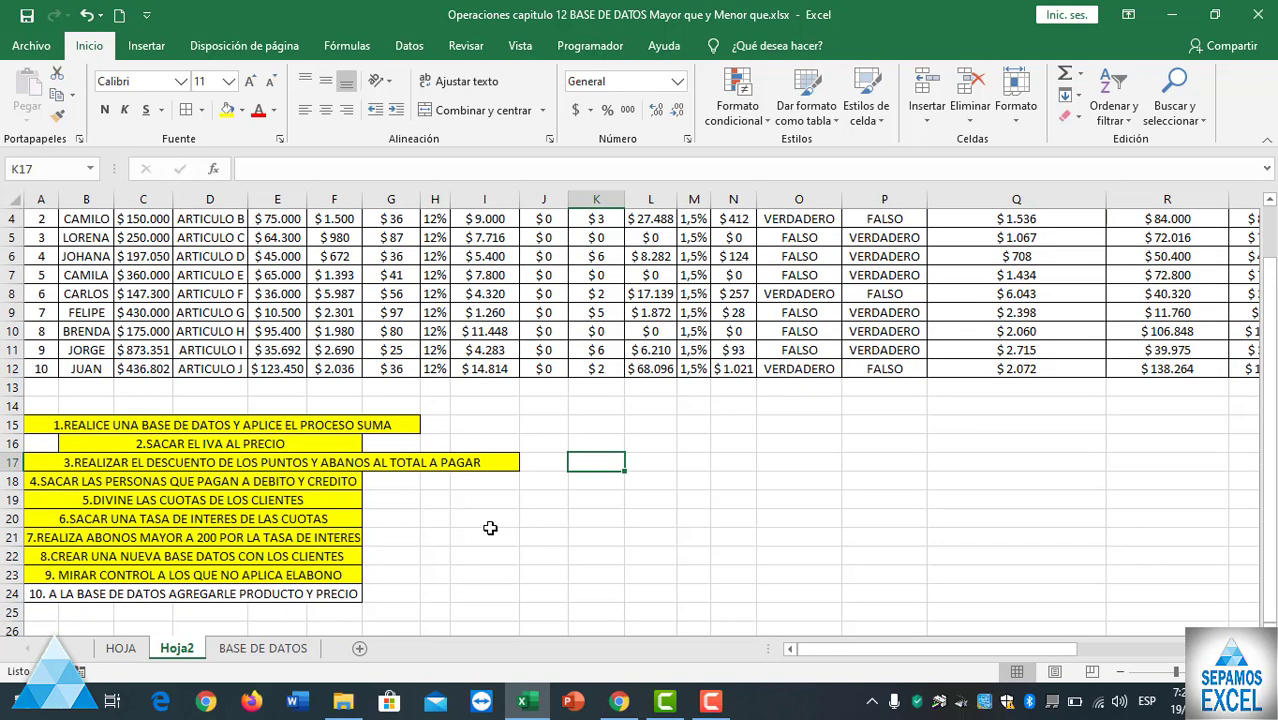
{"action": "left_click", "coordinate": [322, 596]}
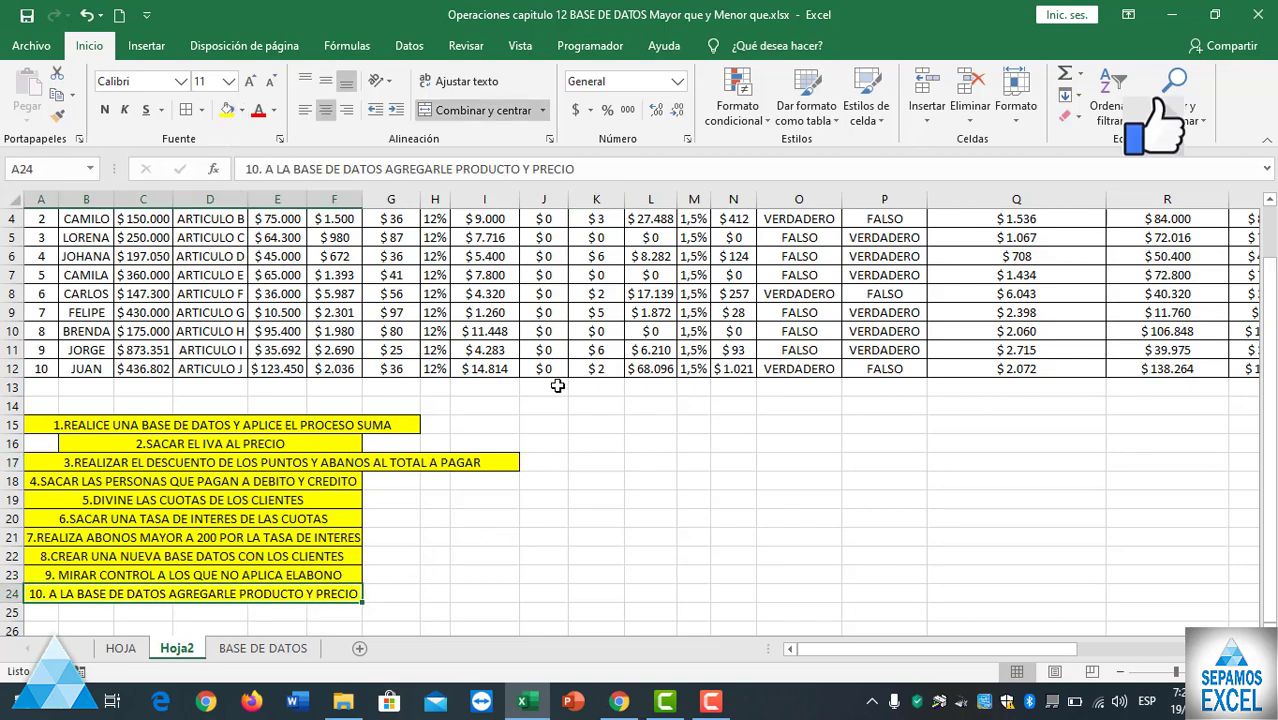
{"action": "scroll", "coordinate": [556, 385], "scroll_direction": "up", "scroll_amount": 1}
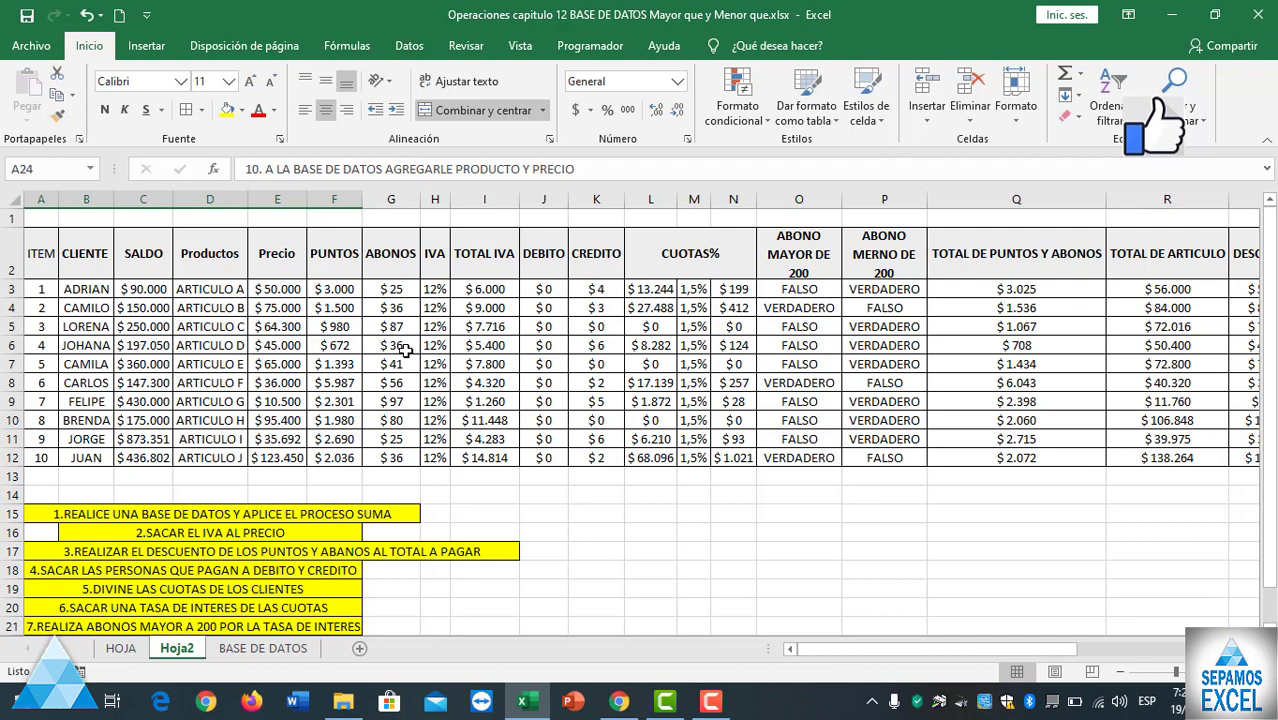
- Delete the empty row 1 with Eliminar so headers move up to row 1
{"action": "right_click", "coordinate": [5, 216]}
{"action": "left_click", "coordinate": [66, 370]}
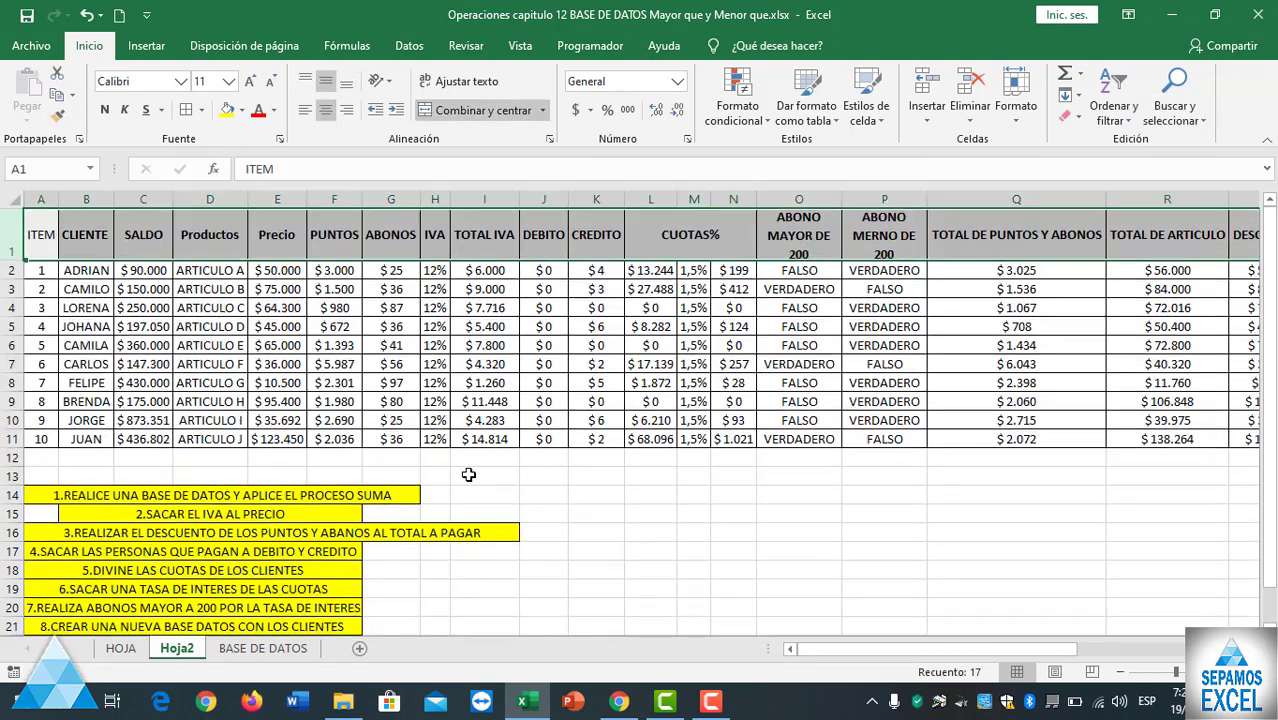
{"action": "left_click", "coordinate": [675, 550]}
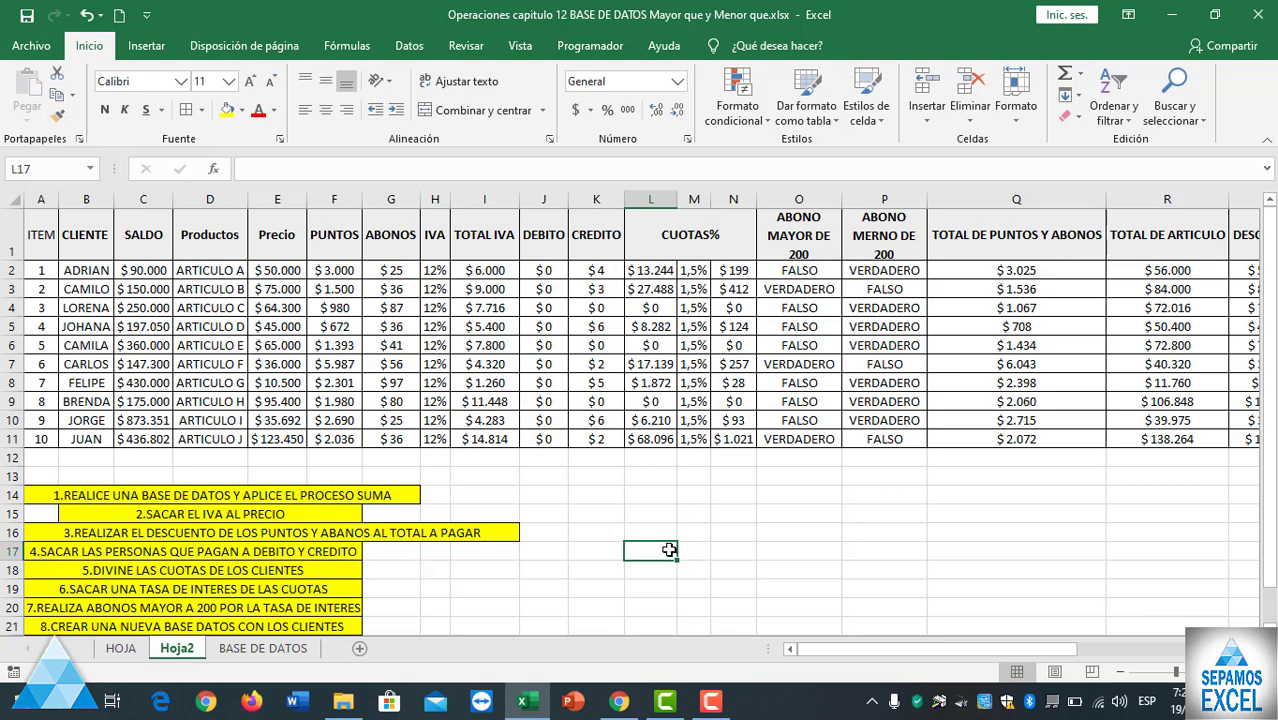
{"action": "left_click", "coordinate": [345, 335]}
{"action": "left_click", "coordinate": [605, 492]}
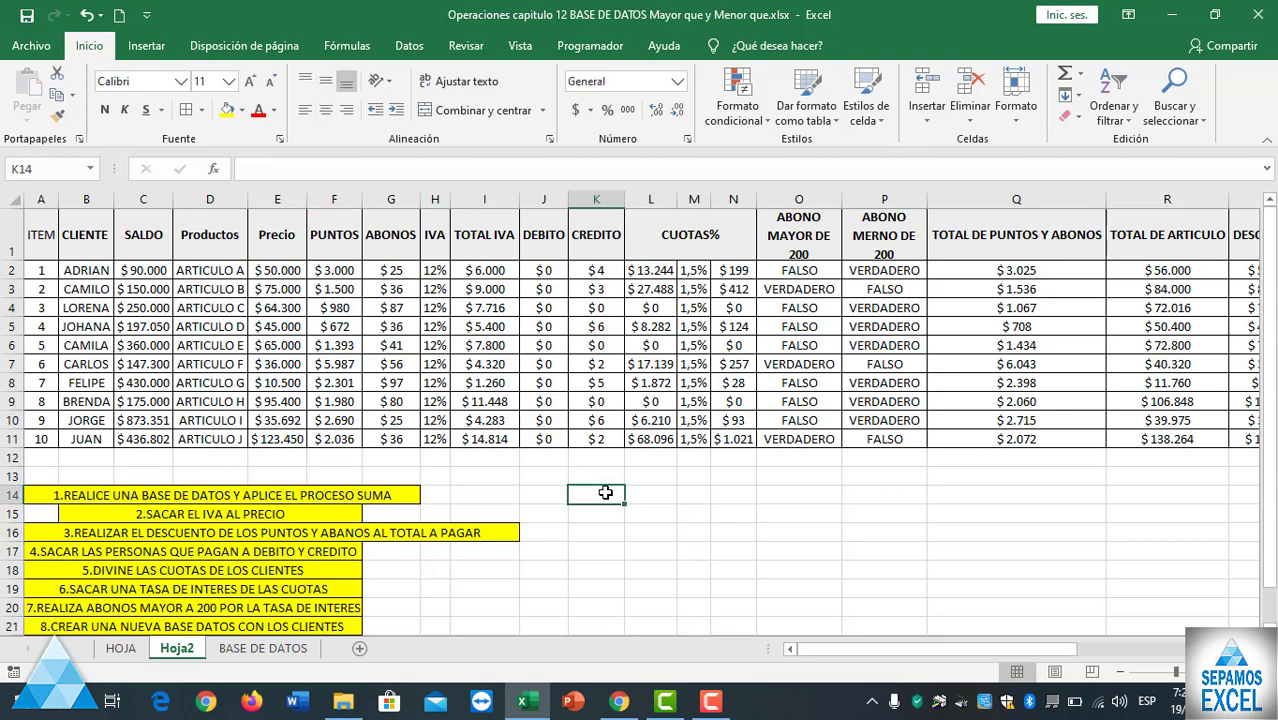